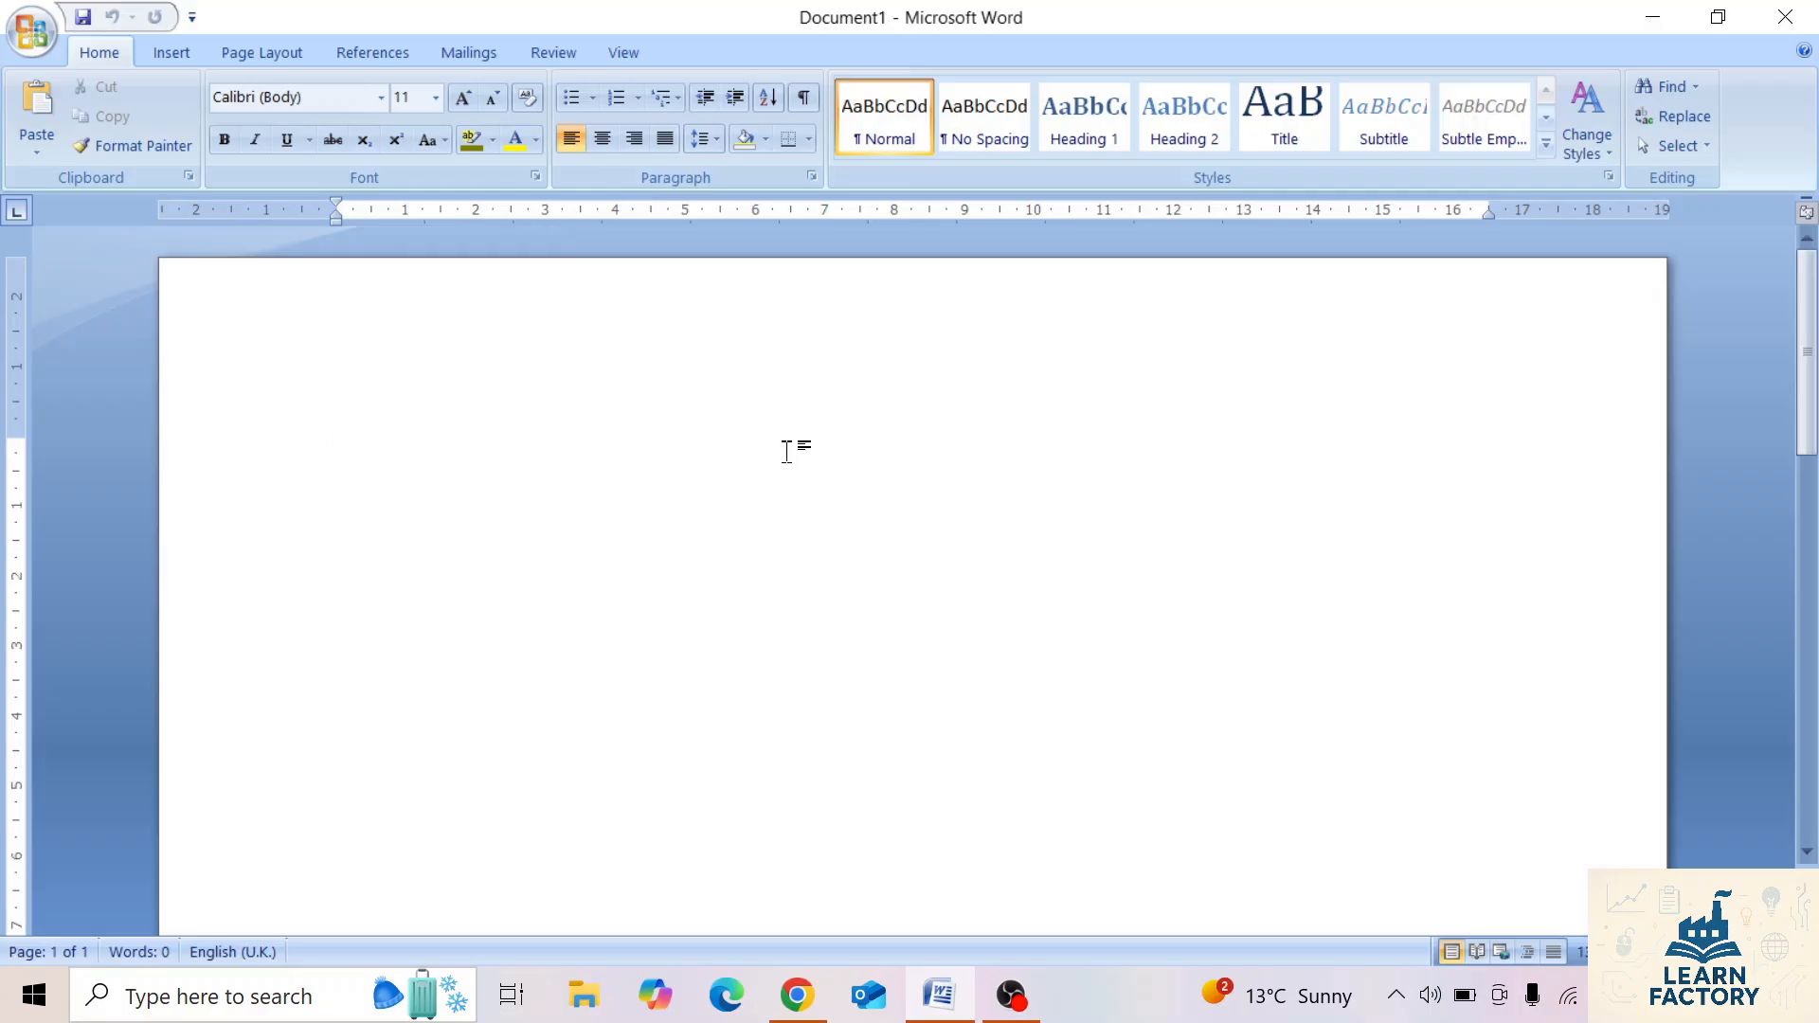
Enter the sample text "jfdkjf" in the blank document and apply the Narrow margin preset.
click(270, 55)
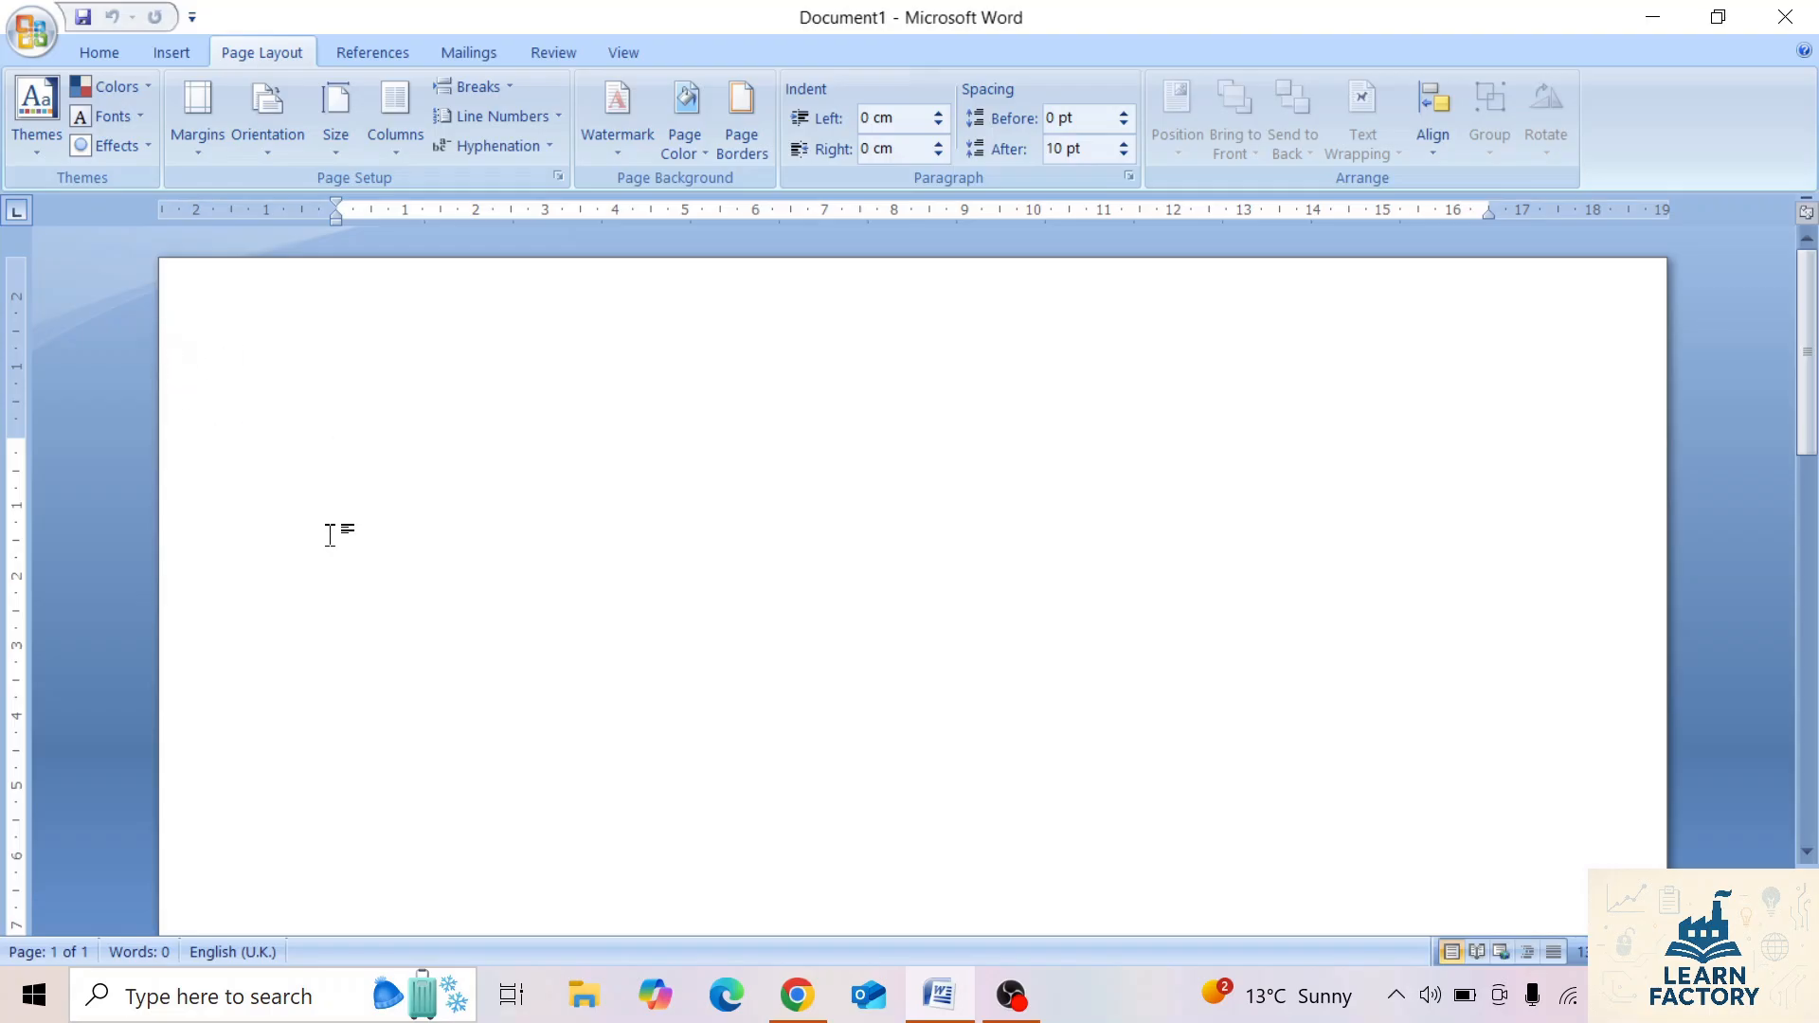
click(200, 142)
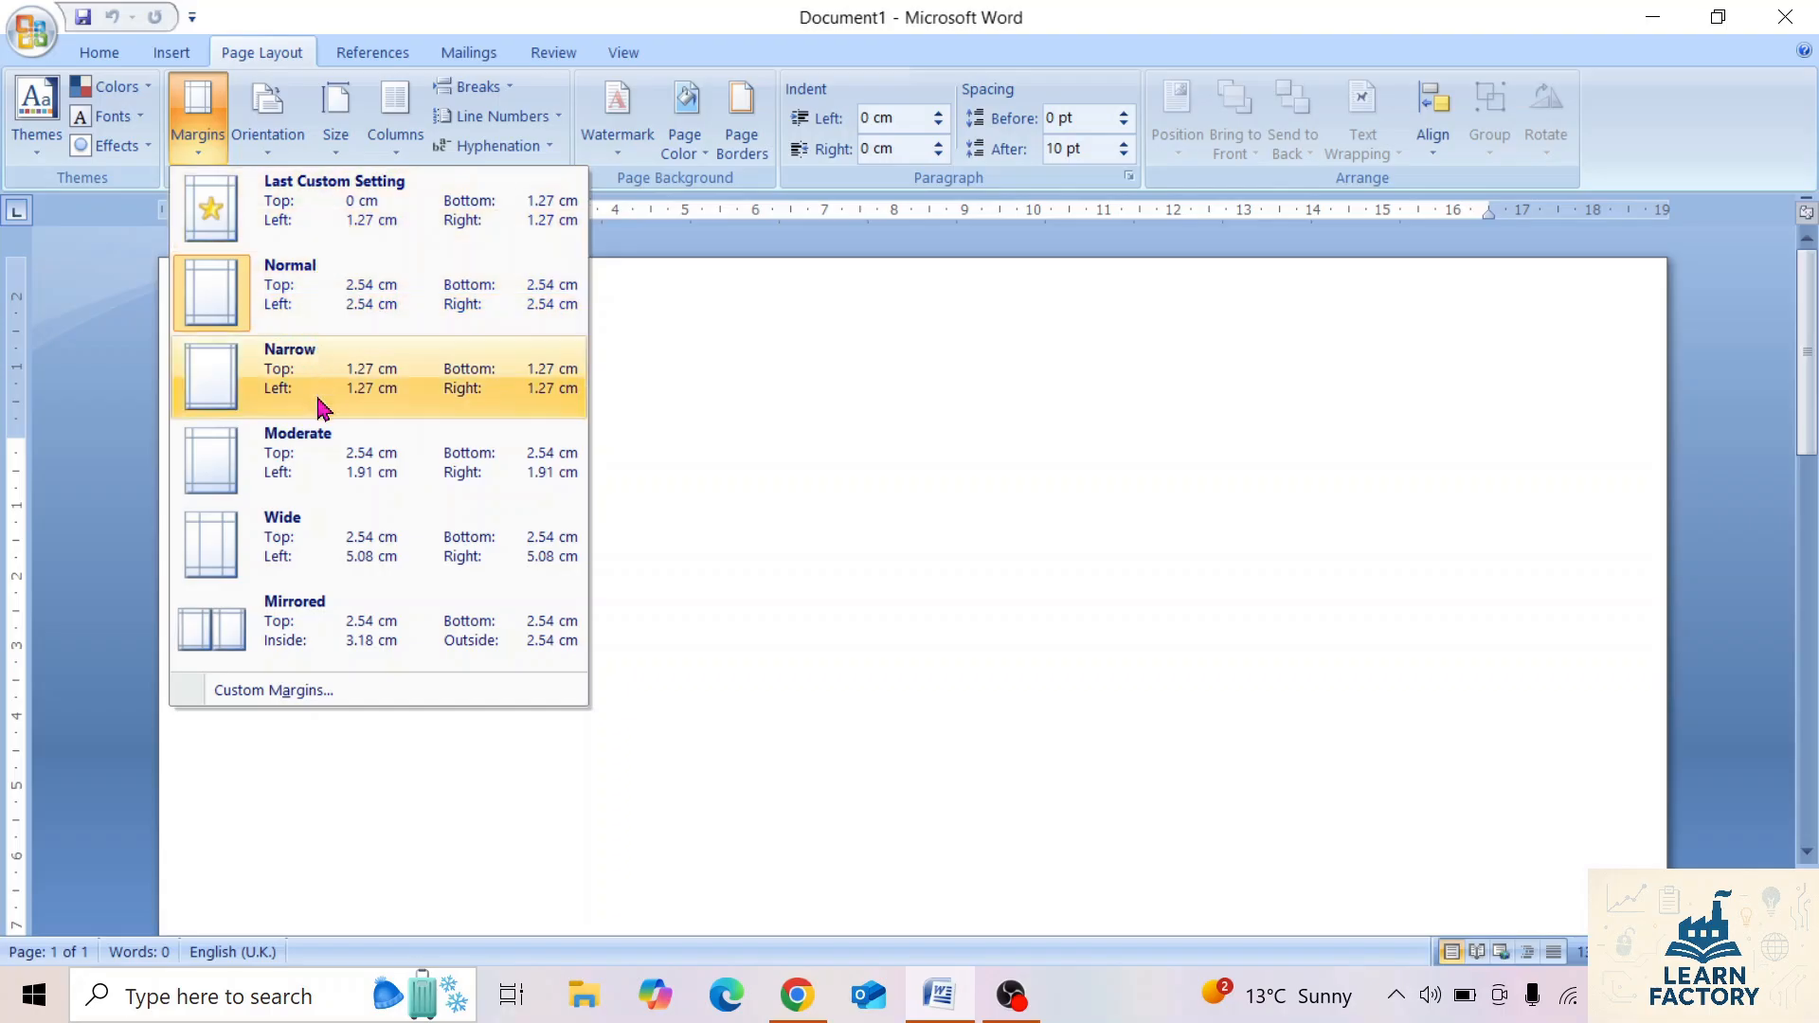
click(700, 515)
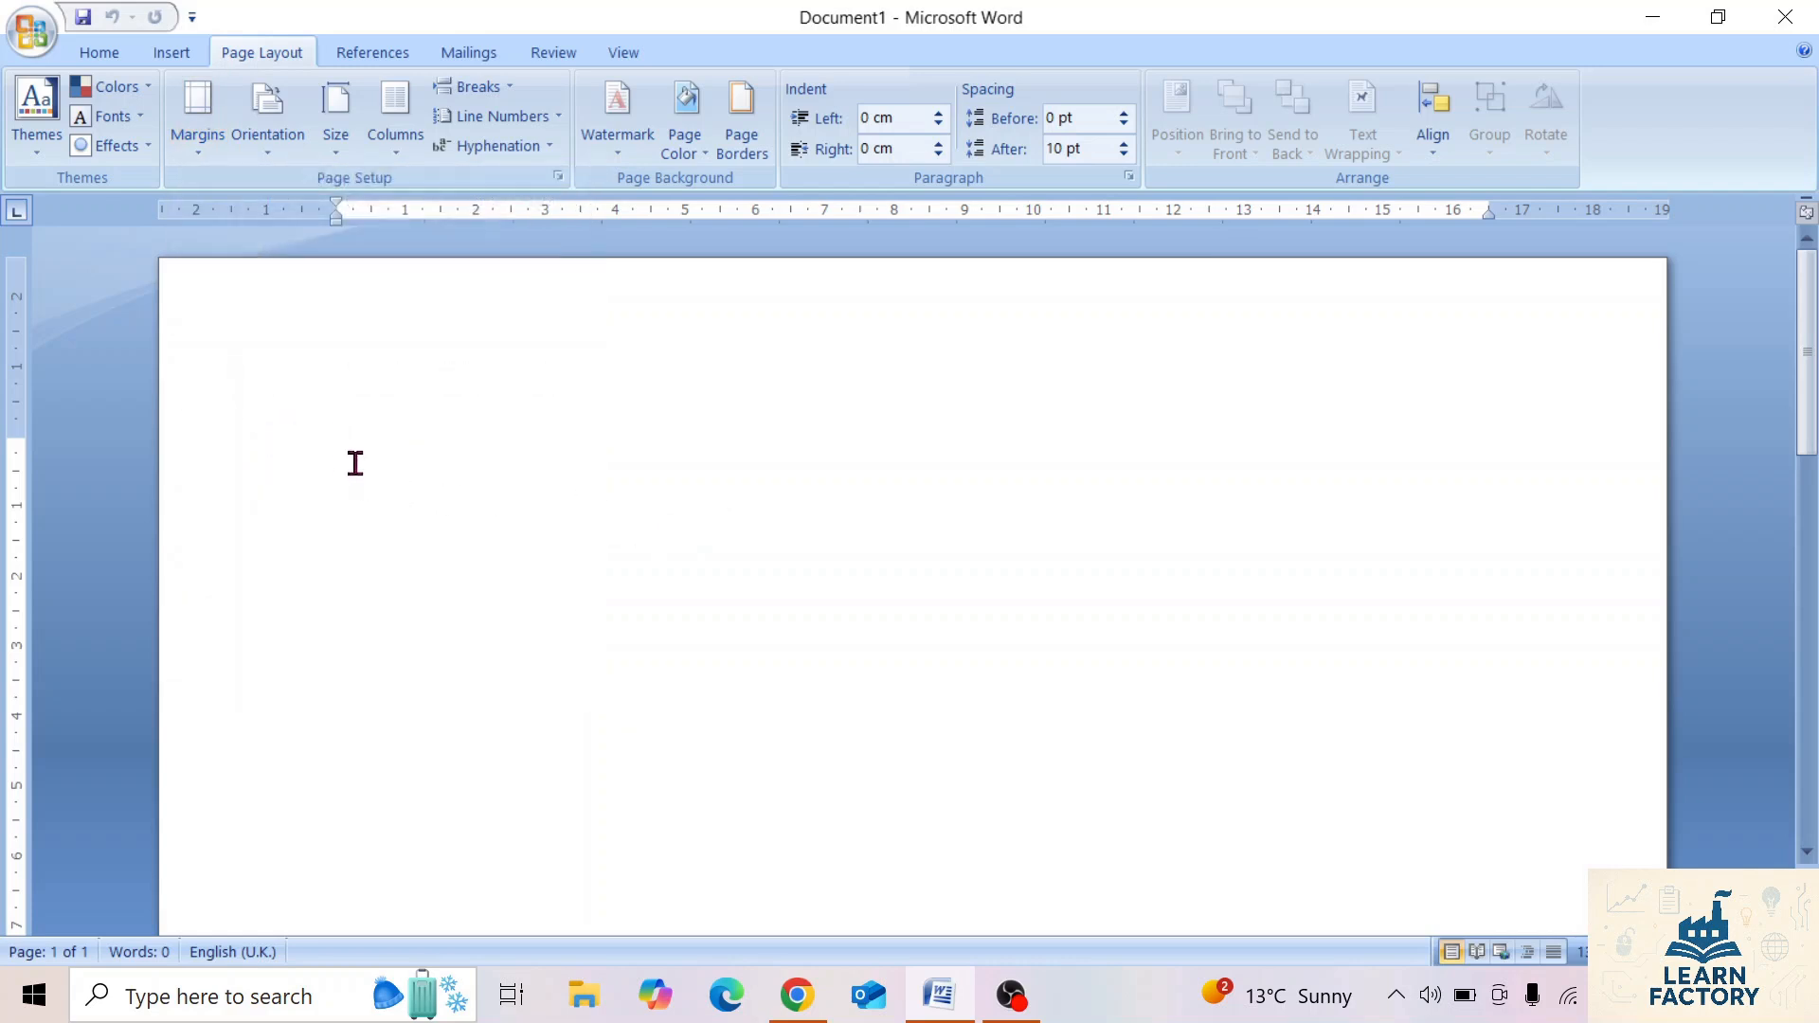
text(jfdkjf)
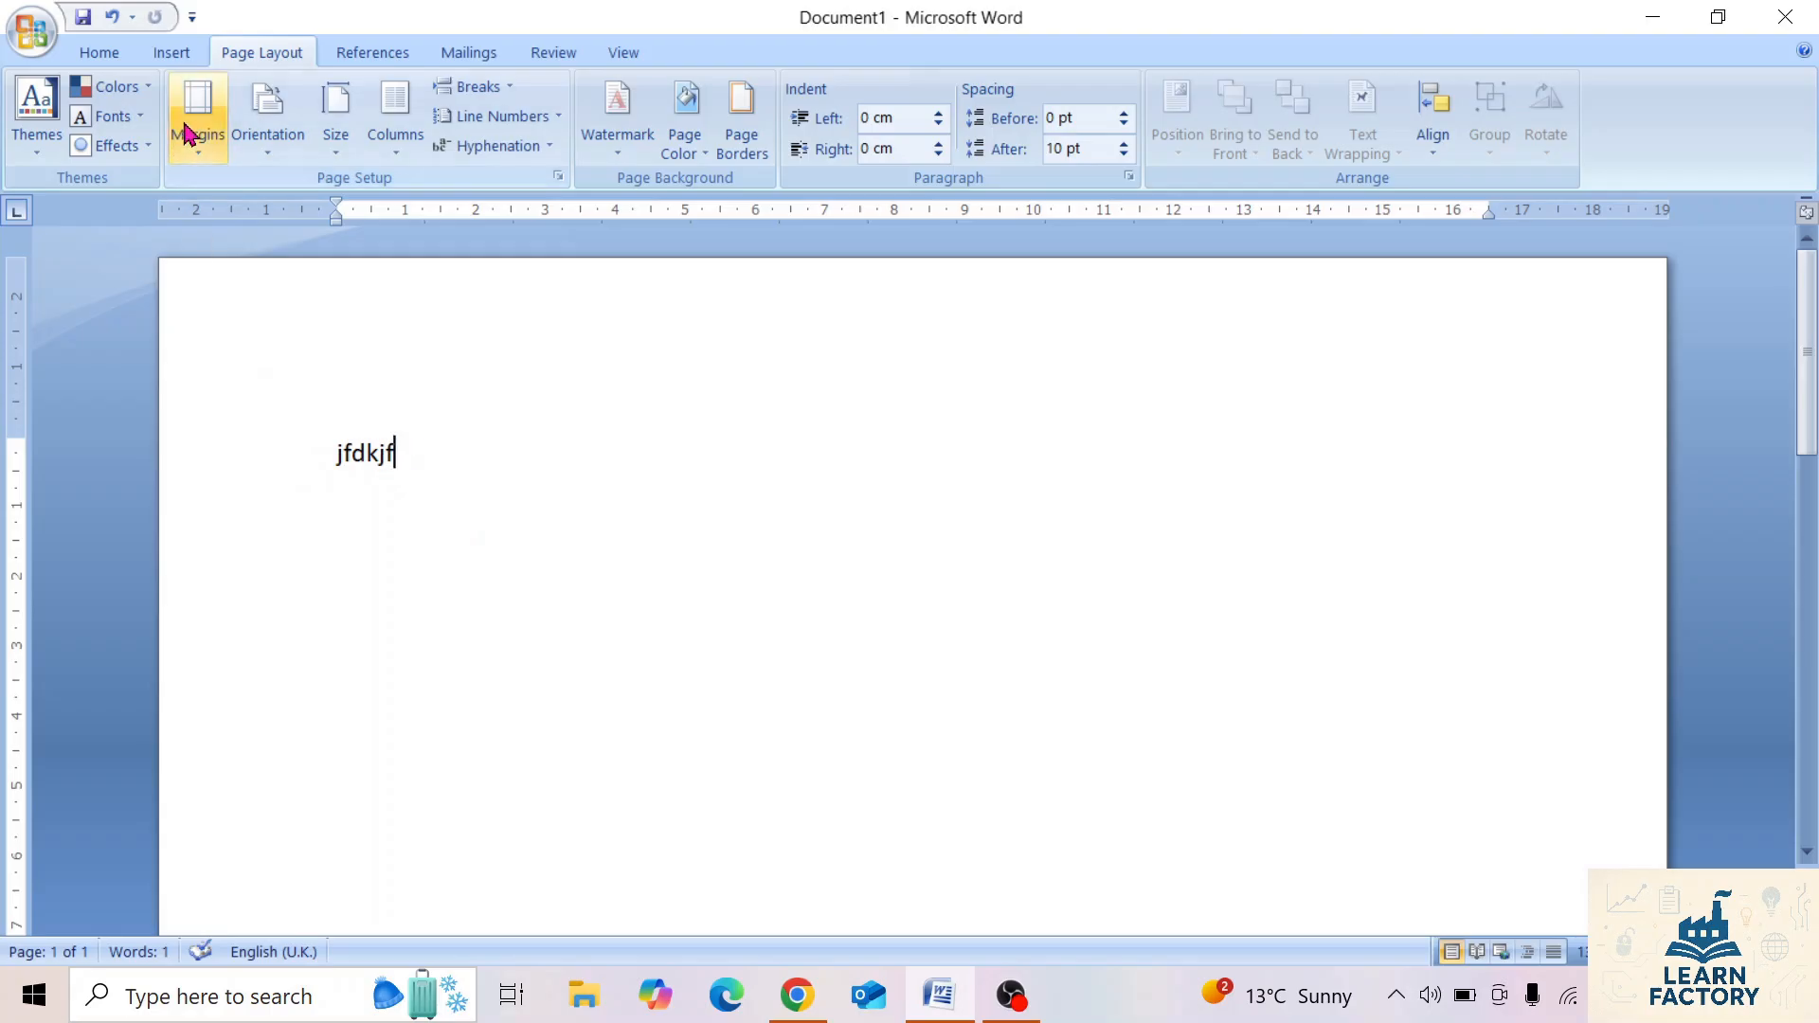
click(201, 154)
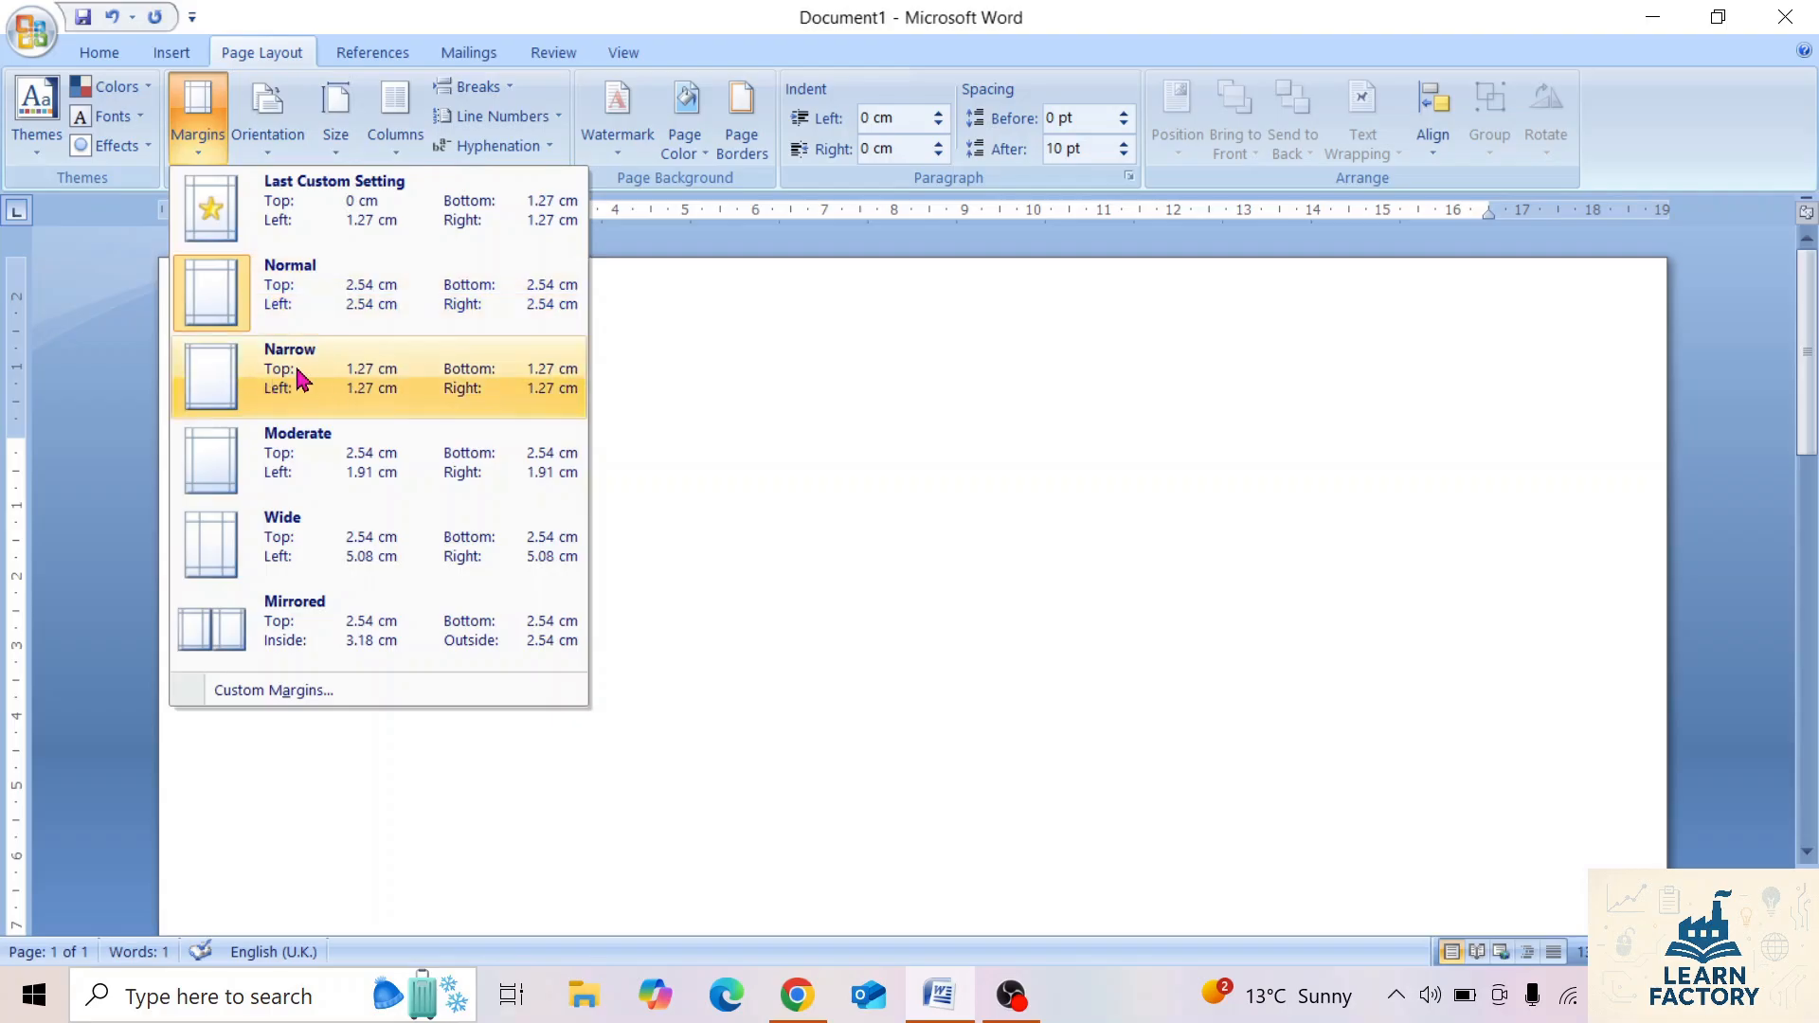
click(398, 391)
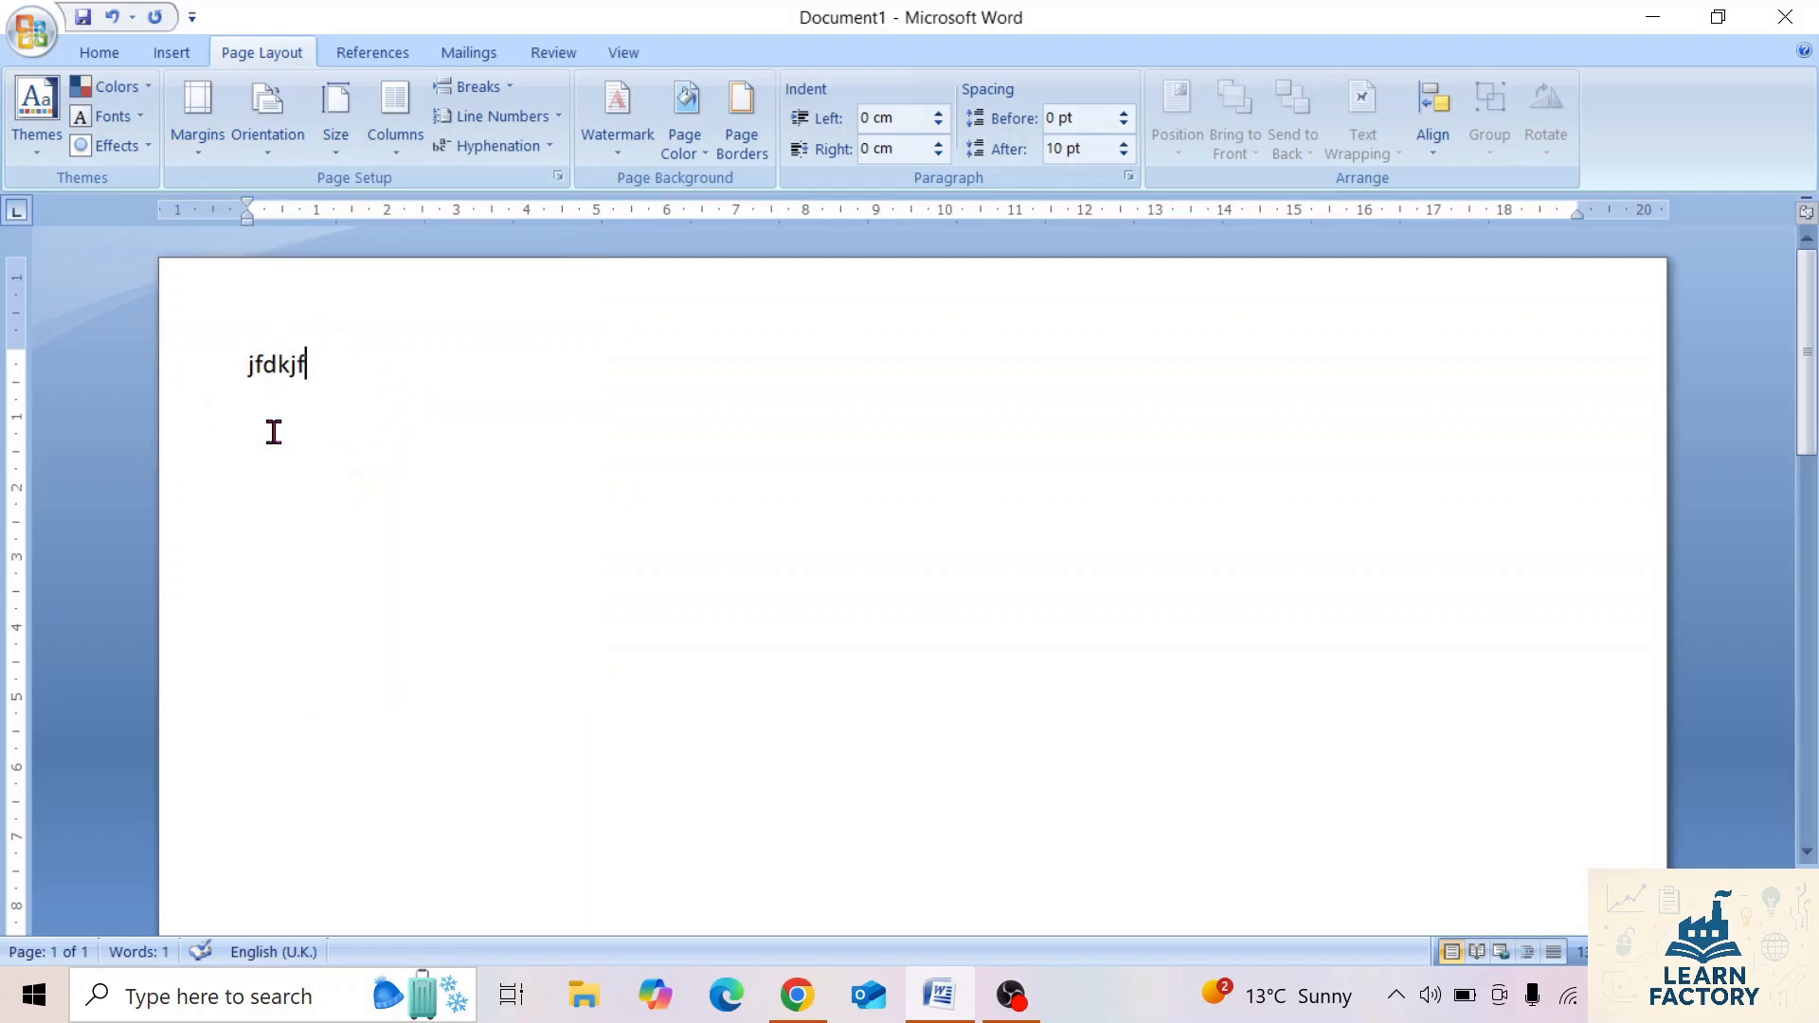
Set a custom top margin of 0 for the whole document.
click(201, 158)
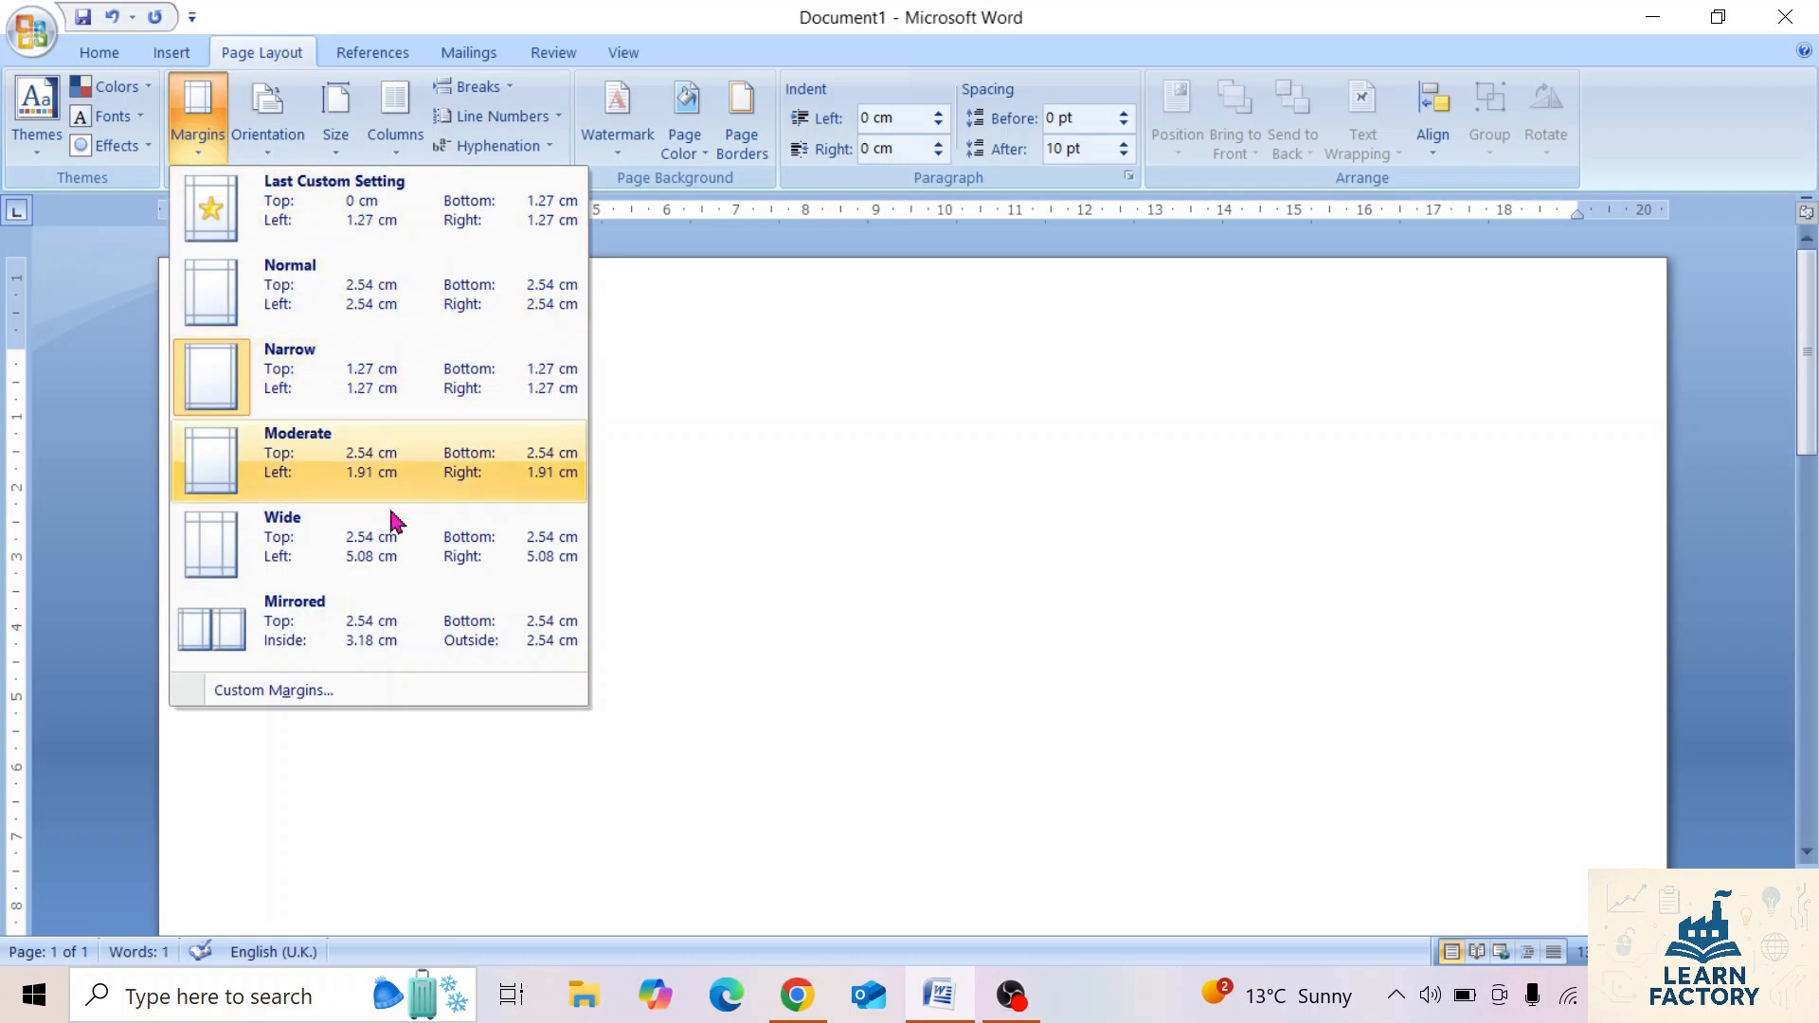
click(305, 707)
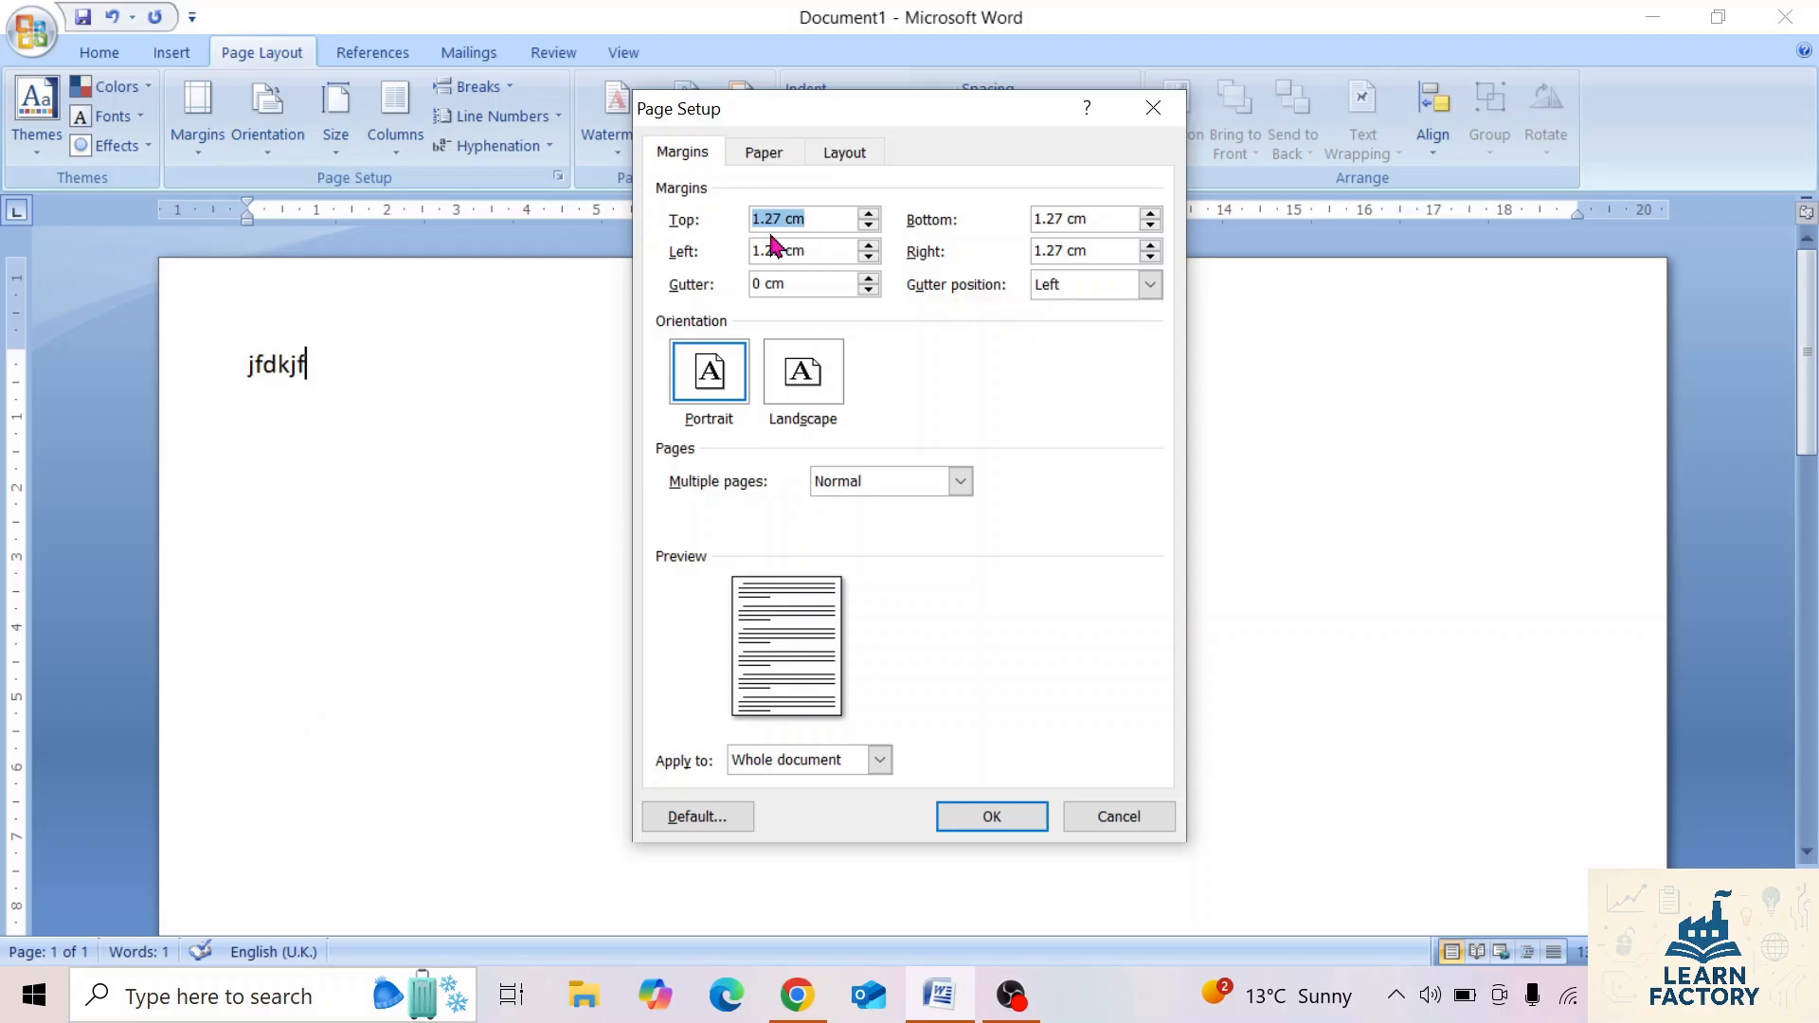
drag(833, 227, 614, 201)
text(0)
click(1099, 218)
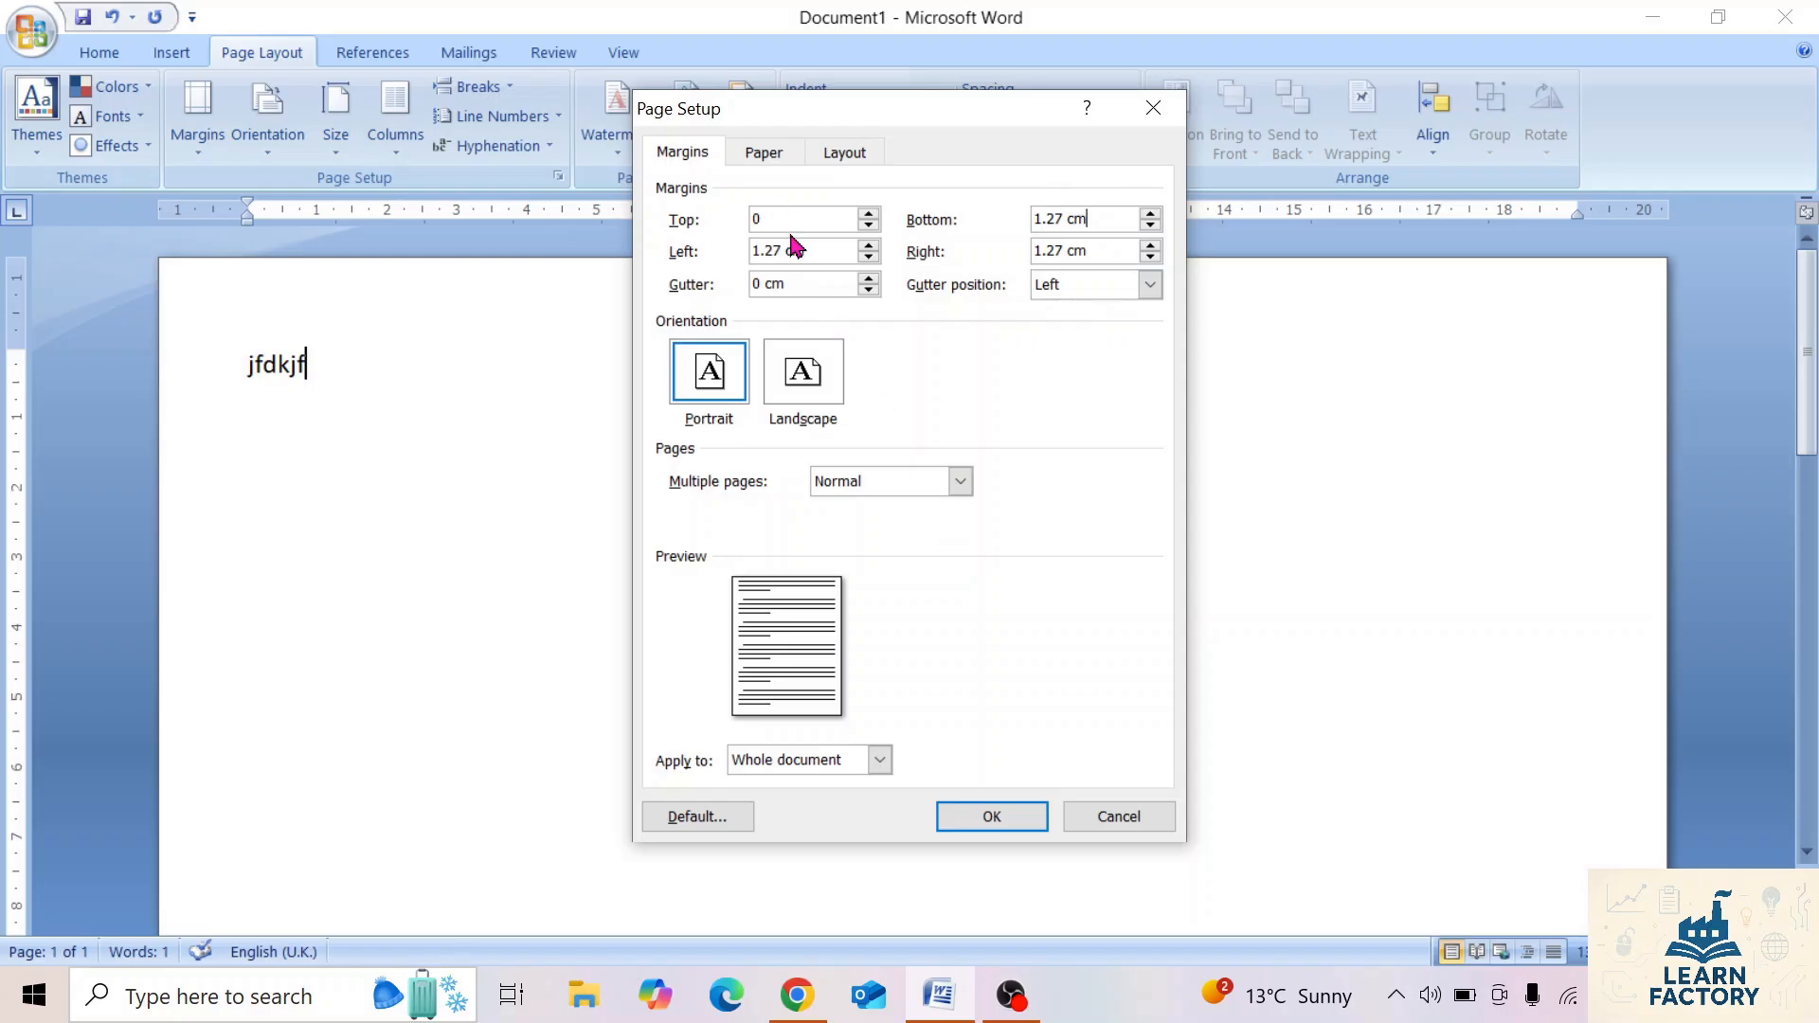
click(997, 818)
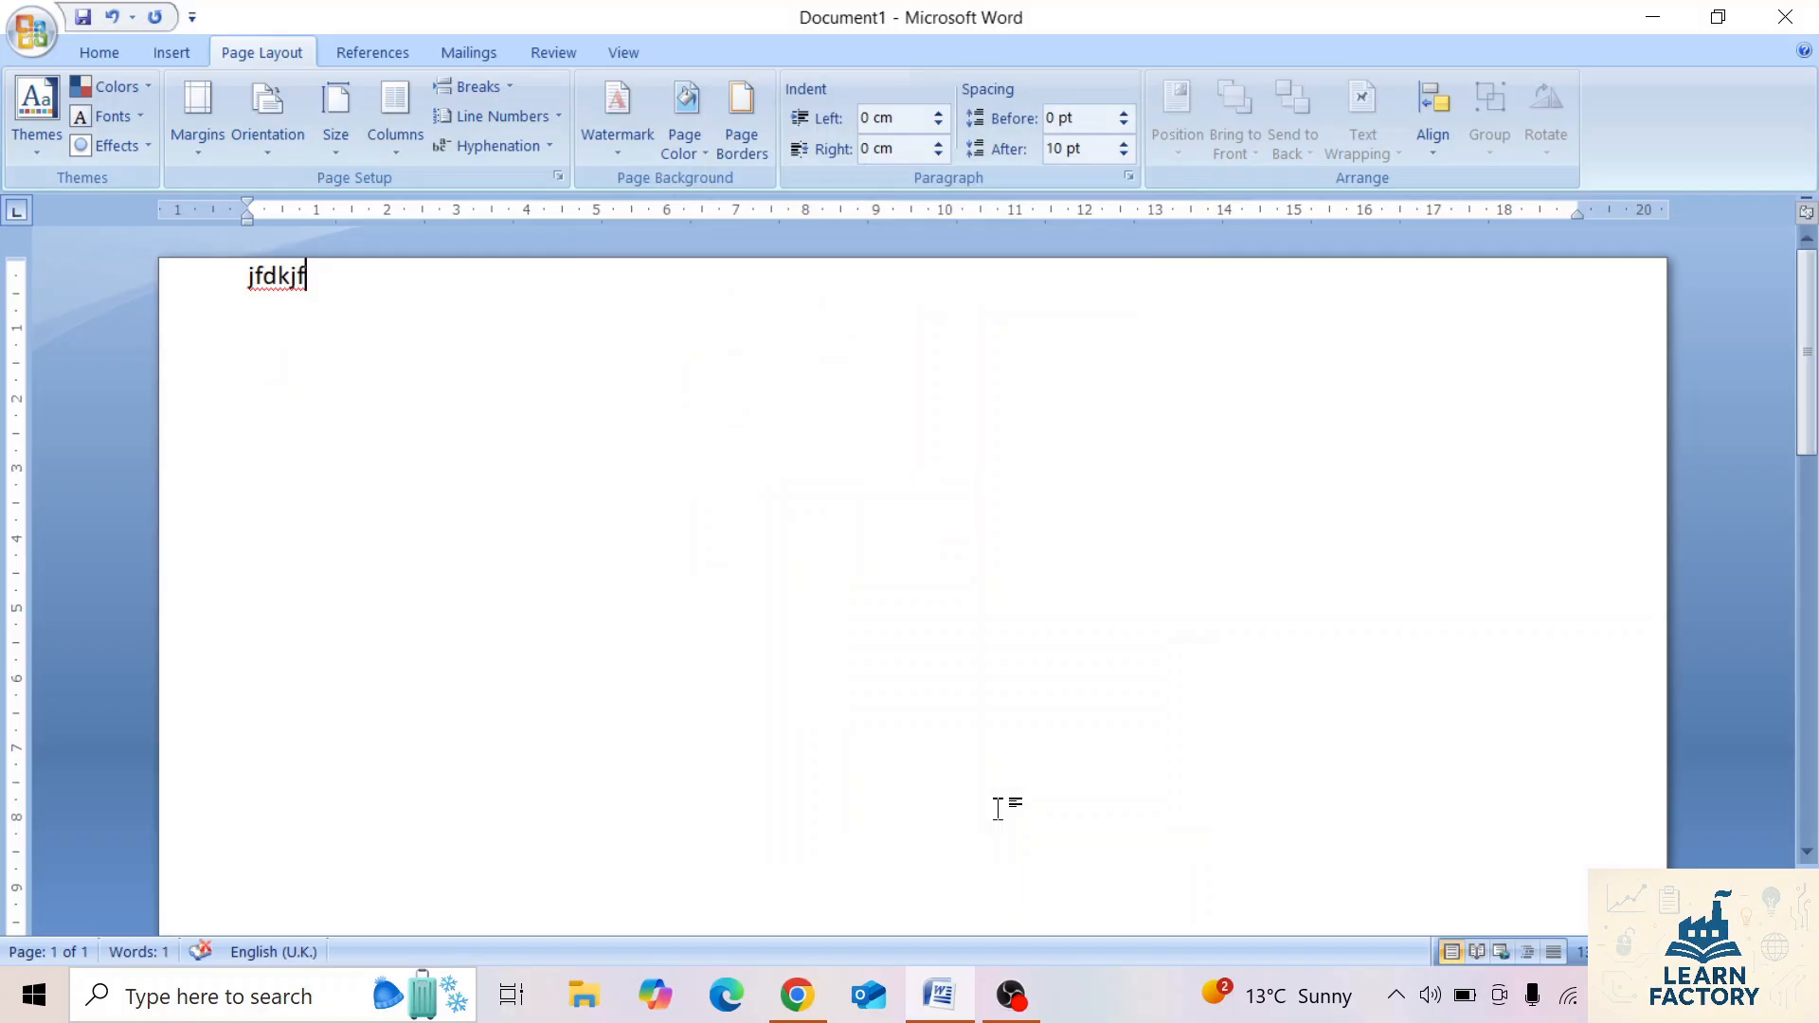
Select the sample text and restore the page's Normal margin preset with 2.54 cm on every side.
triple_click(332, 281)
click(199, 133)
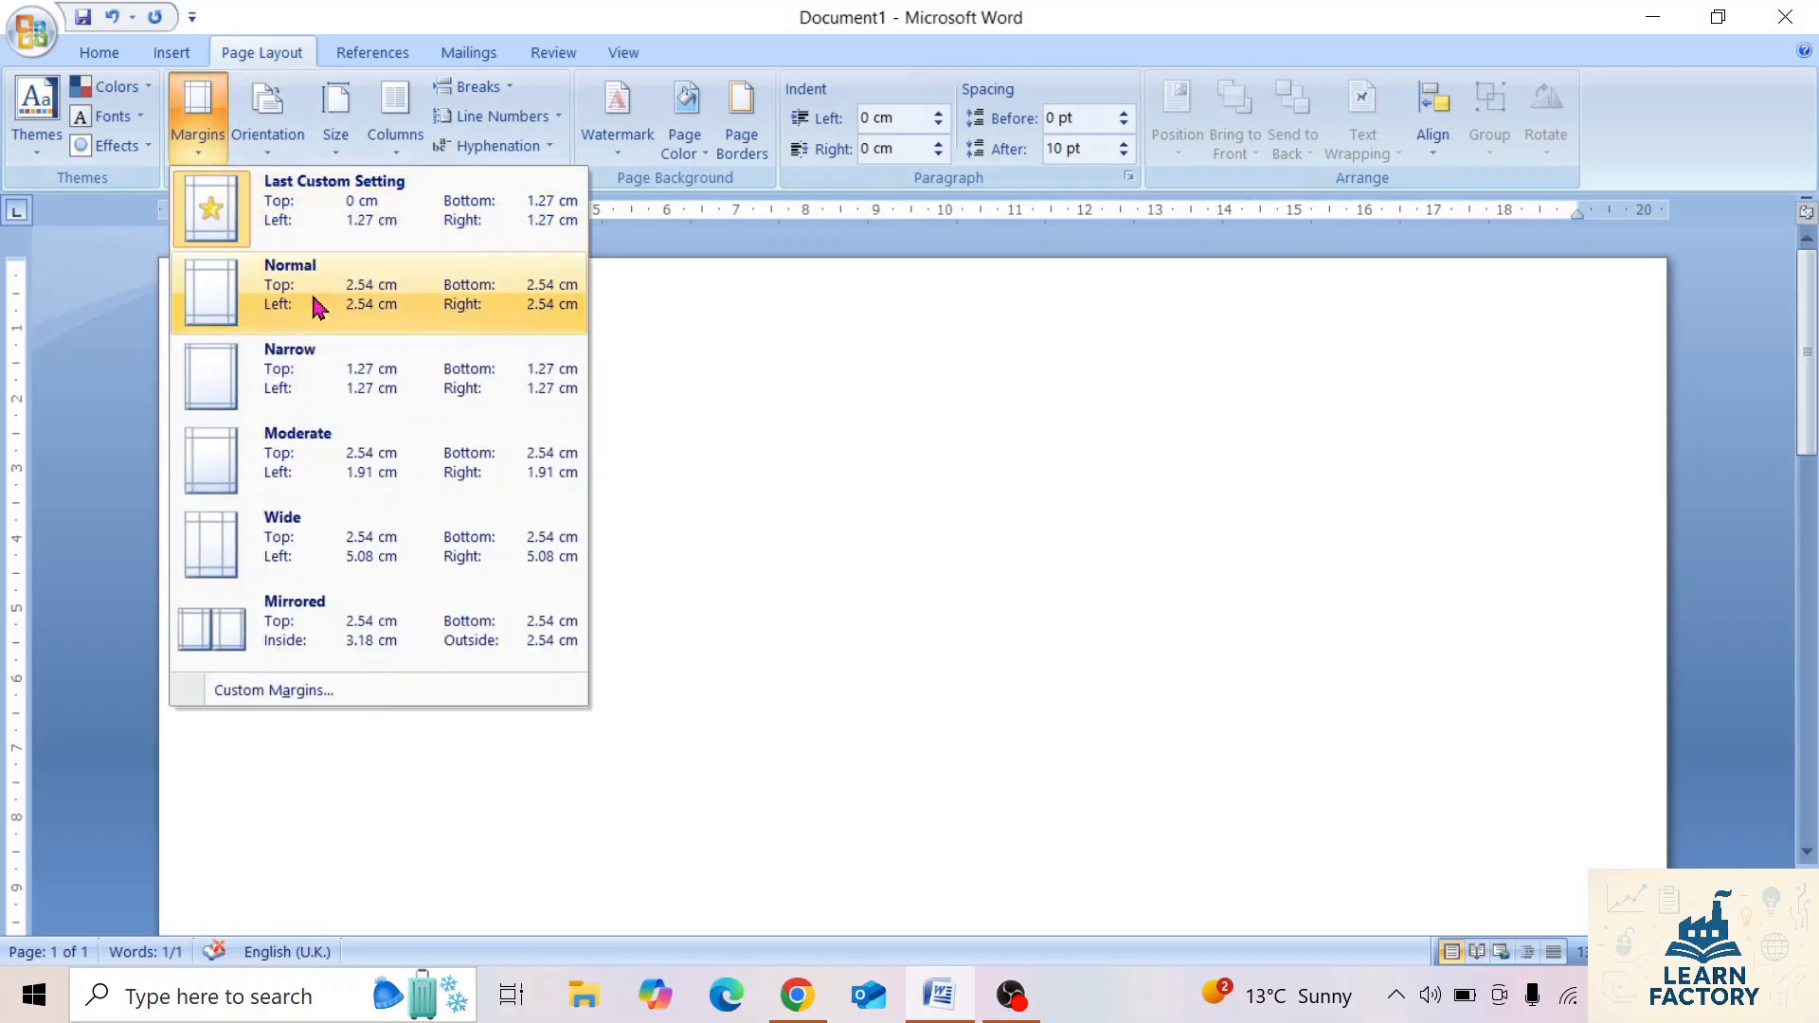
click(315, 305)
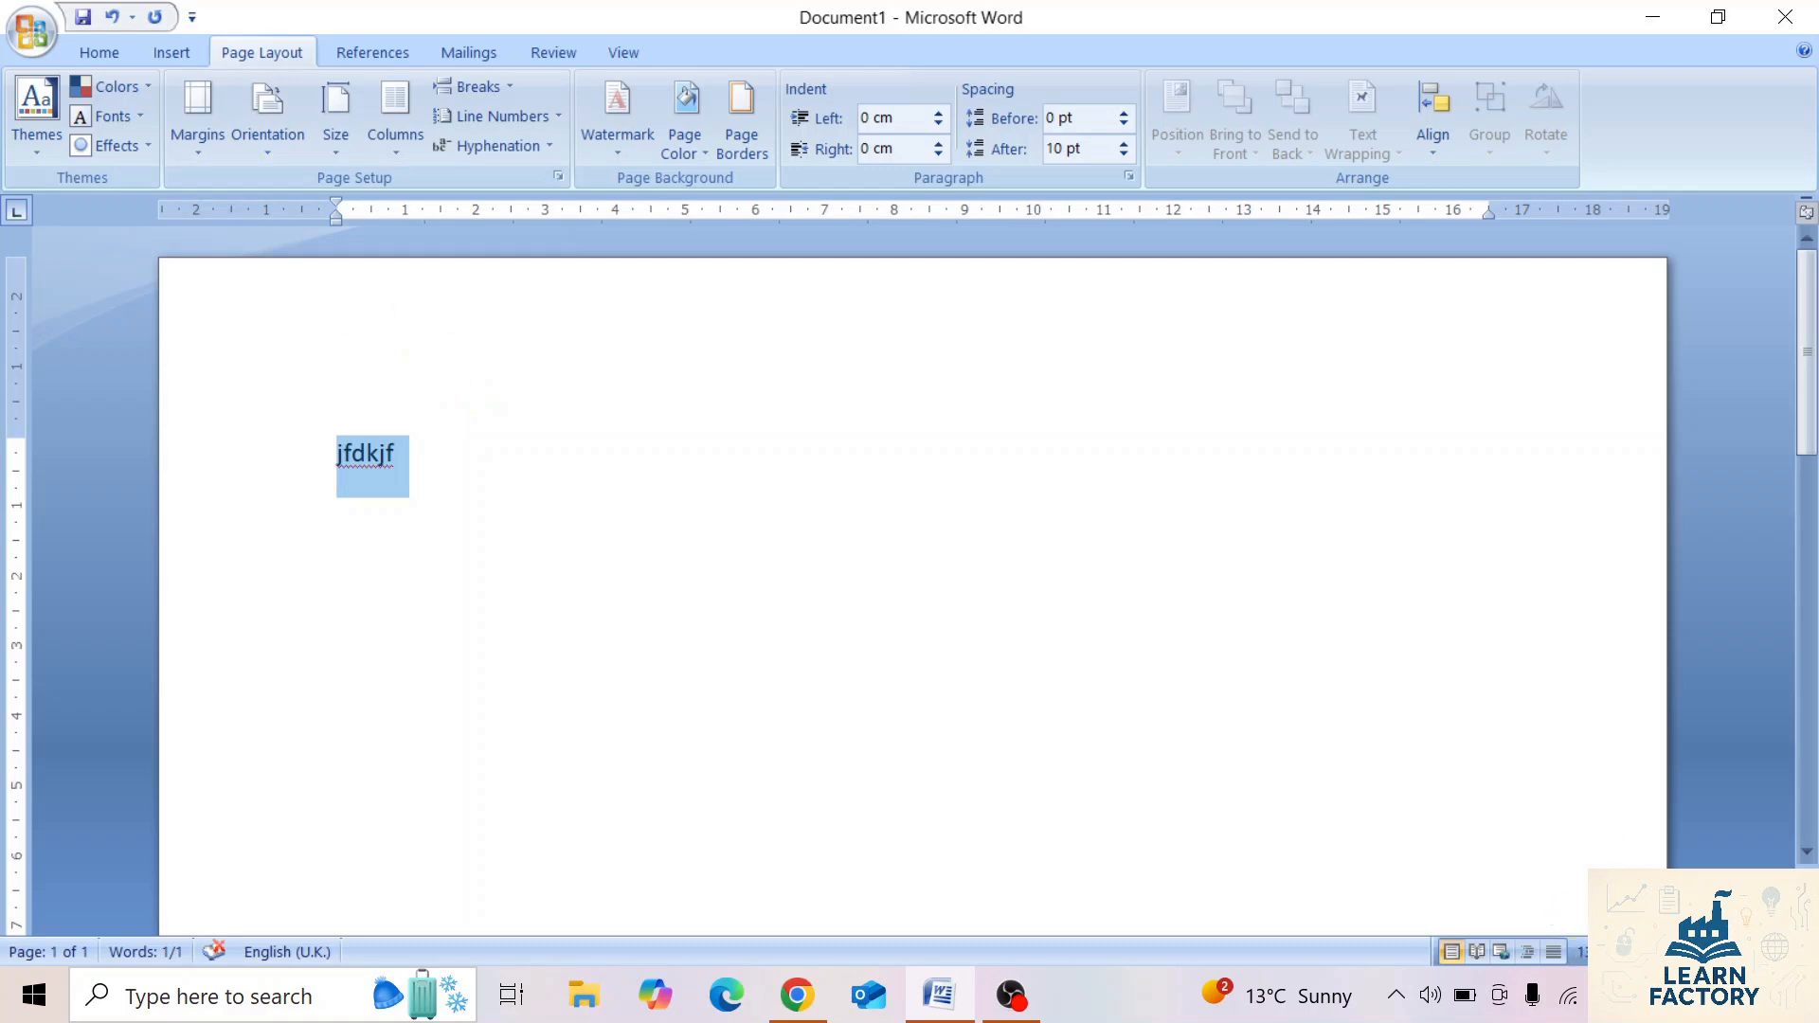
Switch the page orientation to Landscape and back to Portrait, viewing the whole page.
click(1635, 953)
click(1634, 952)
click(1635, 953)
click(1634, 953)
click(1635, 953)
click(1635, 952)
click(1635, 952)
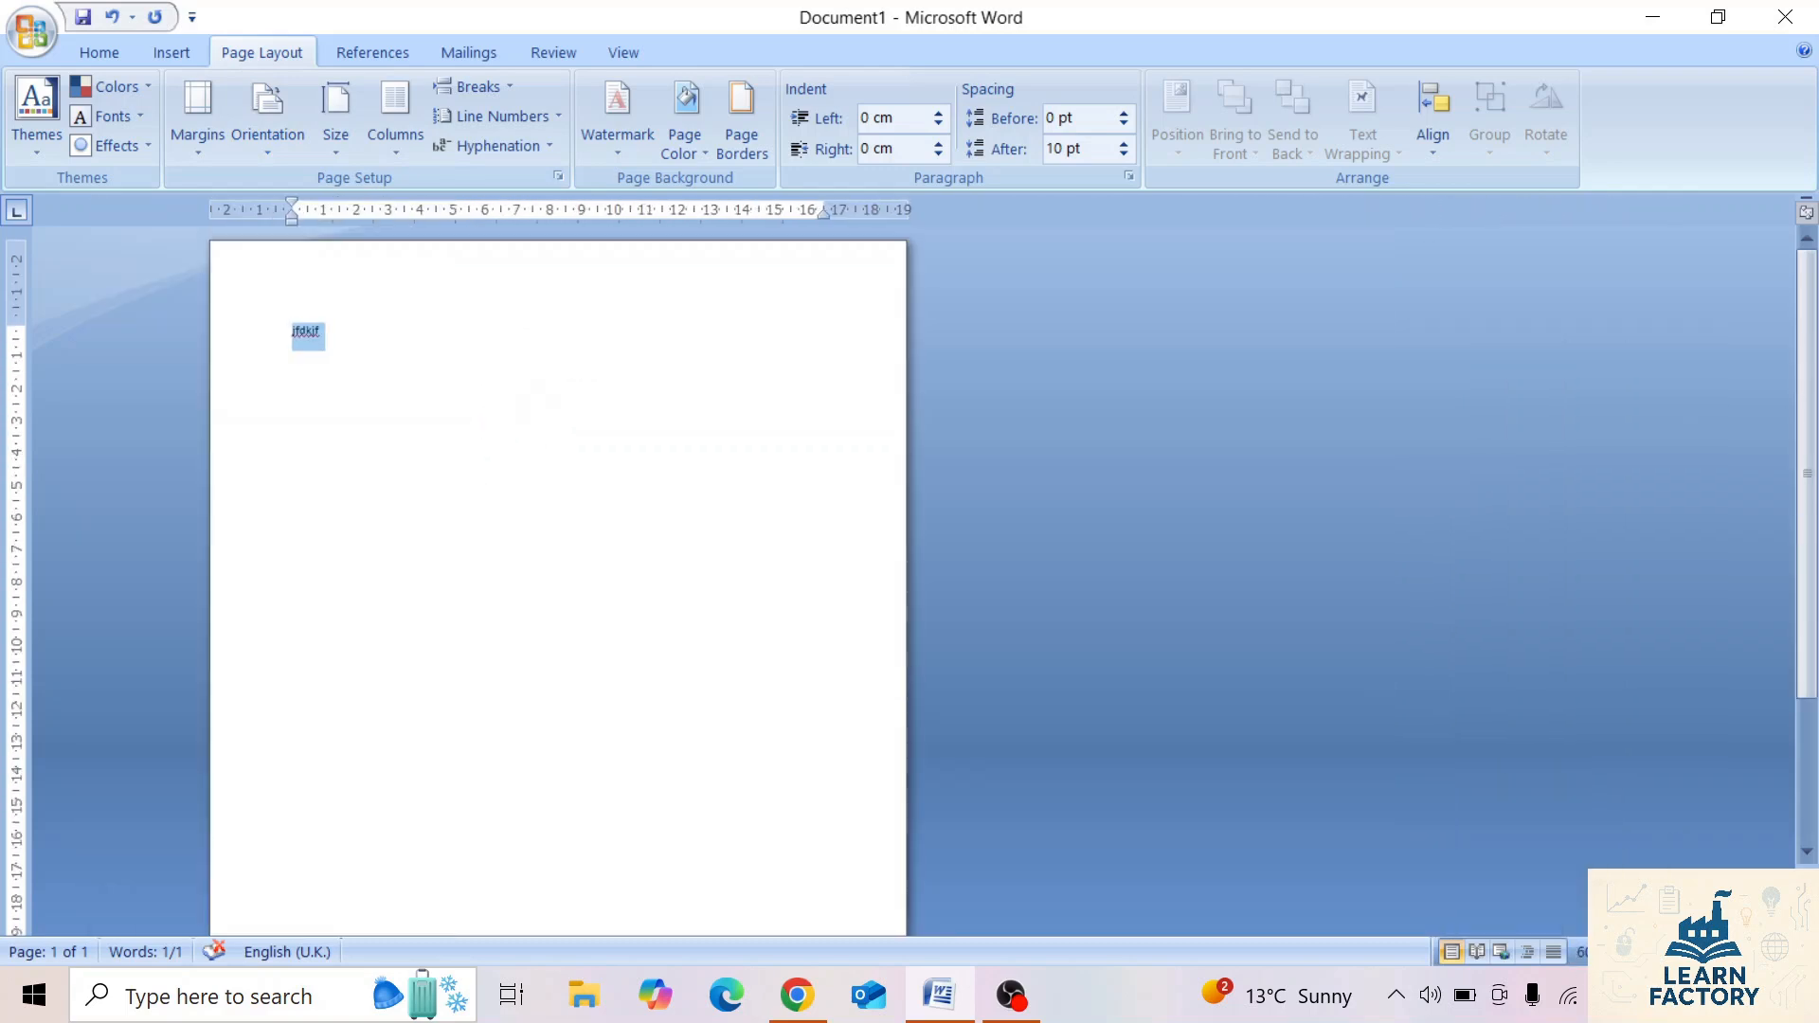
click(1635, 952)
click(1633, 953)
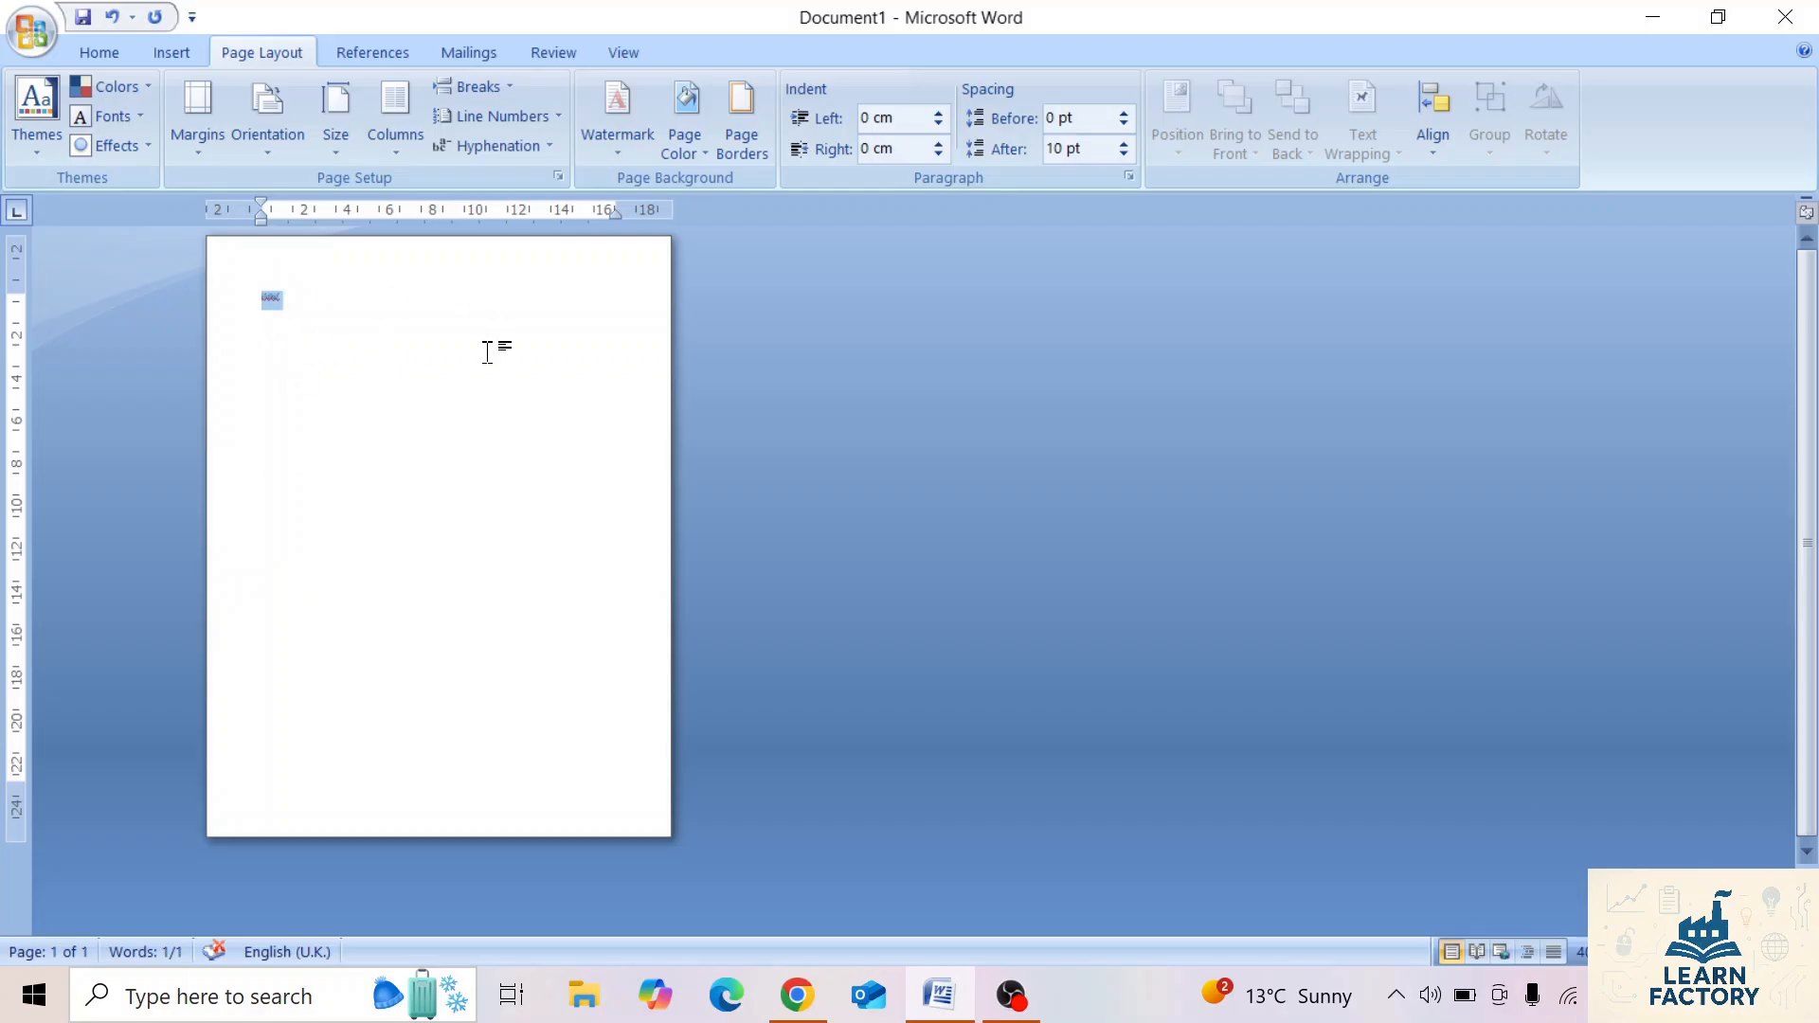
click(269, 129)
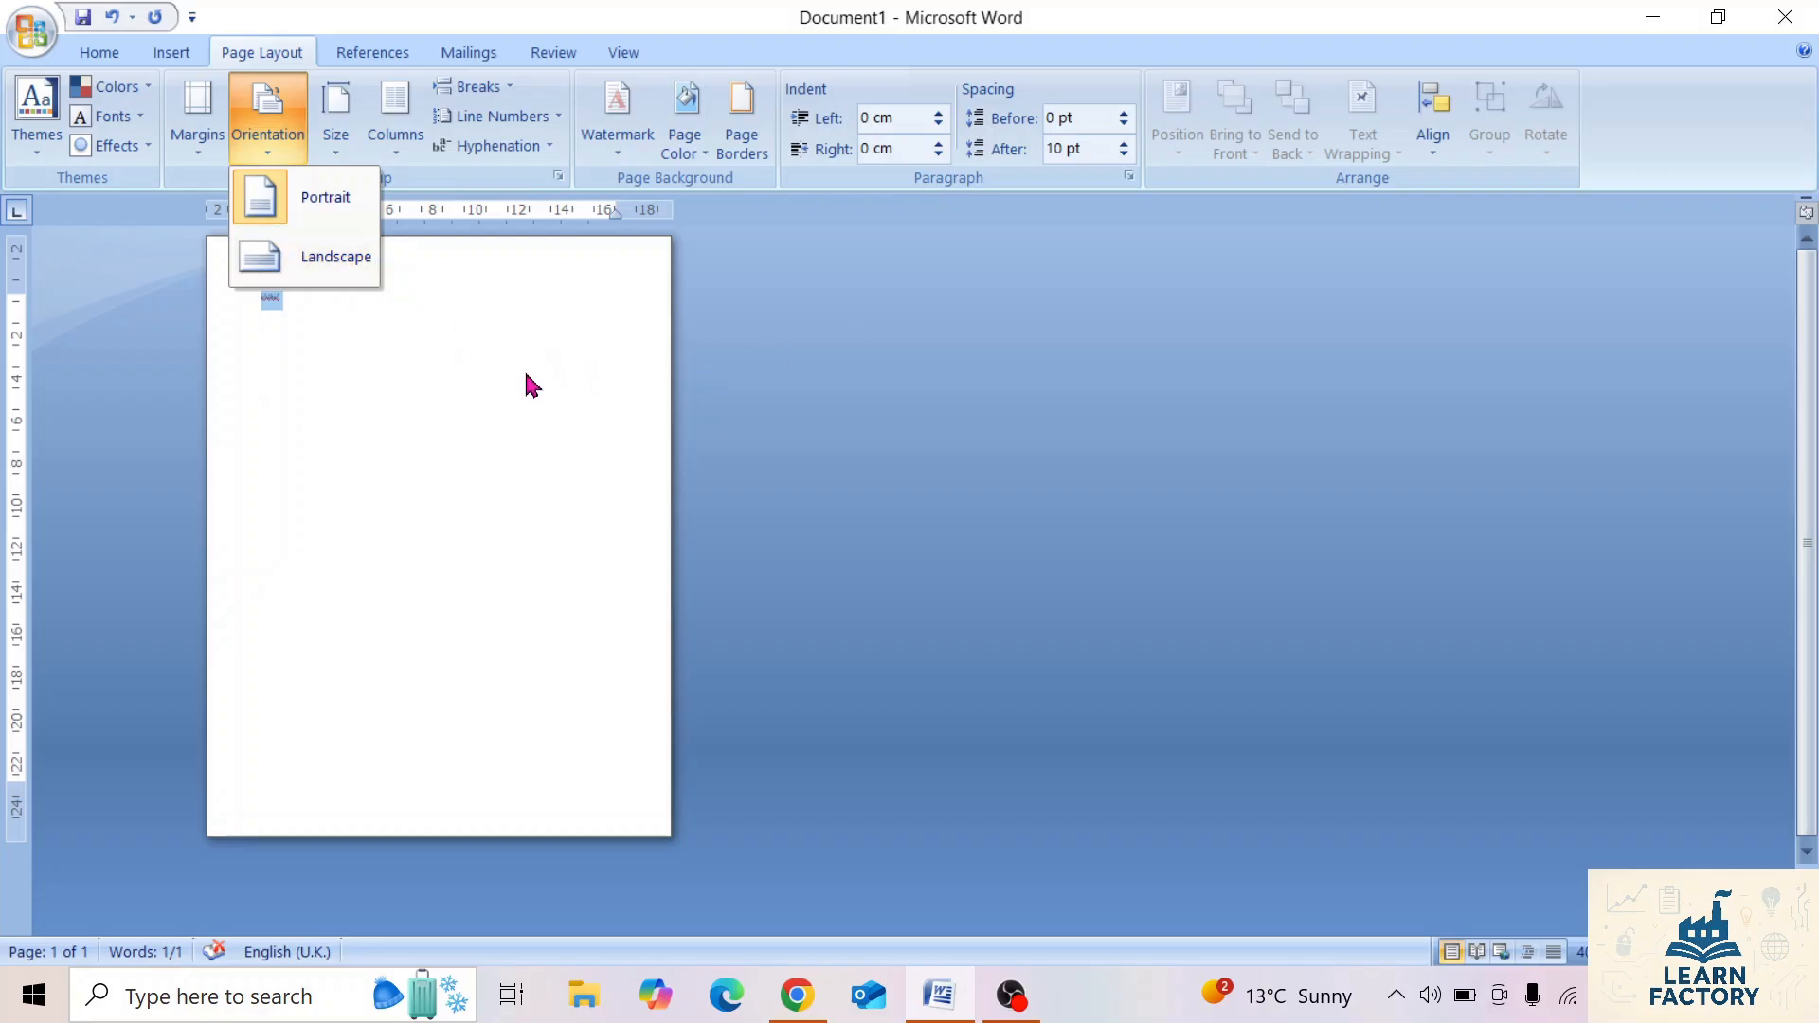
click(335, 274)
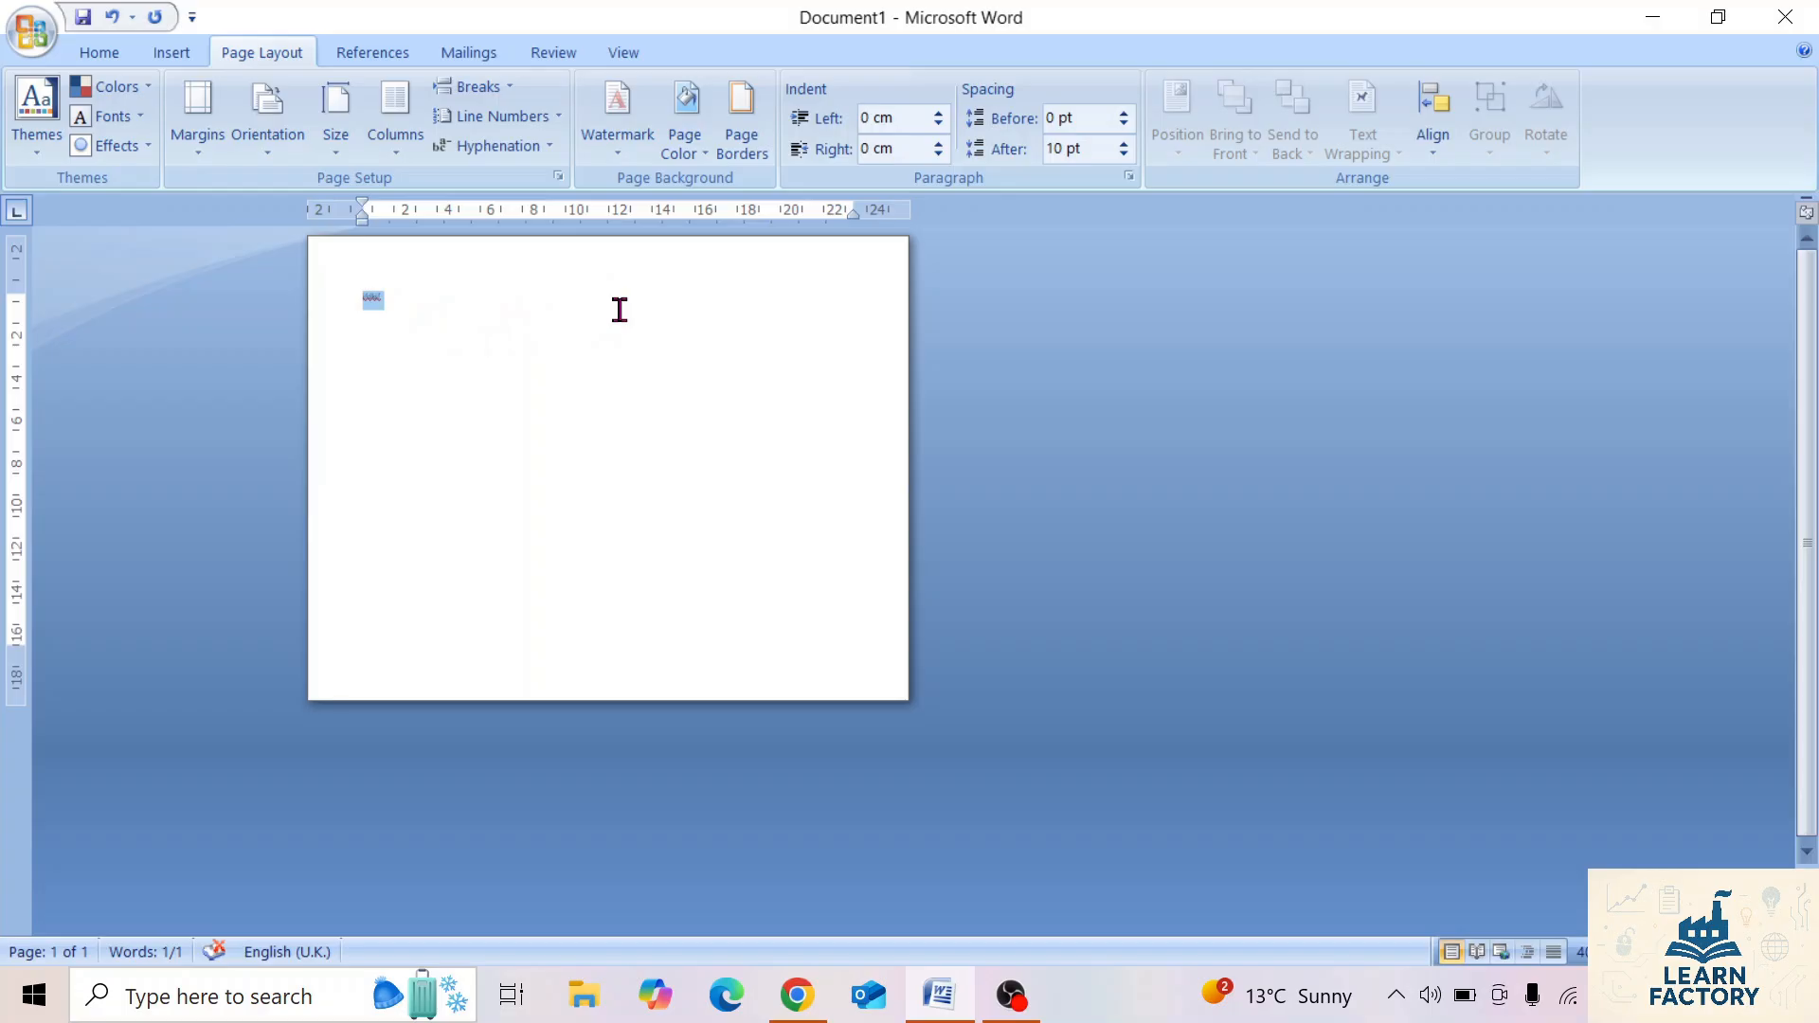
click(270, 152)
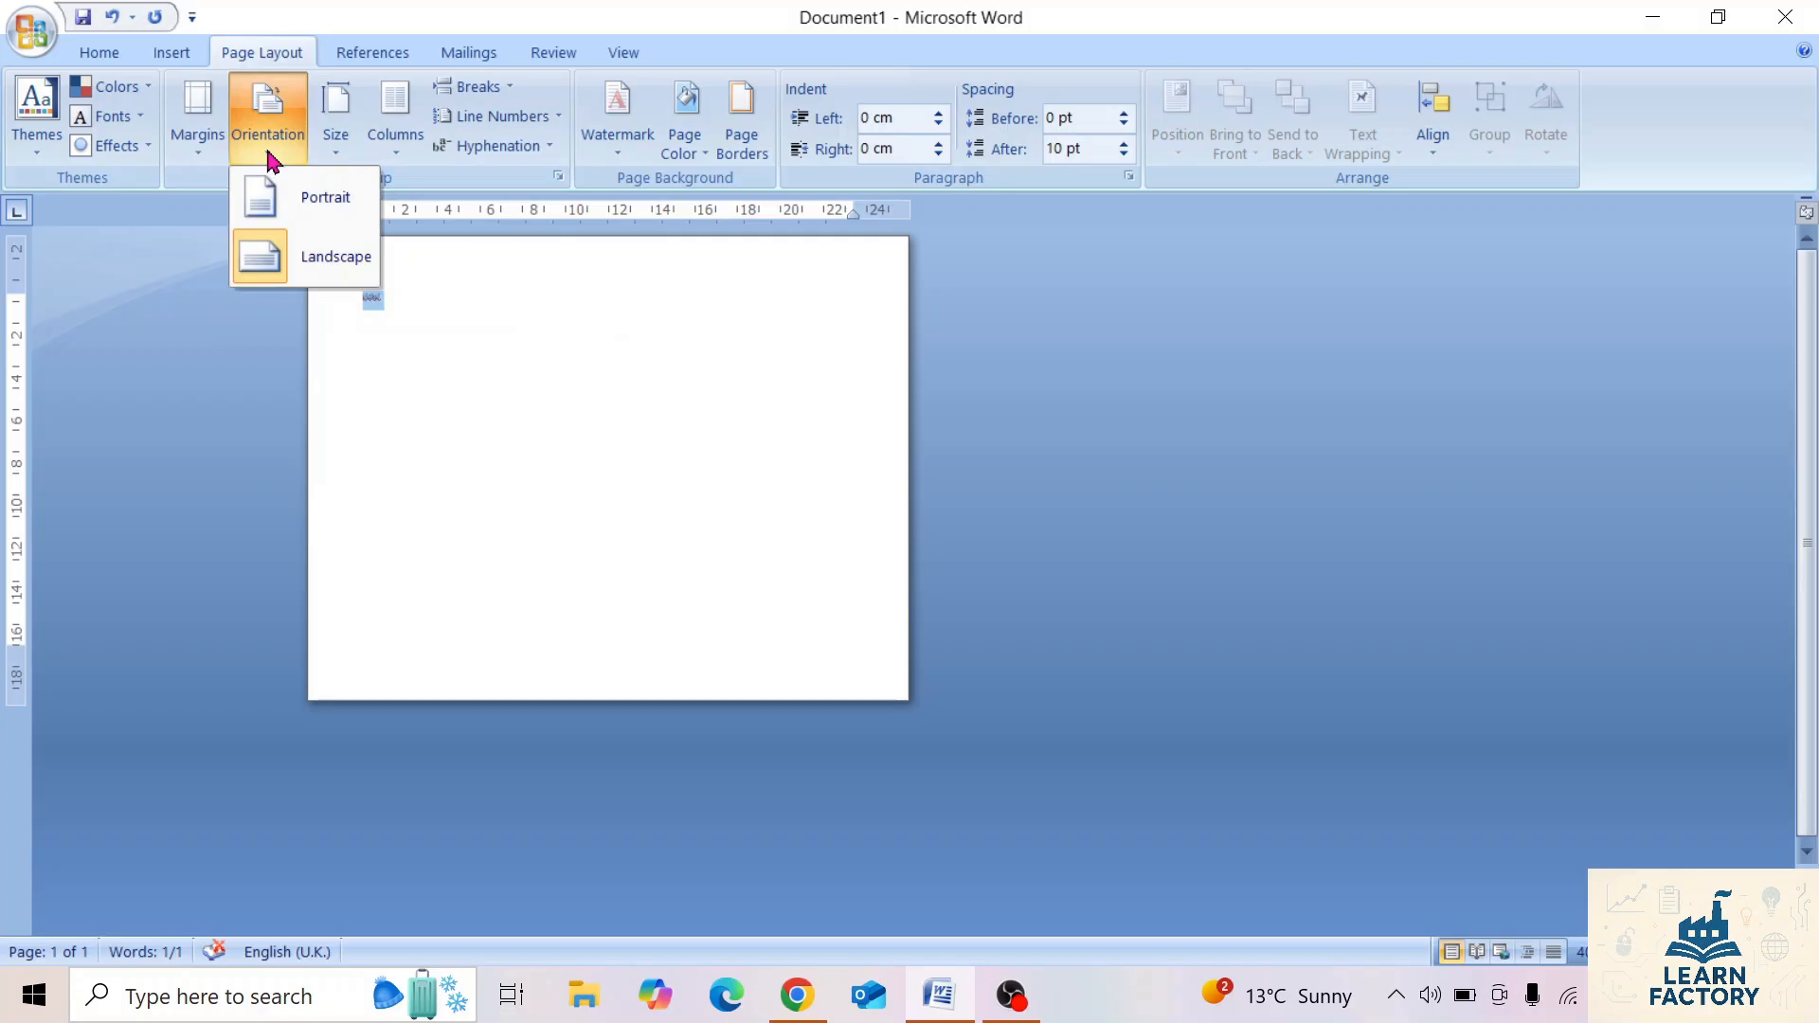
click(327, 198)
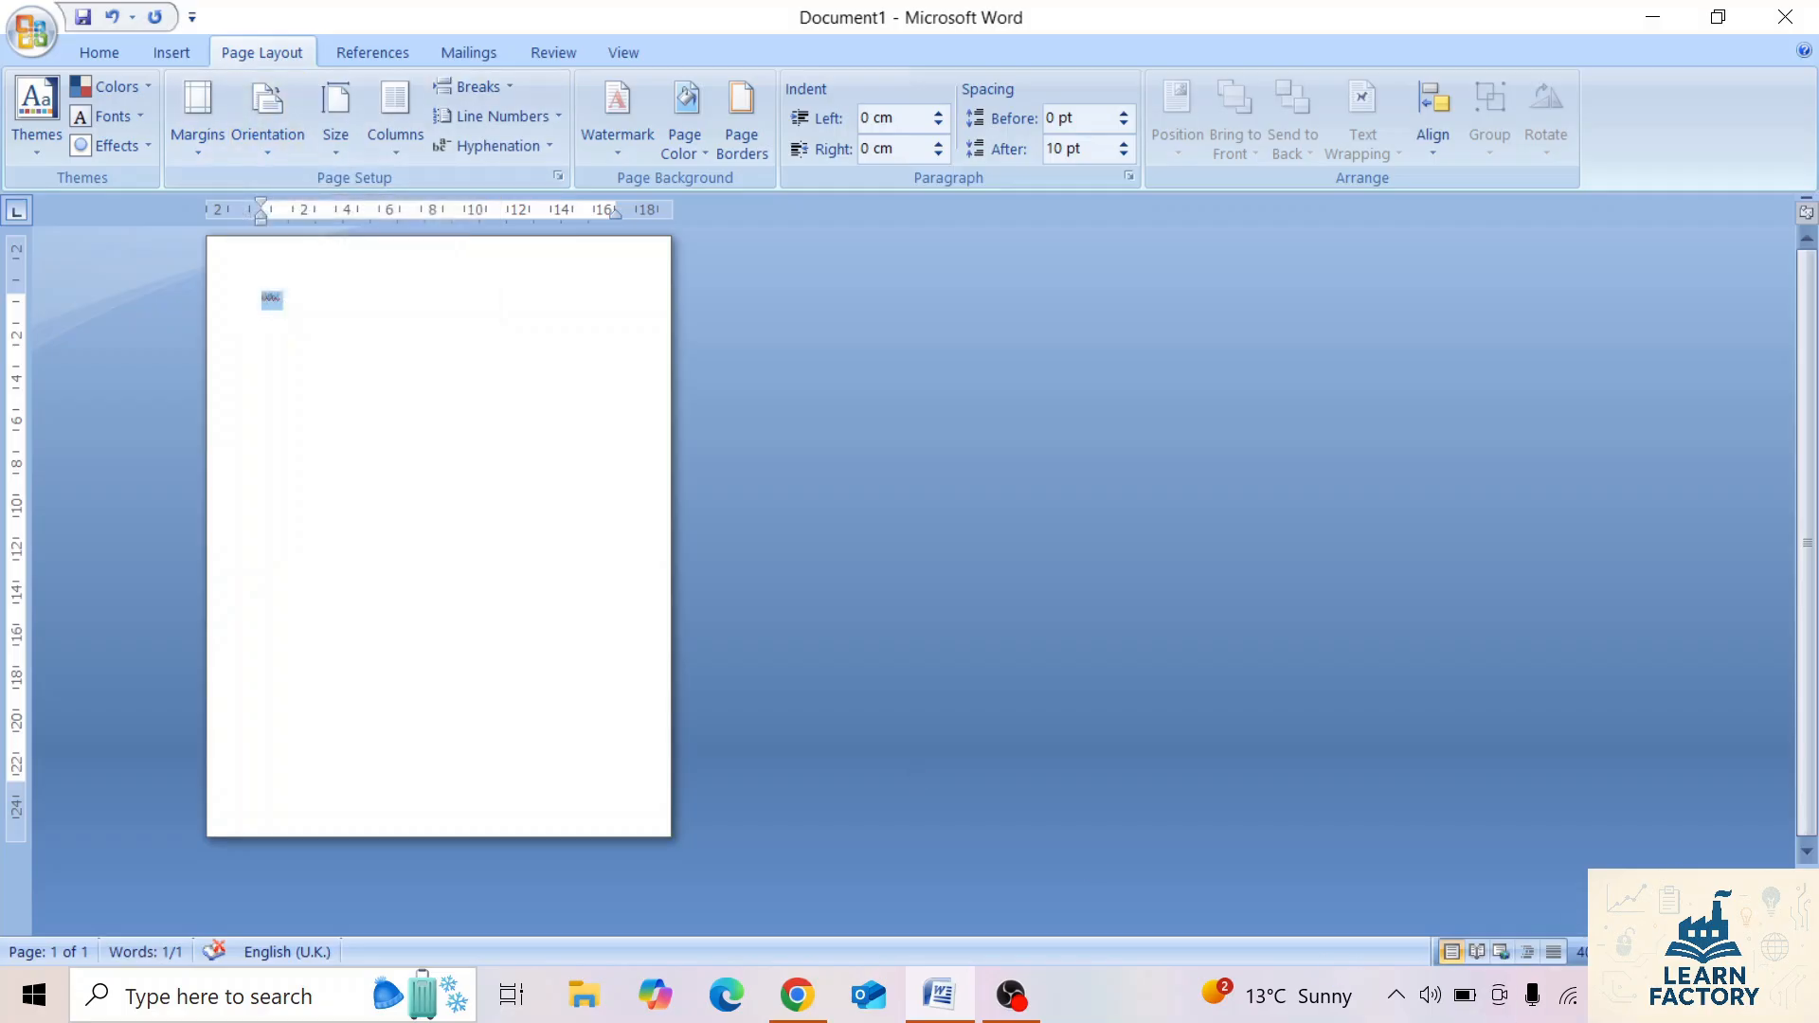
Set the document's paper size to A4, 21 cm x 29.7 cm.
scroll(910, 568, up, 5)
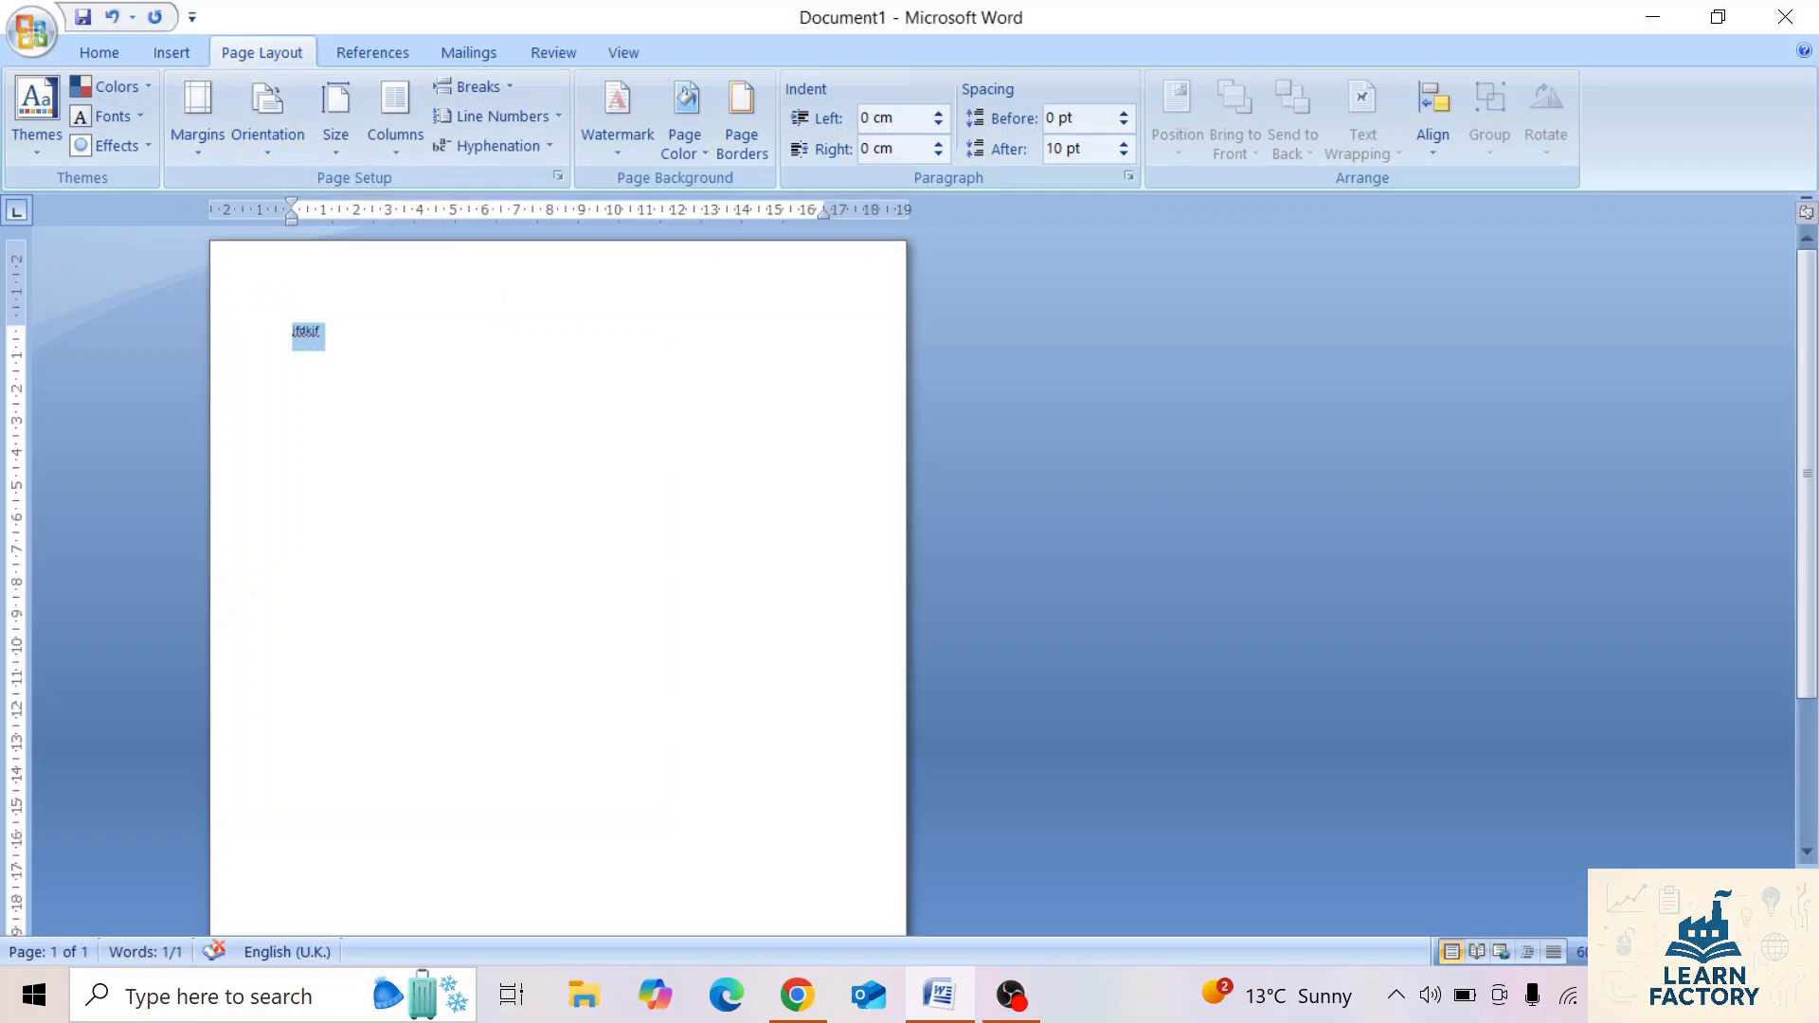
scroll(910, 569, up, 1)
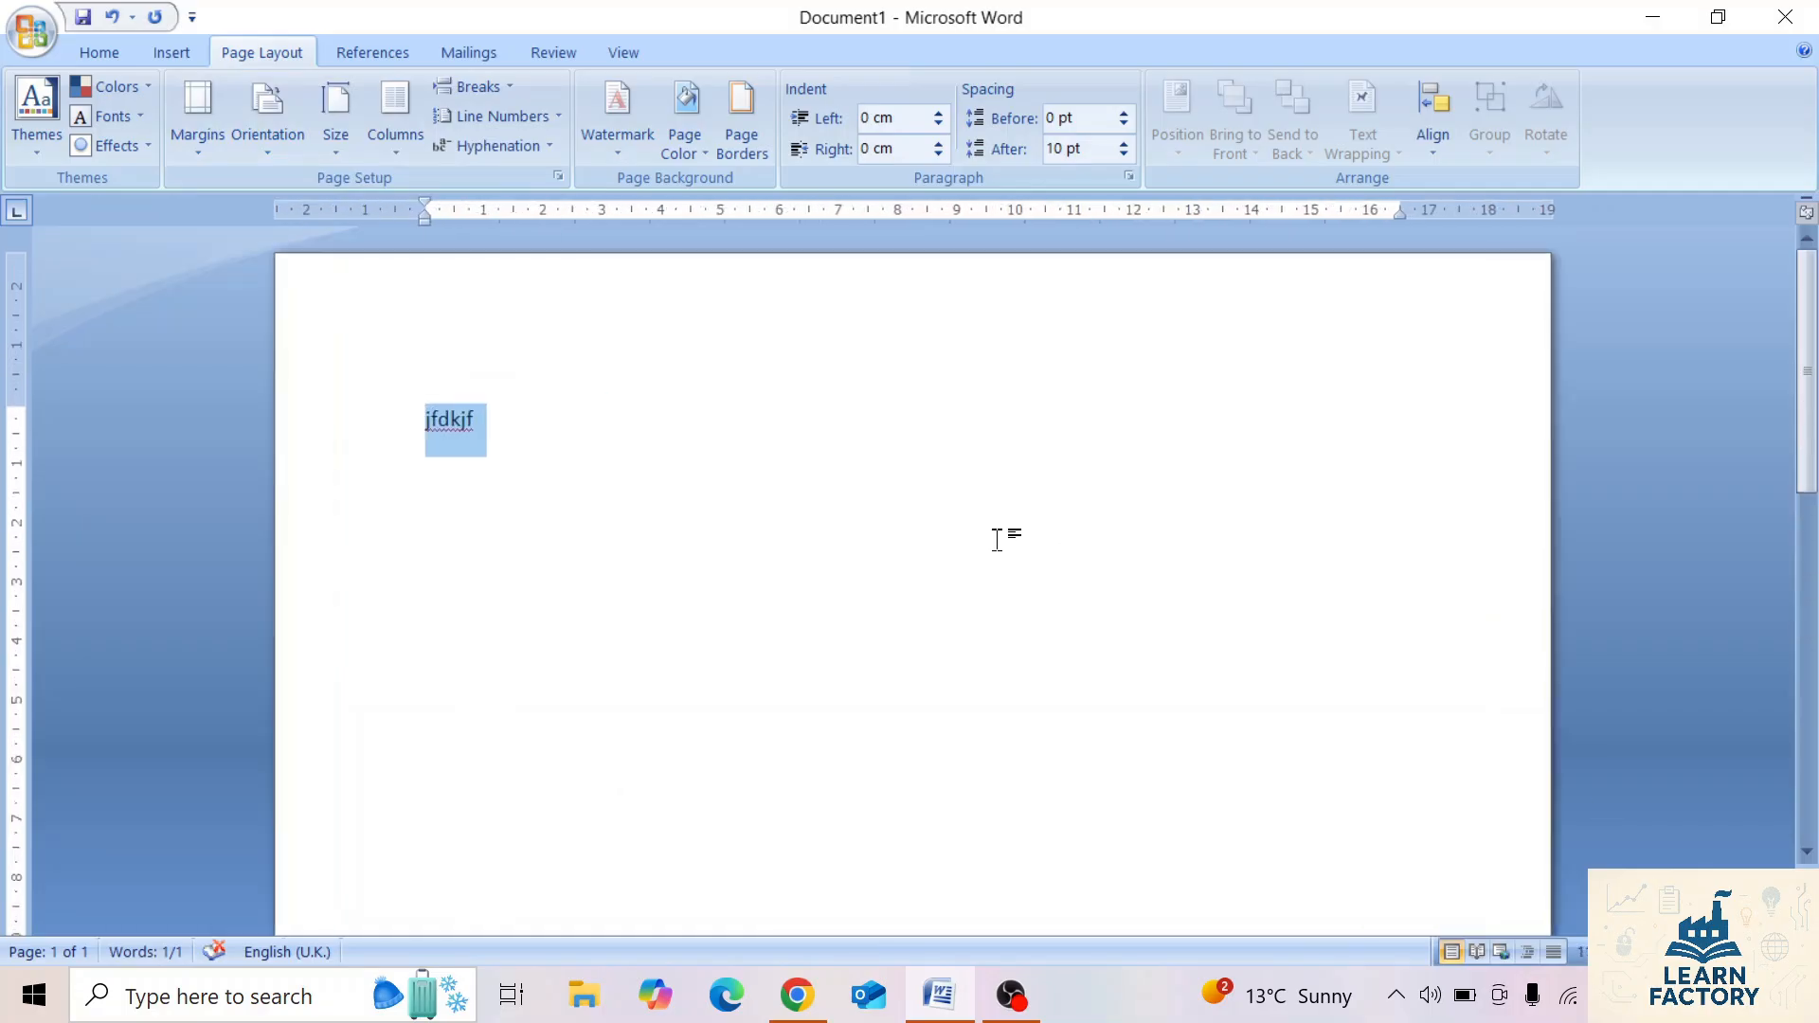
click(336, 142)
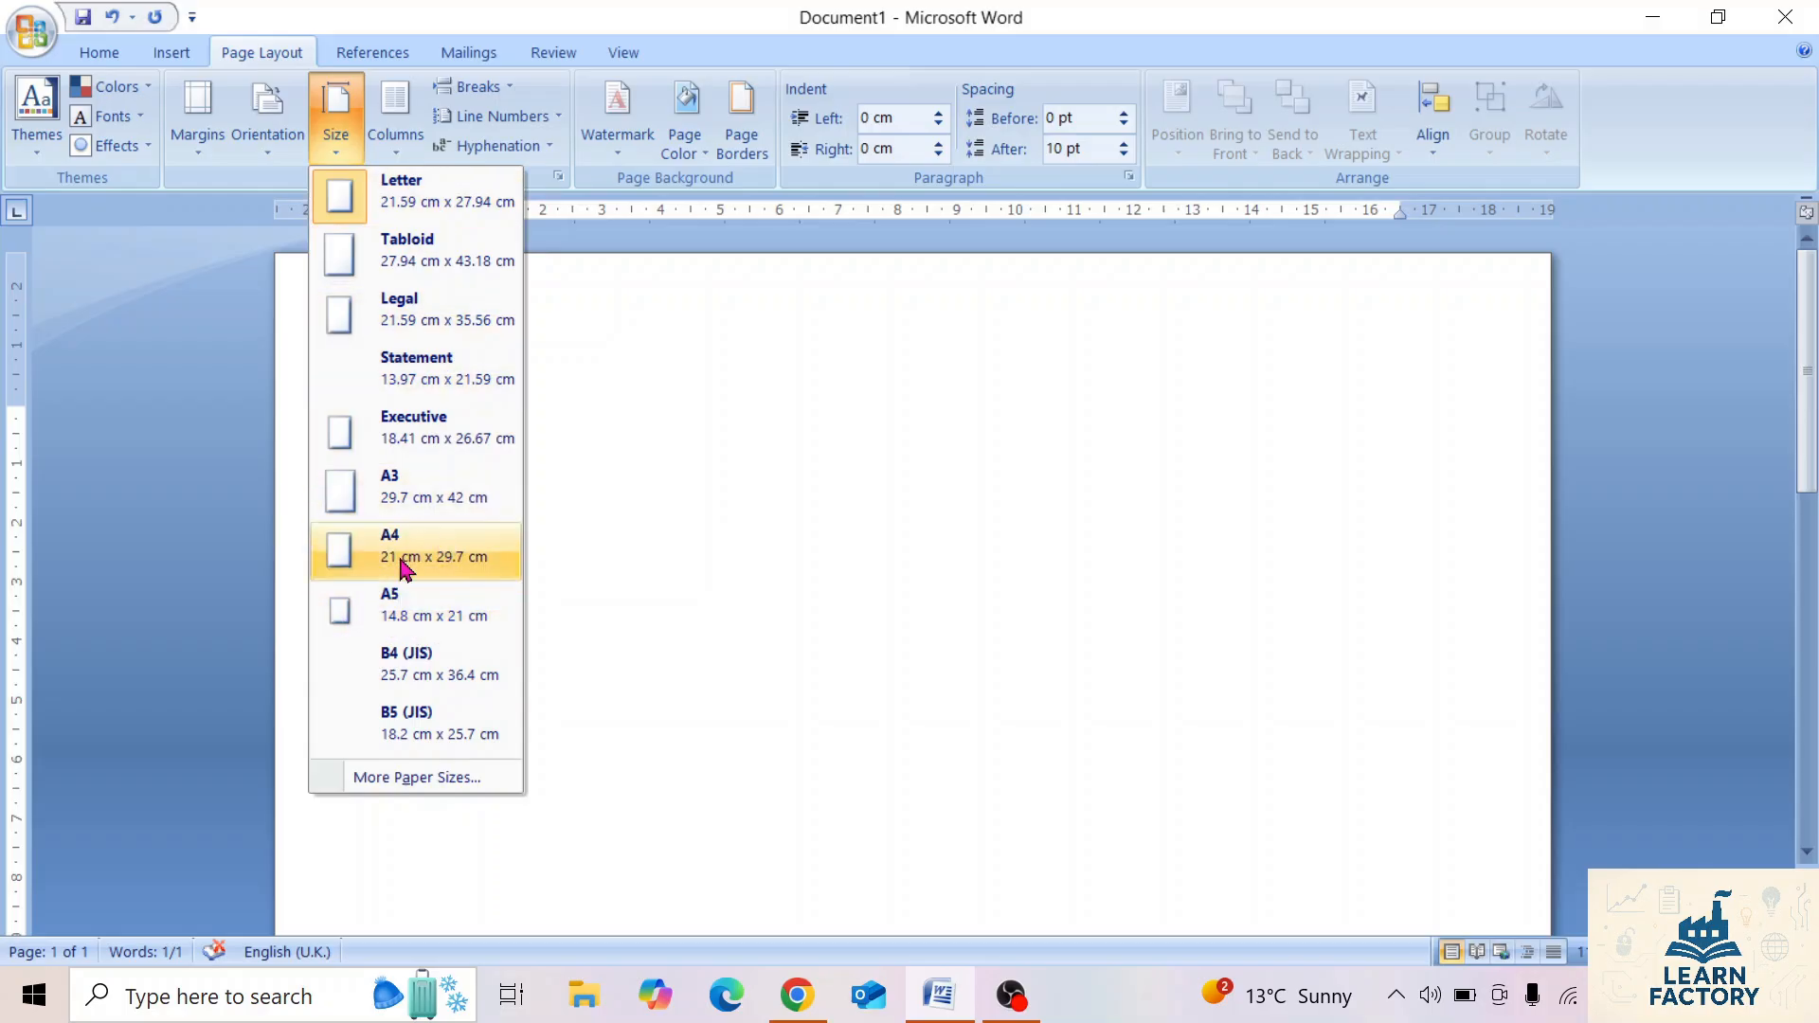
click(437, 561)
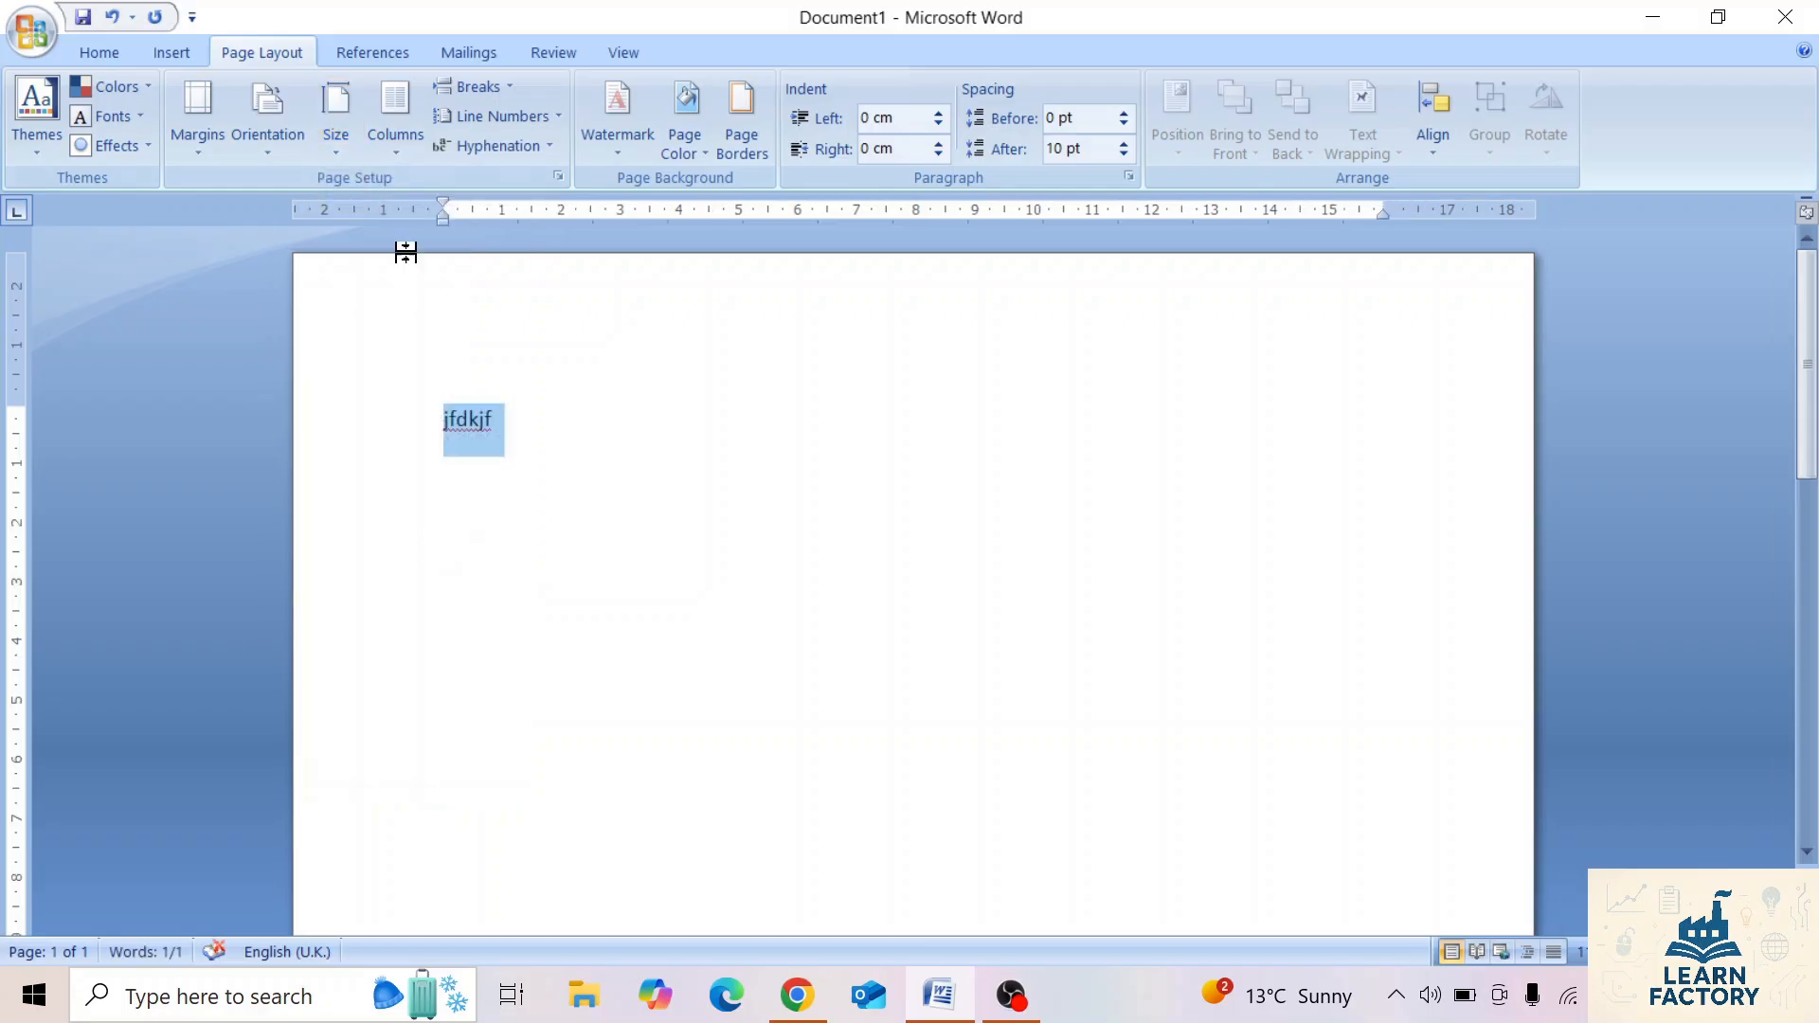
Examine the width and height values in the detailed paper size settings.
click(341, 156)
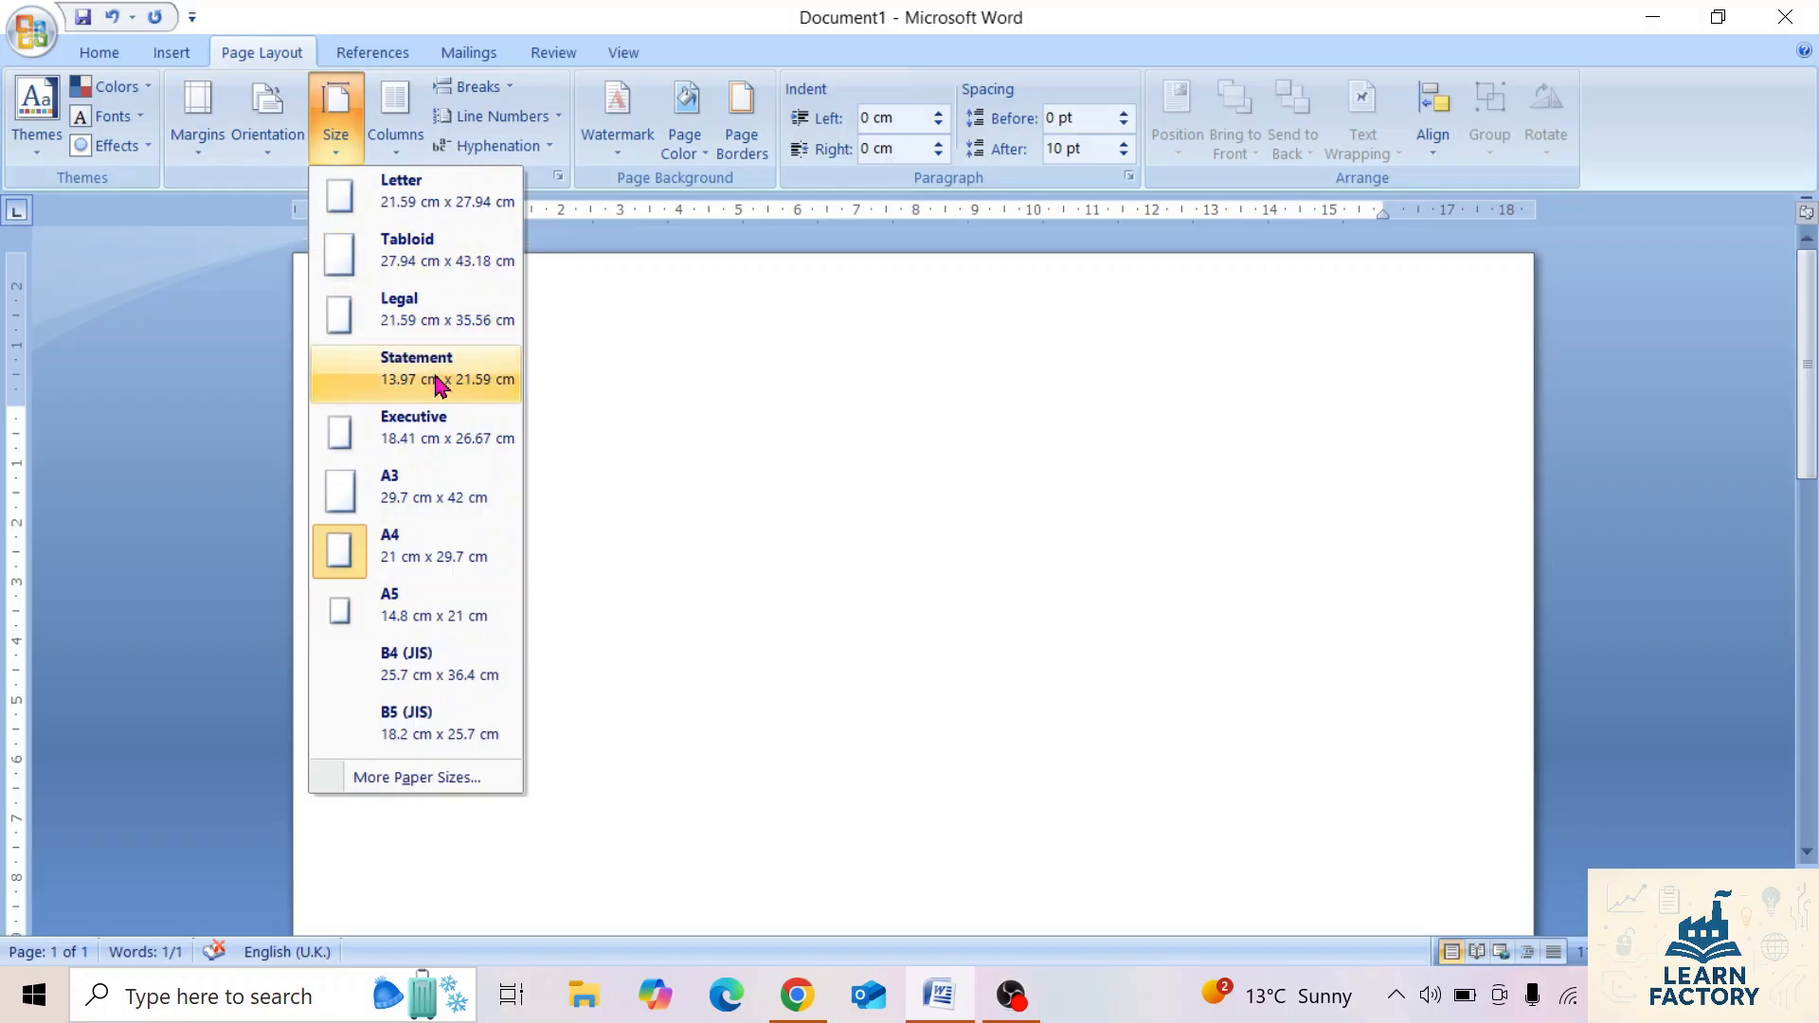
click(410, 779)
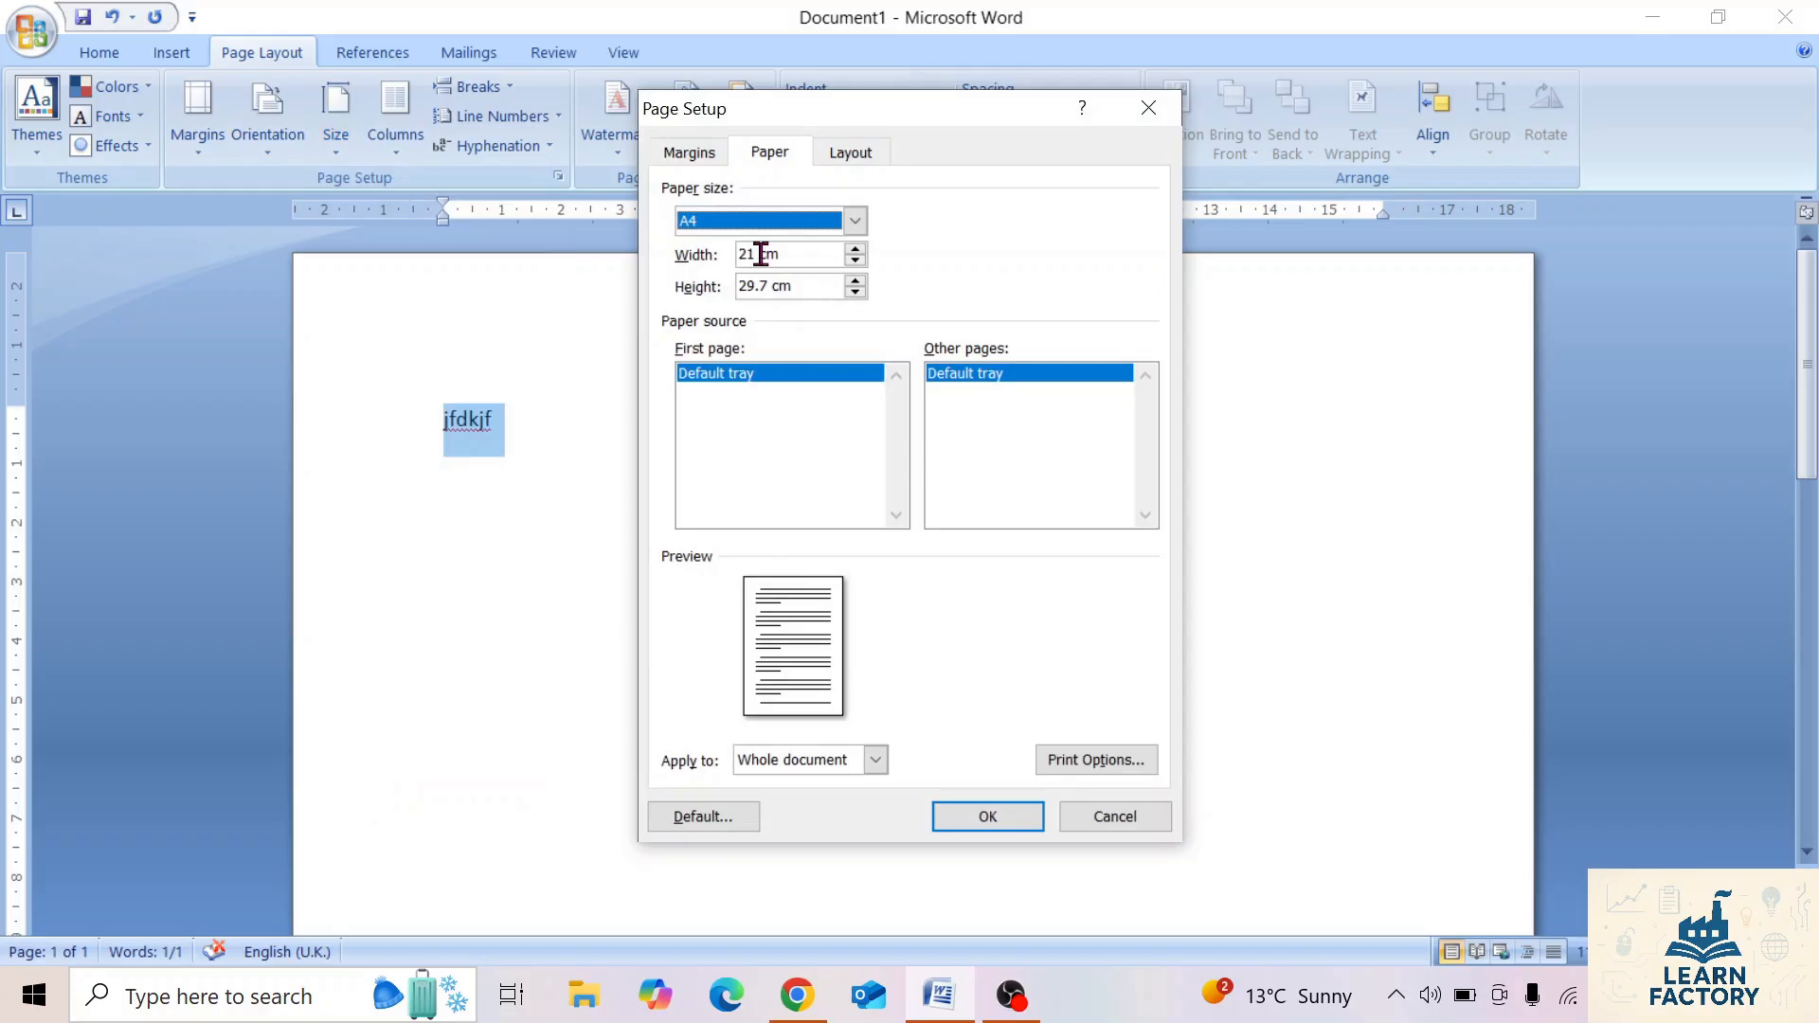
drag(822, 258, 636, 288)
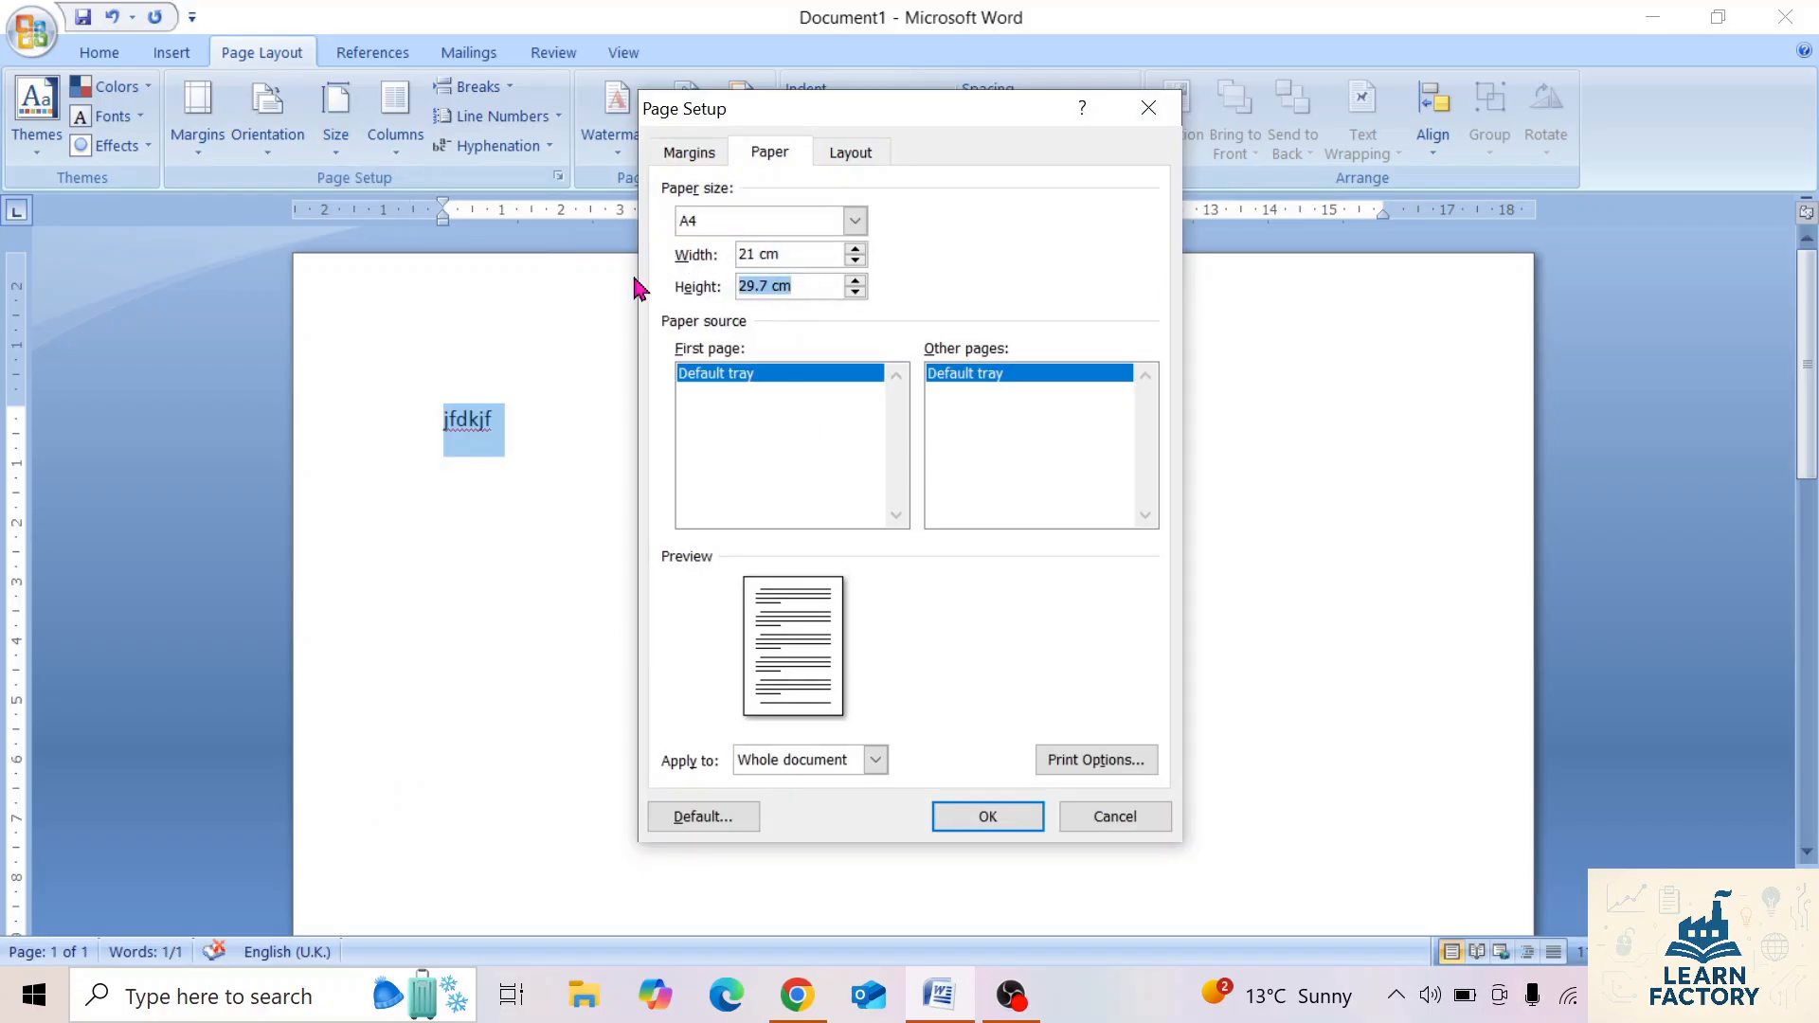
drag(796, 256, 705, 248)
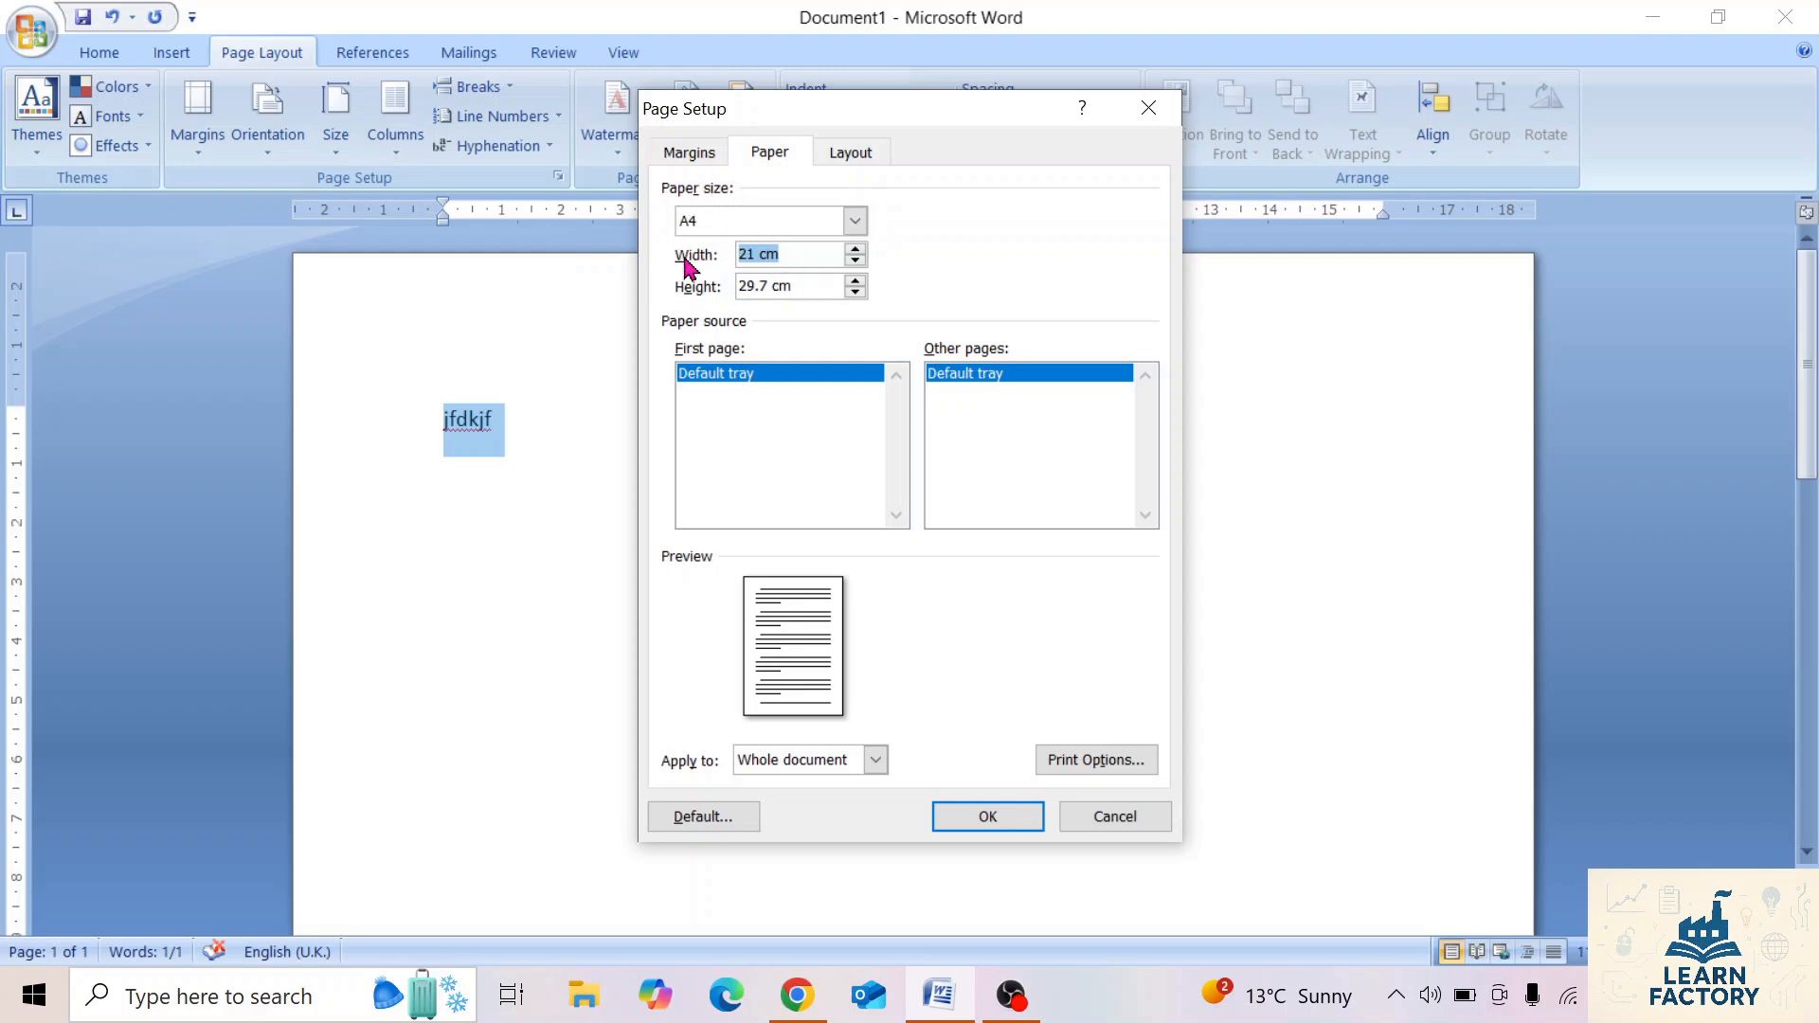
click(990, 821)
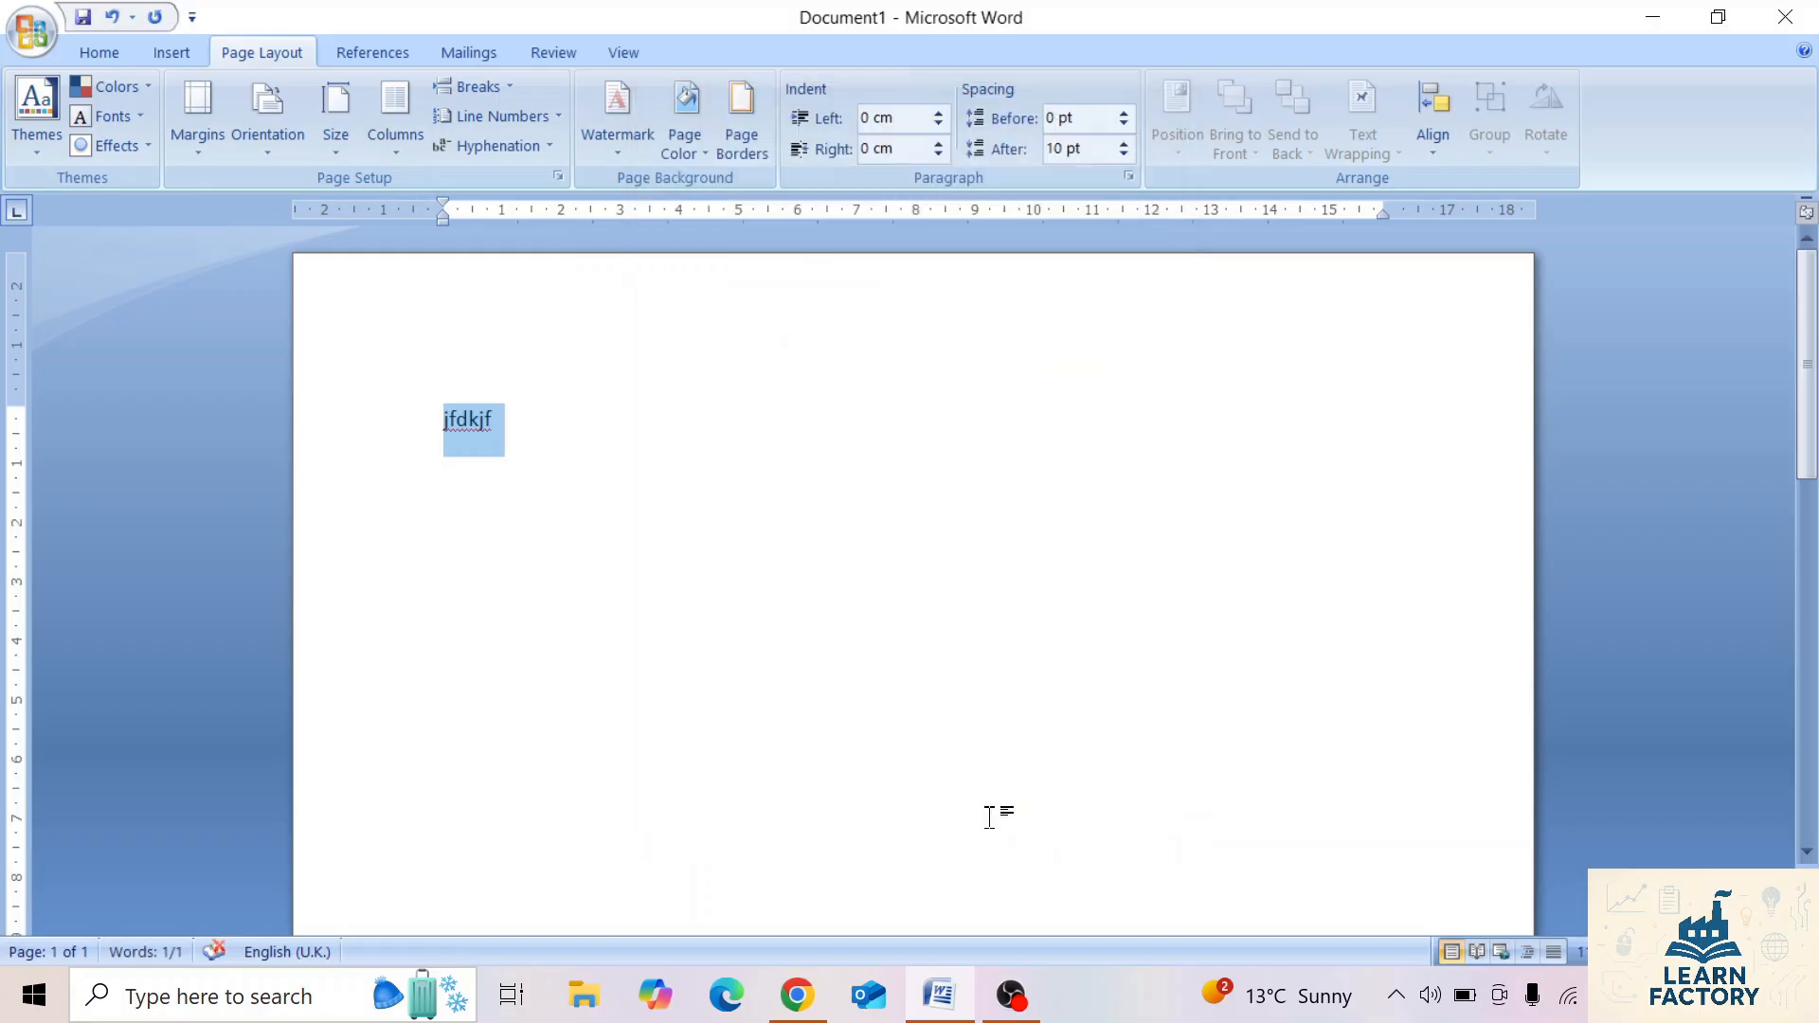
Delete the sample text, and switch the page layout to two columns and back to one.
key(BackSpace)
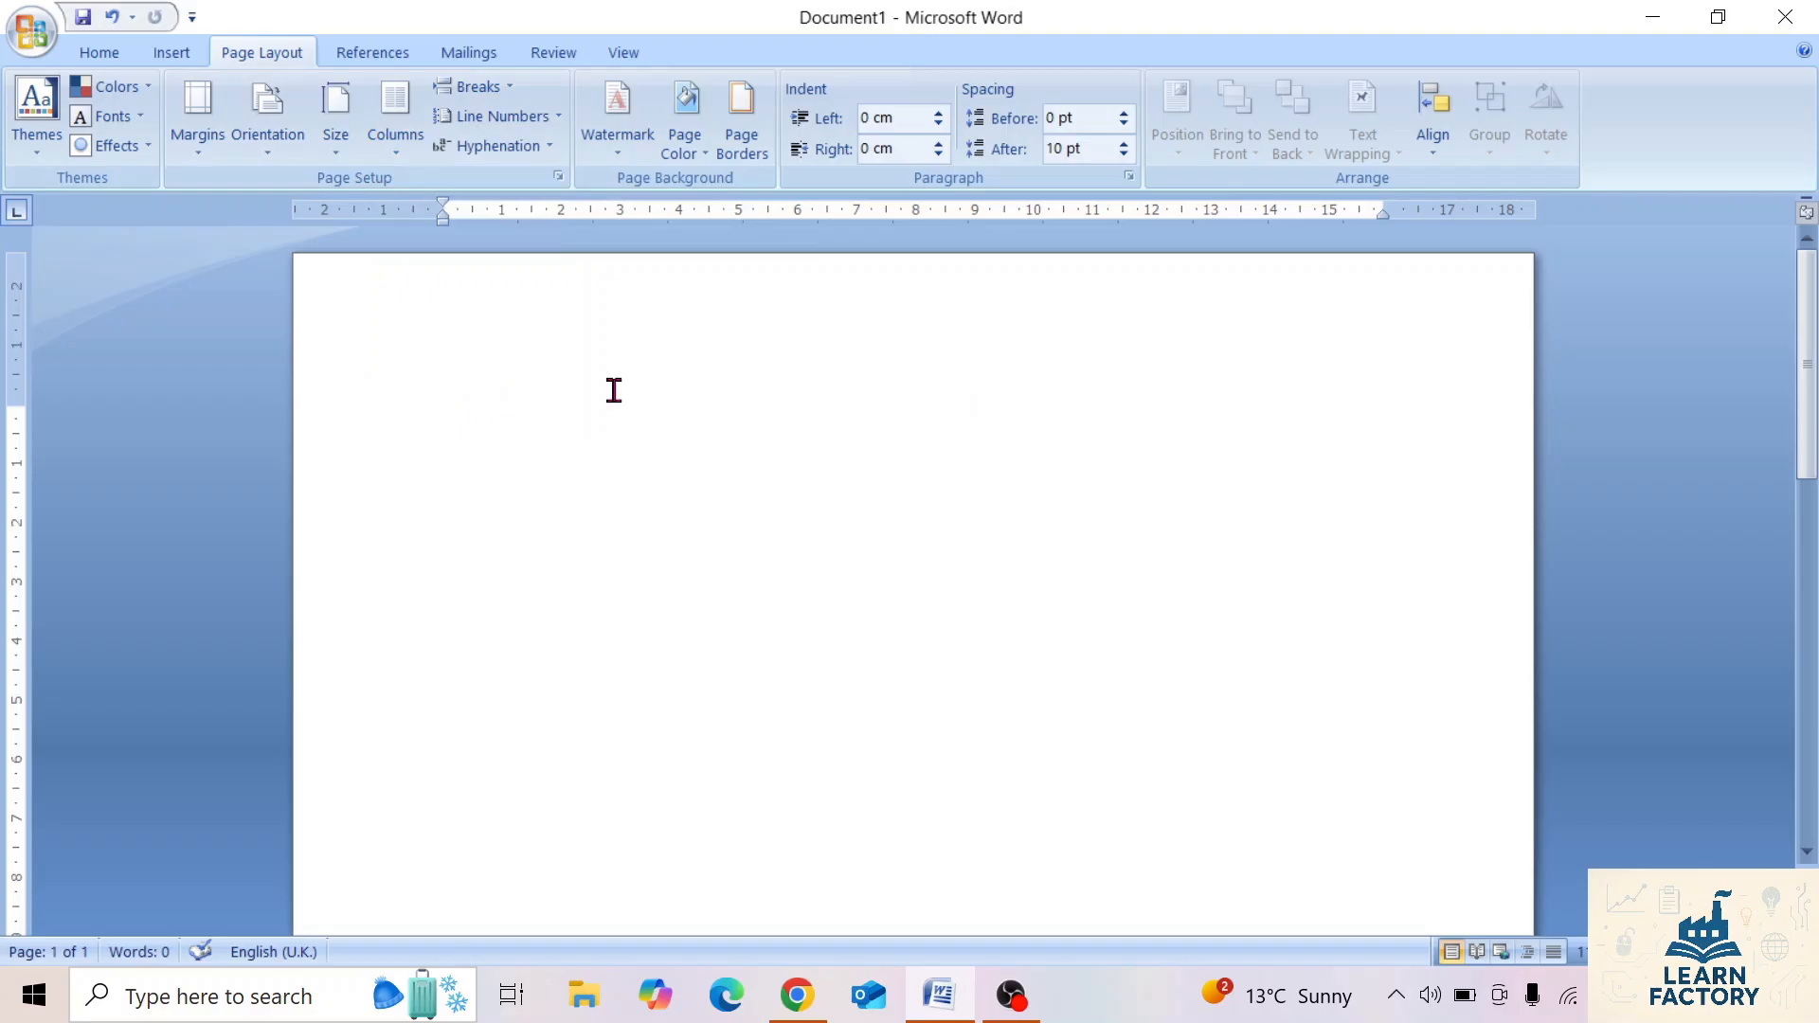
click(404, 143)
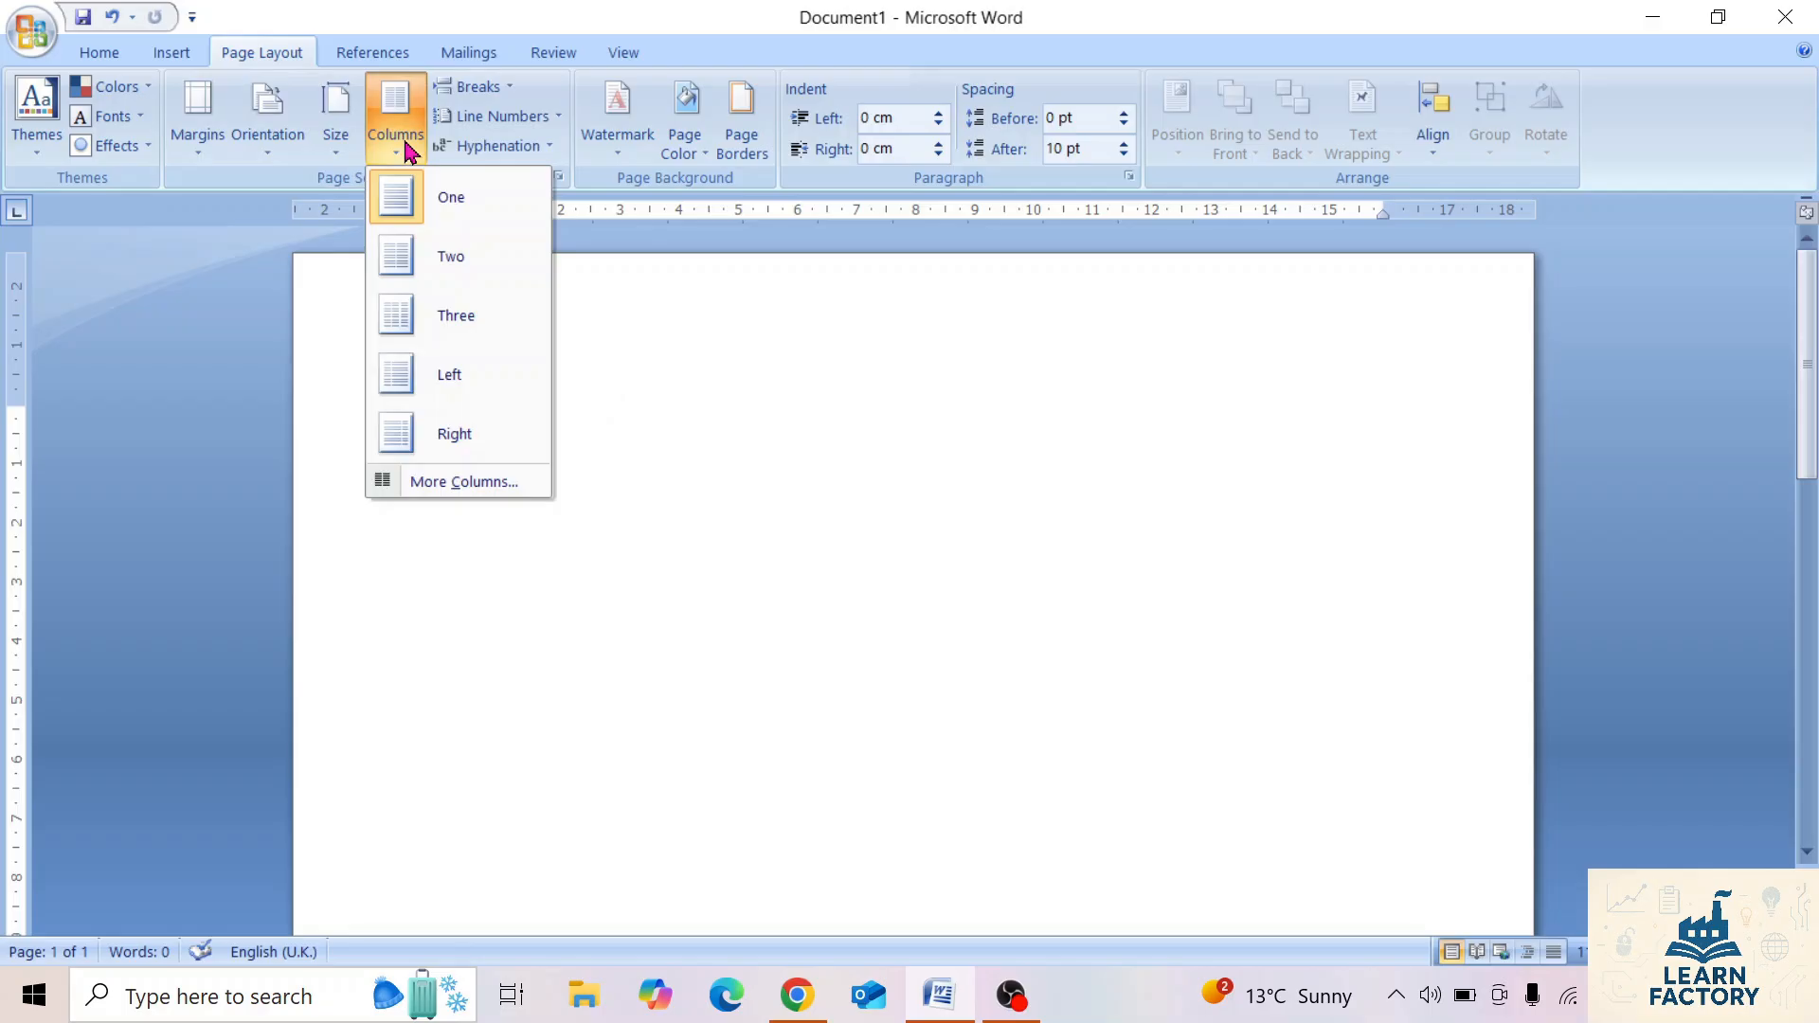
click(461, 274)
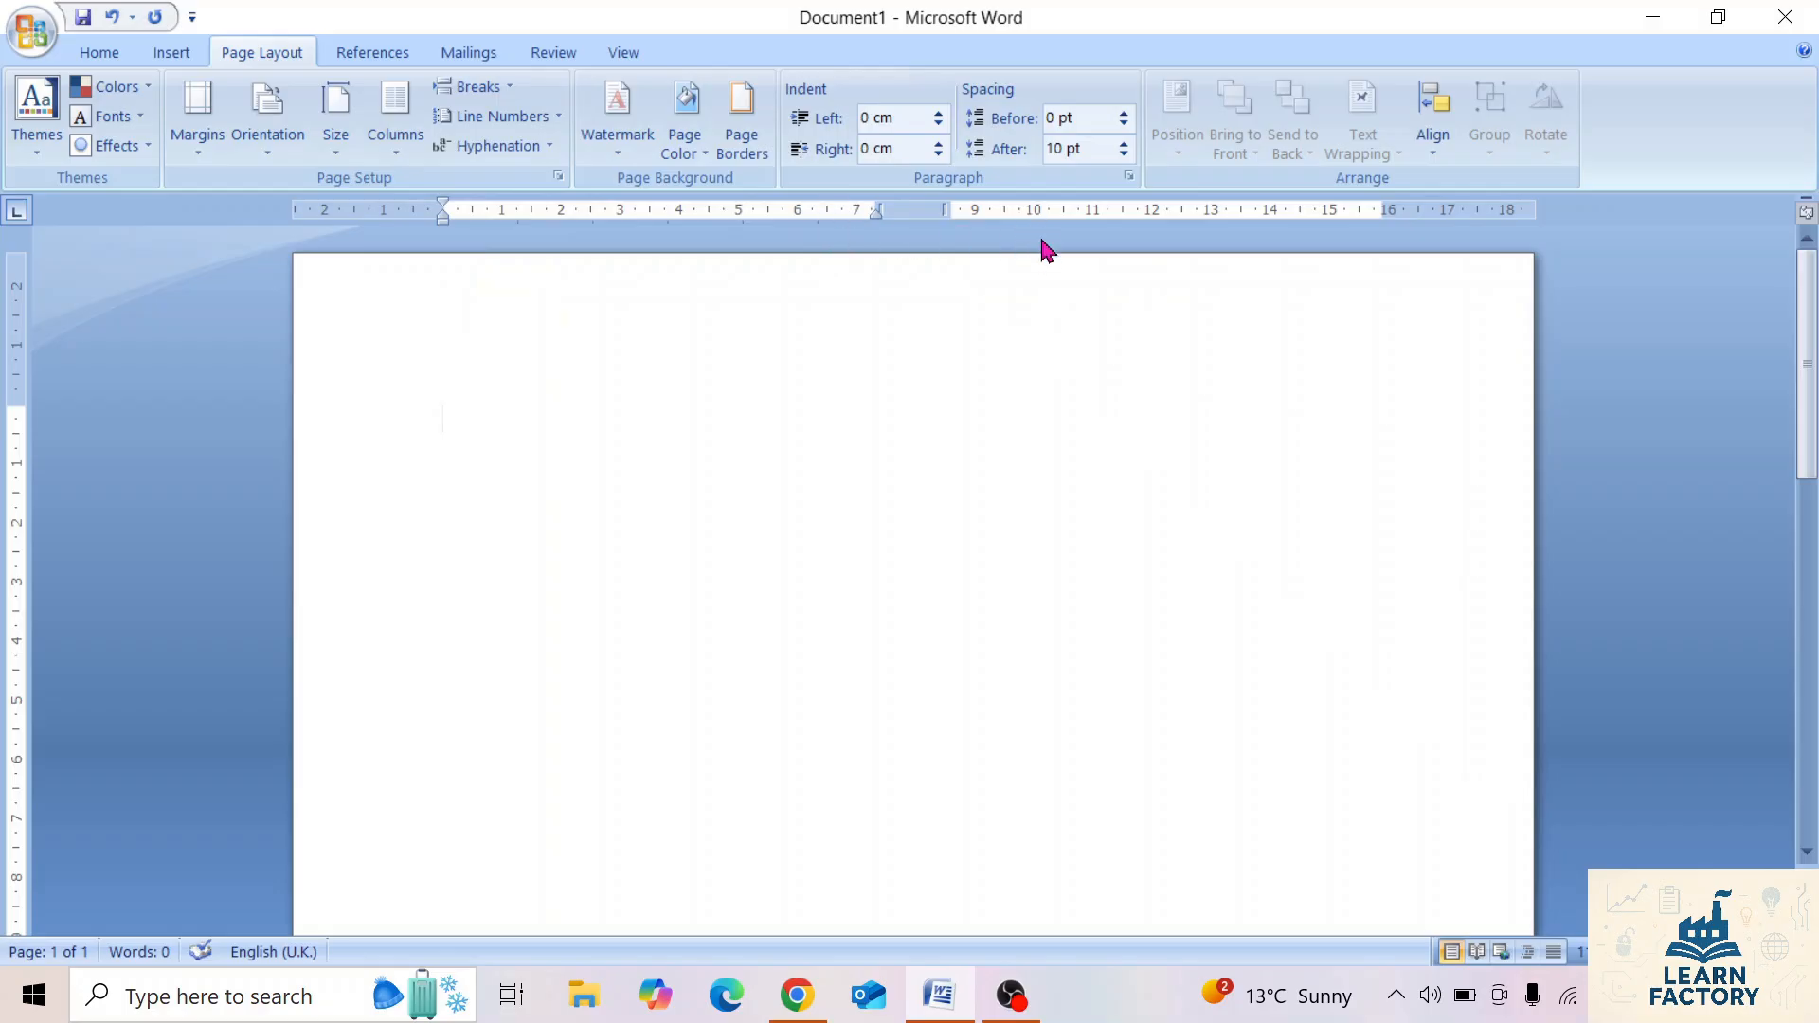
click(400, 135)
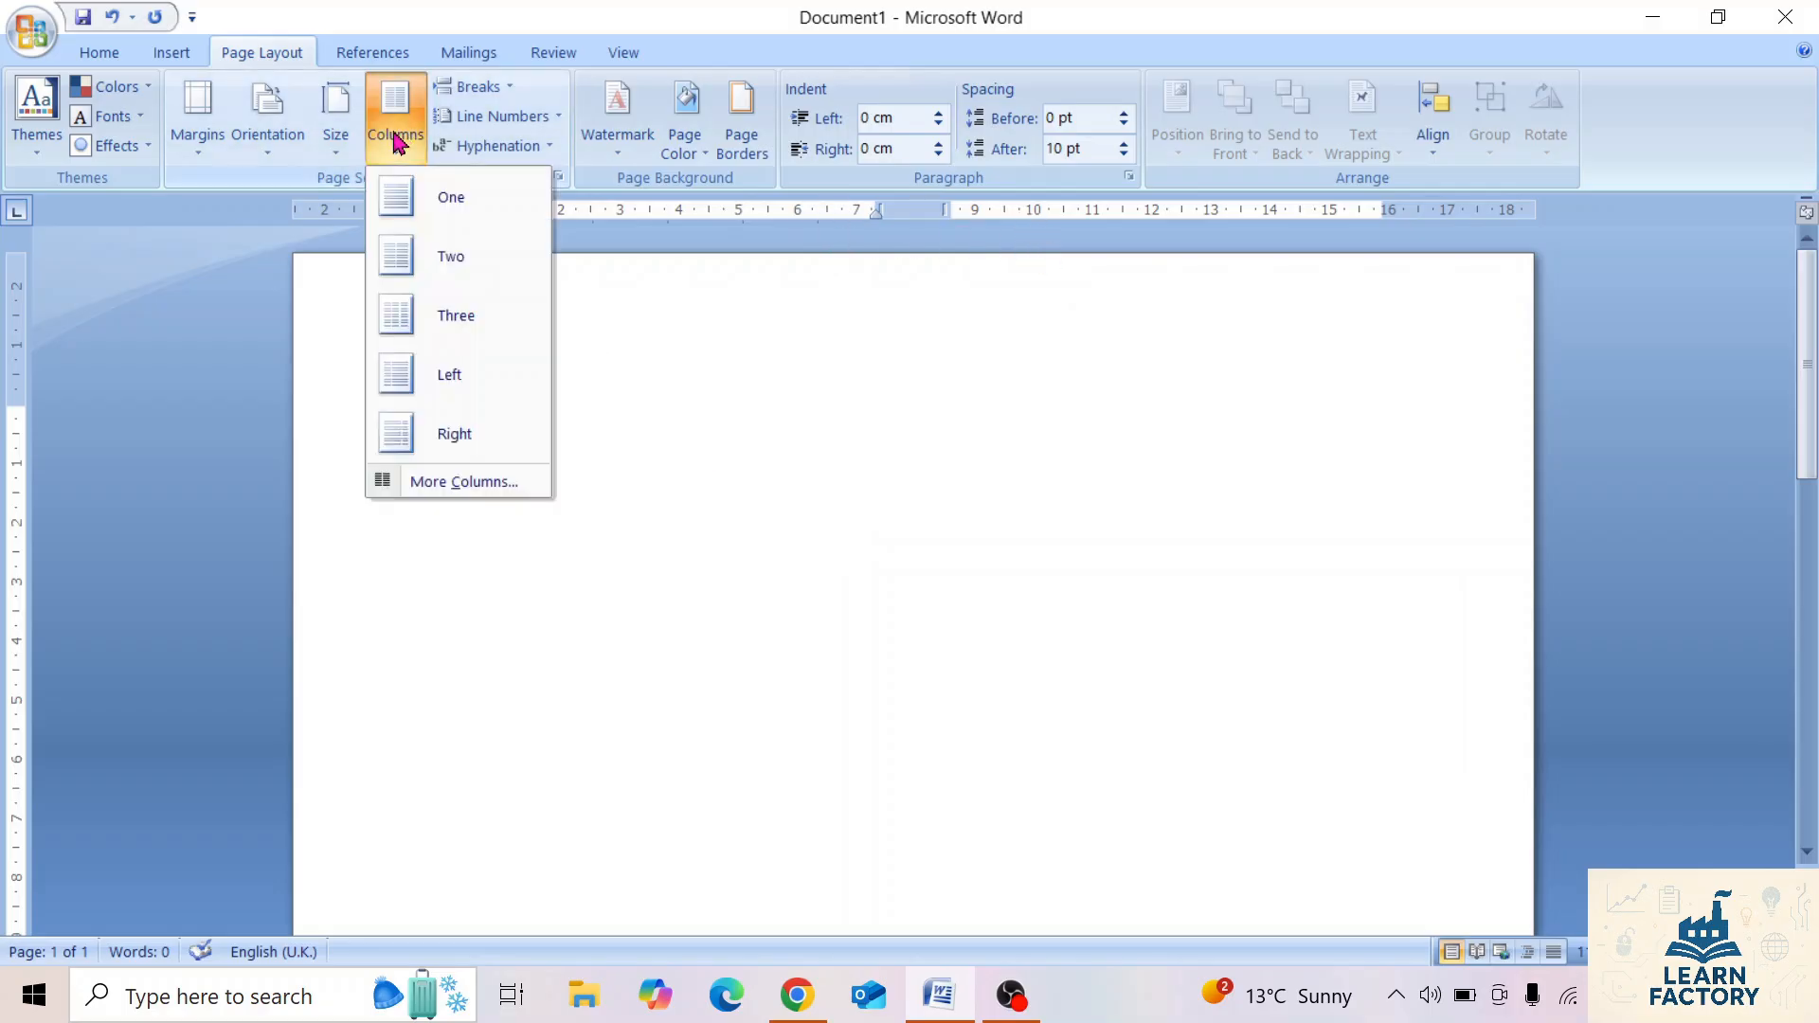
click(429, 195)
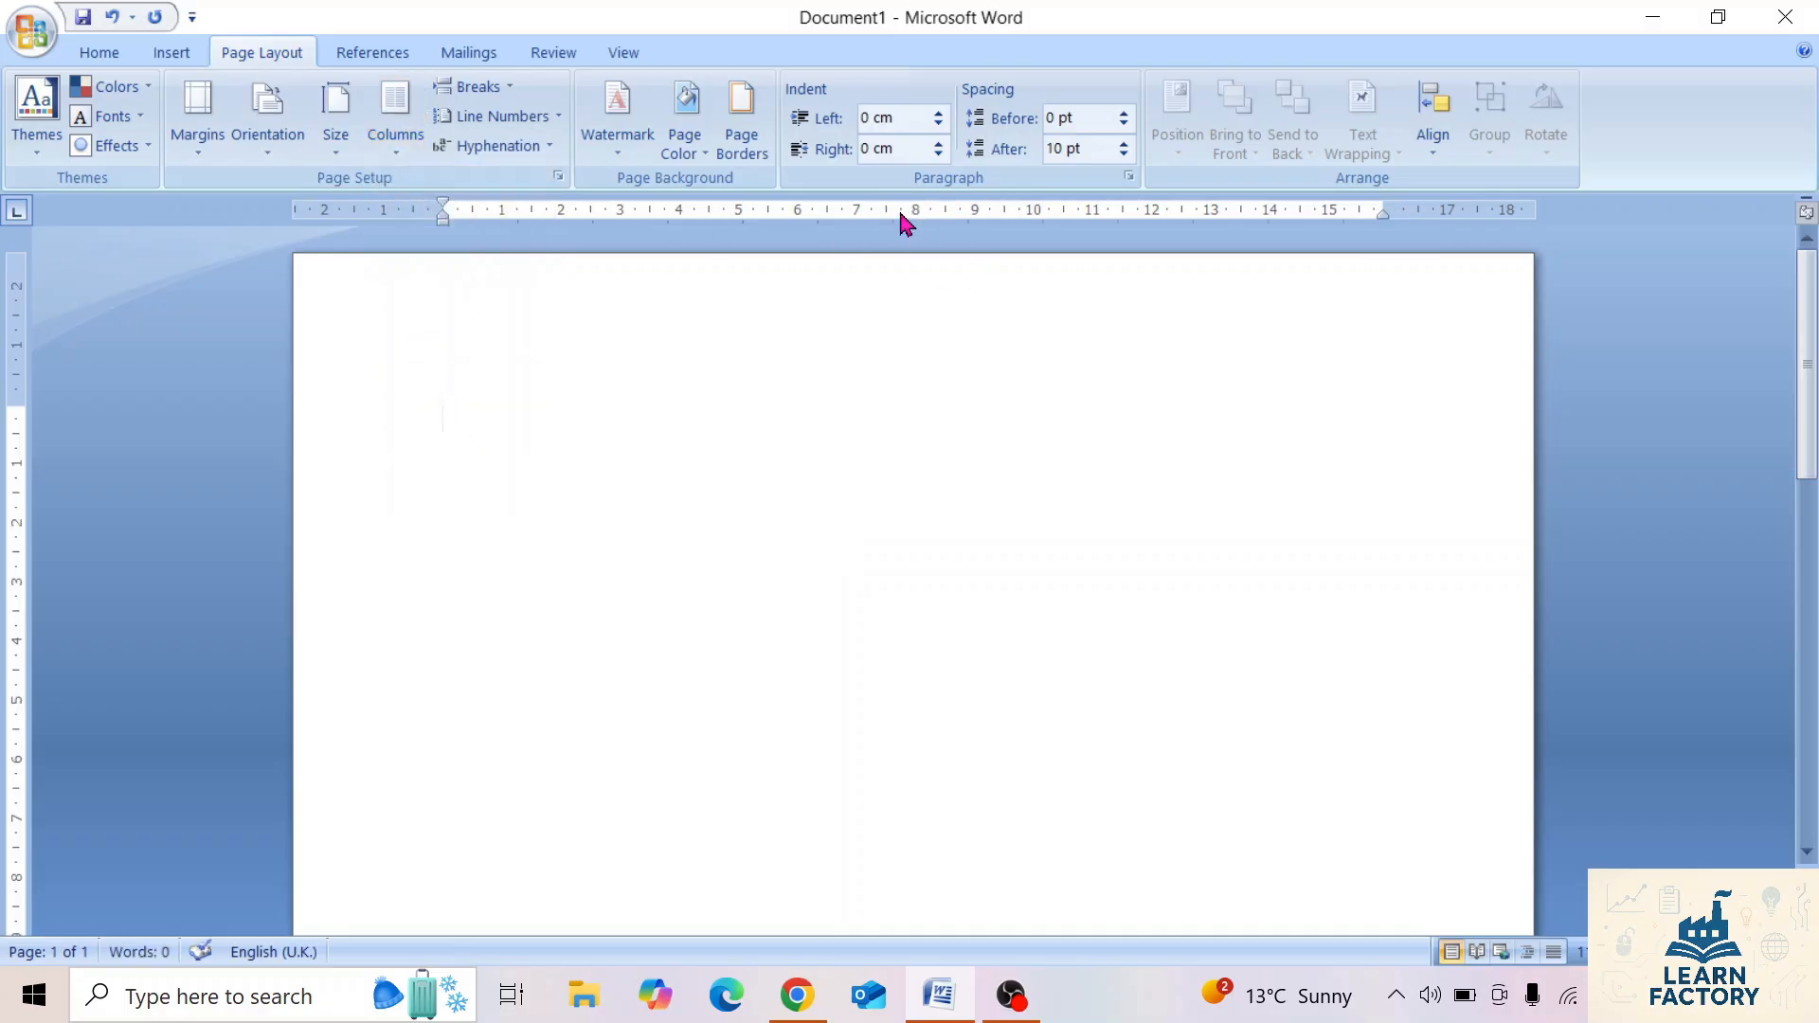
Set the page layout to three columns and enter a line or two of sample text in the first column.
click(404, 140)
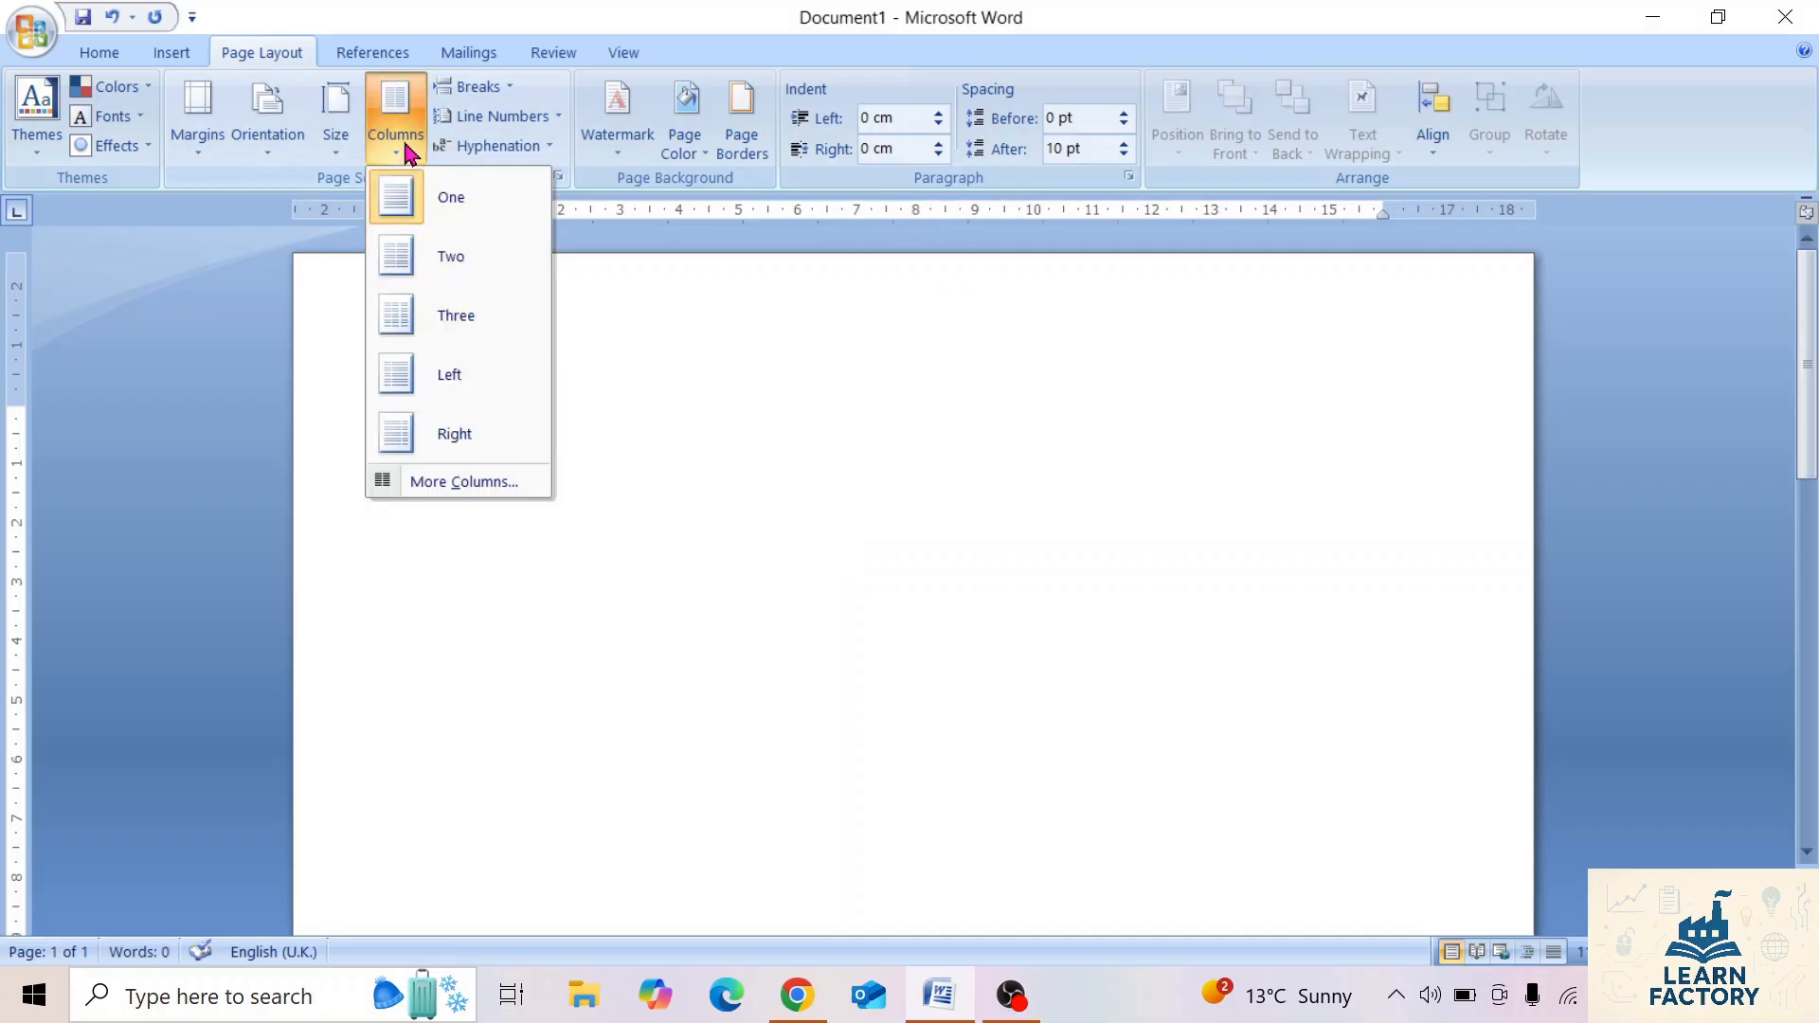
click(443, 322)
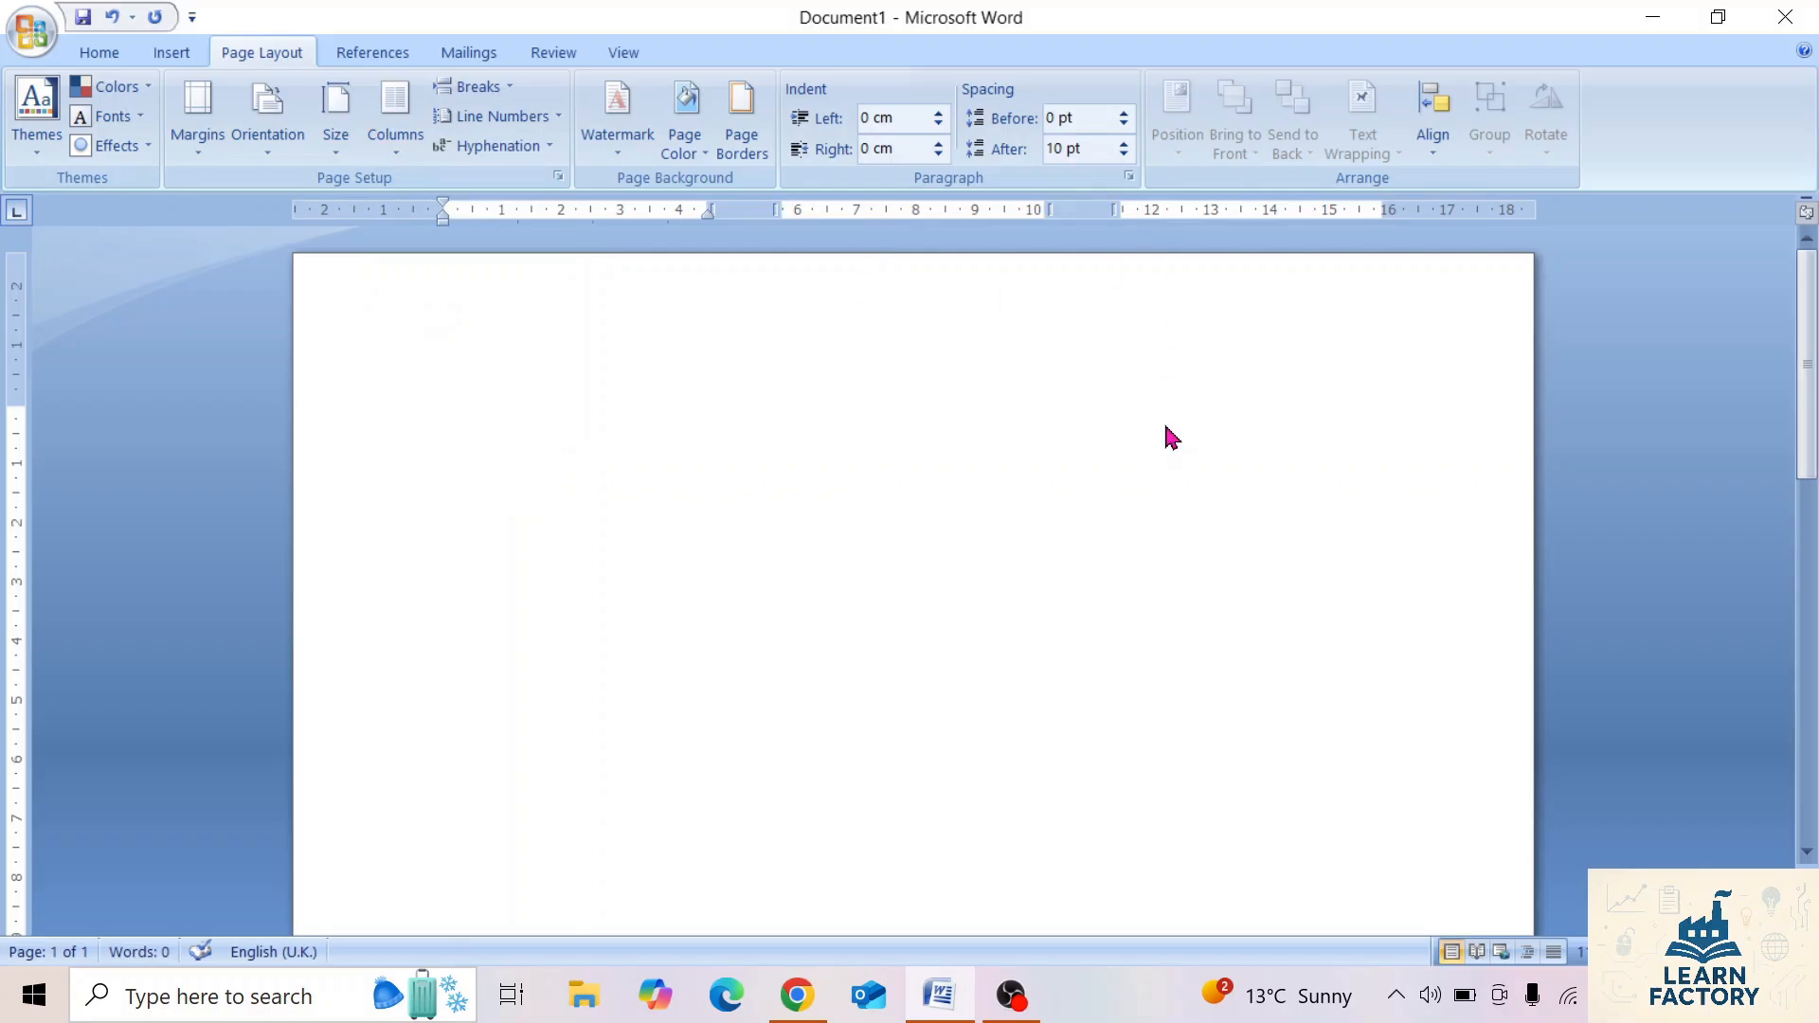
text(kjlkj lkjlkj jlk)
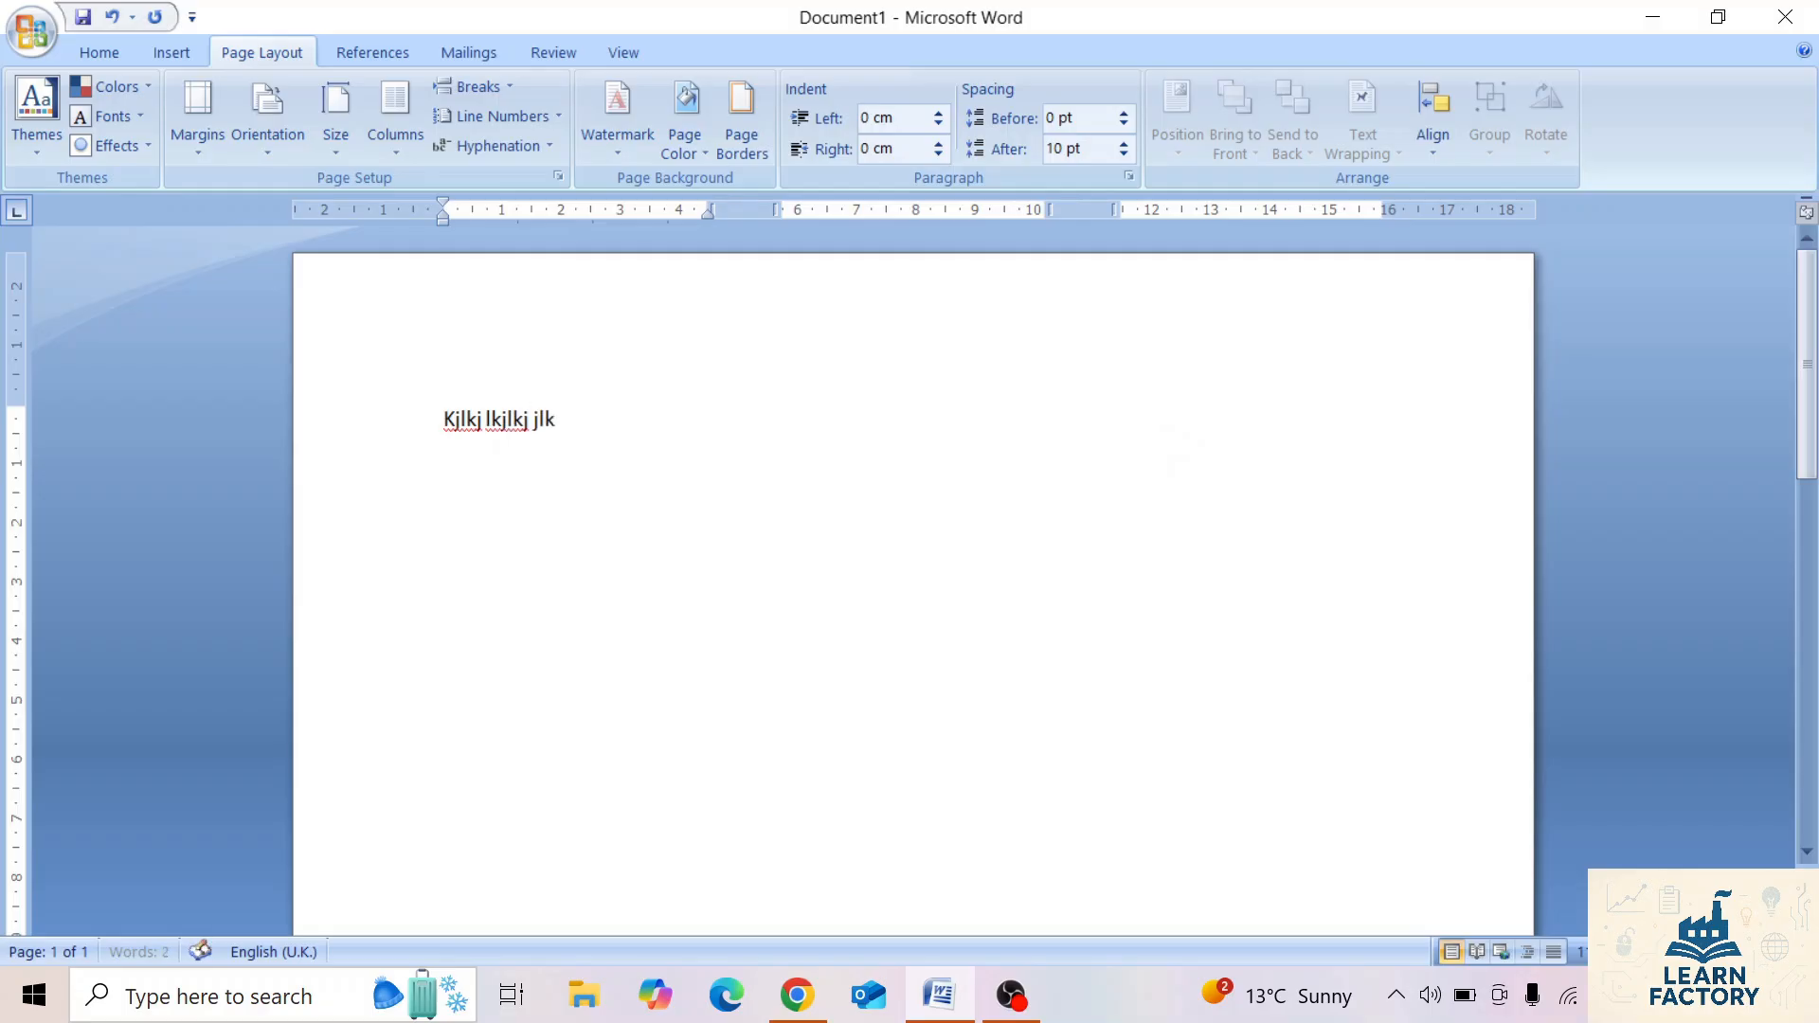
text( lkjkl kjlk lkj lkj)
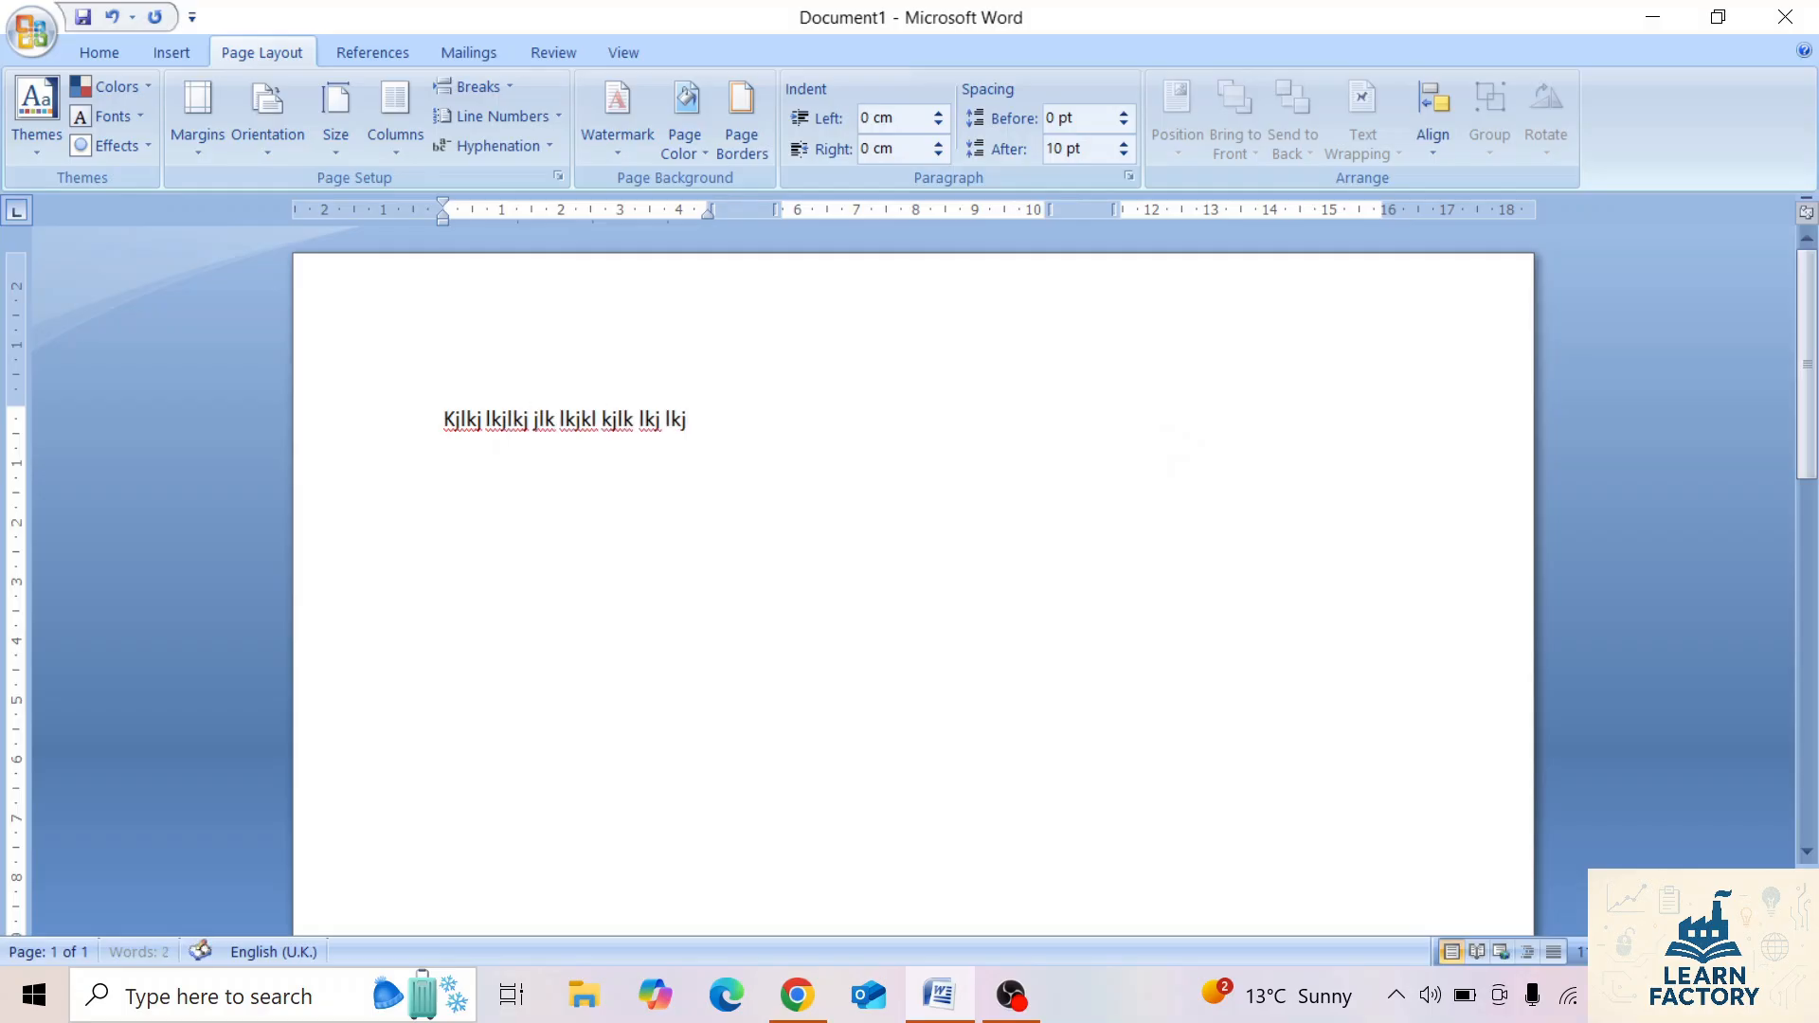
text( ljlkj)
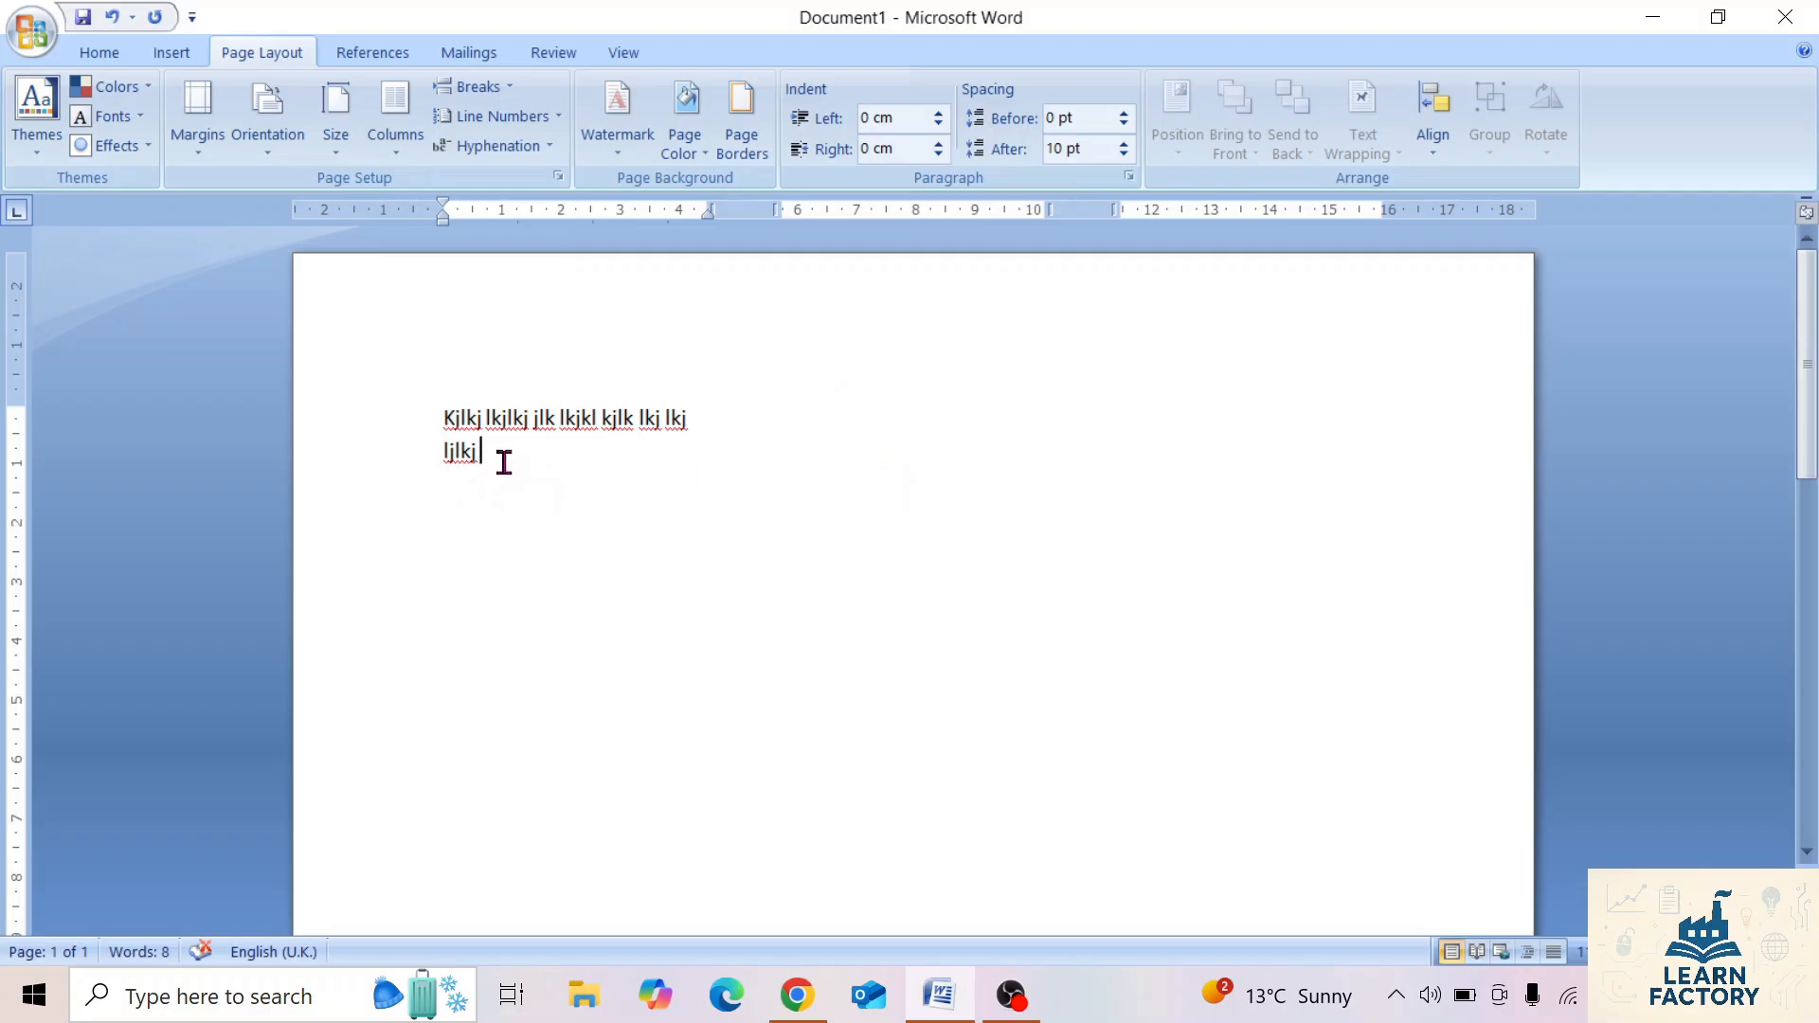
Insert column breaks after the first and second columns' text, filling the second column with three short lines of sample text.
click(471, 86)
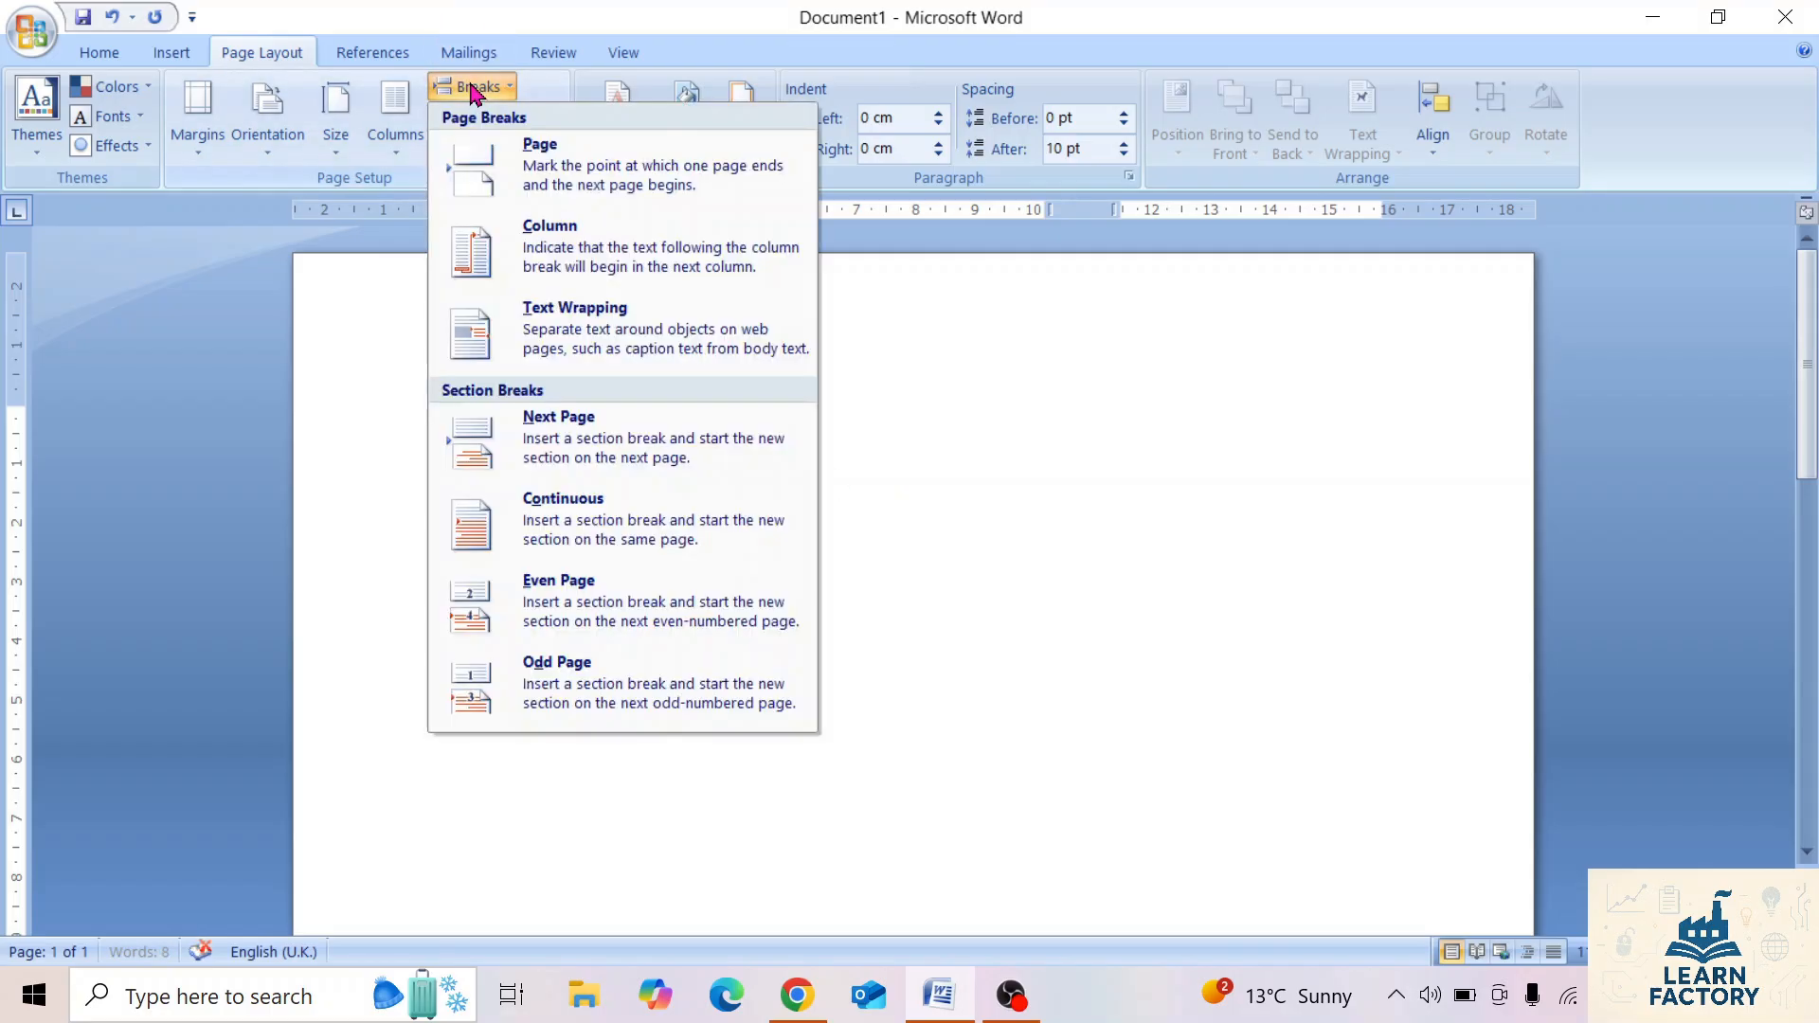
click(577, 257)
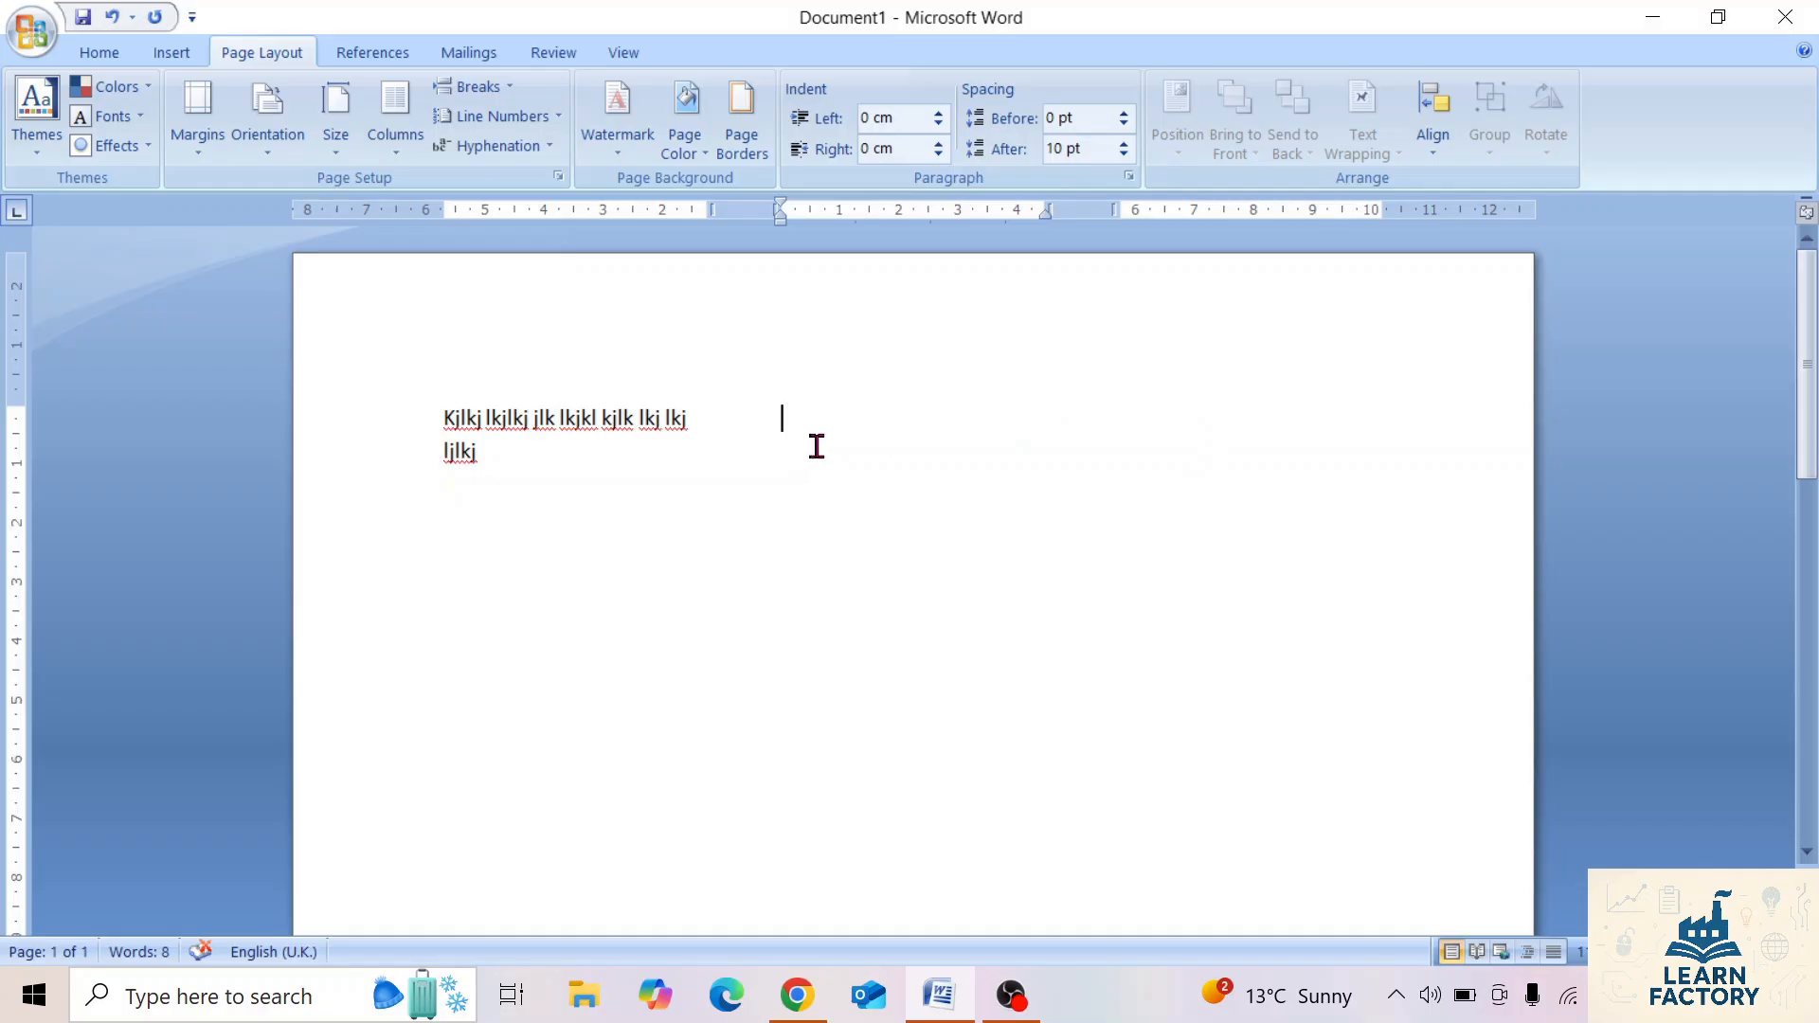
text(kjlkjkljkljkj)
key(Return)
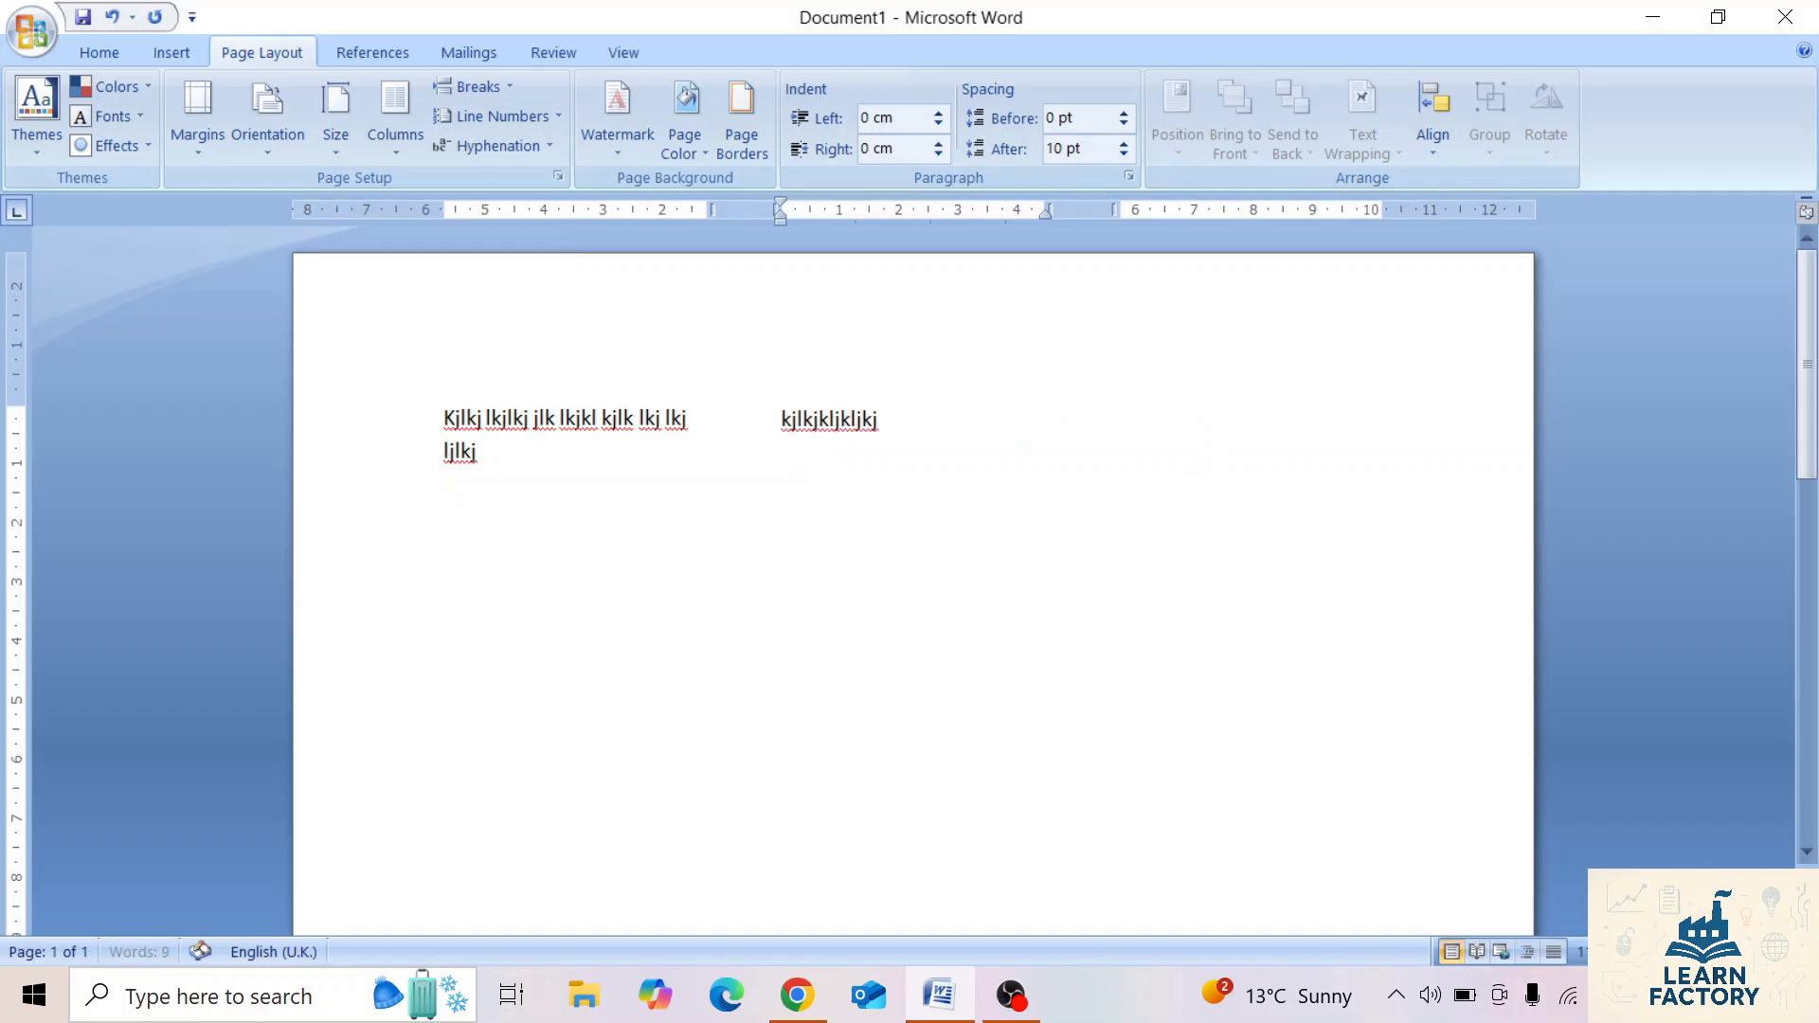
text(kjklj)
key(Return)
text(kjlk)
key(Return)
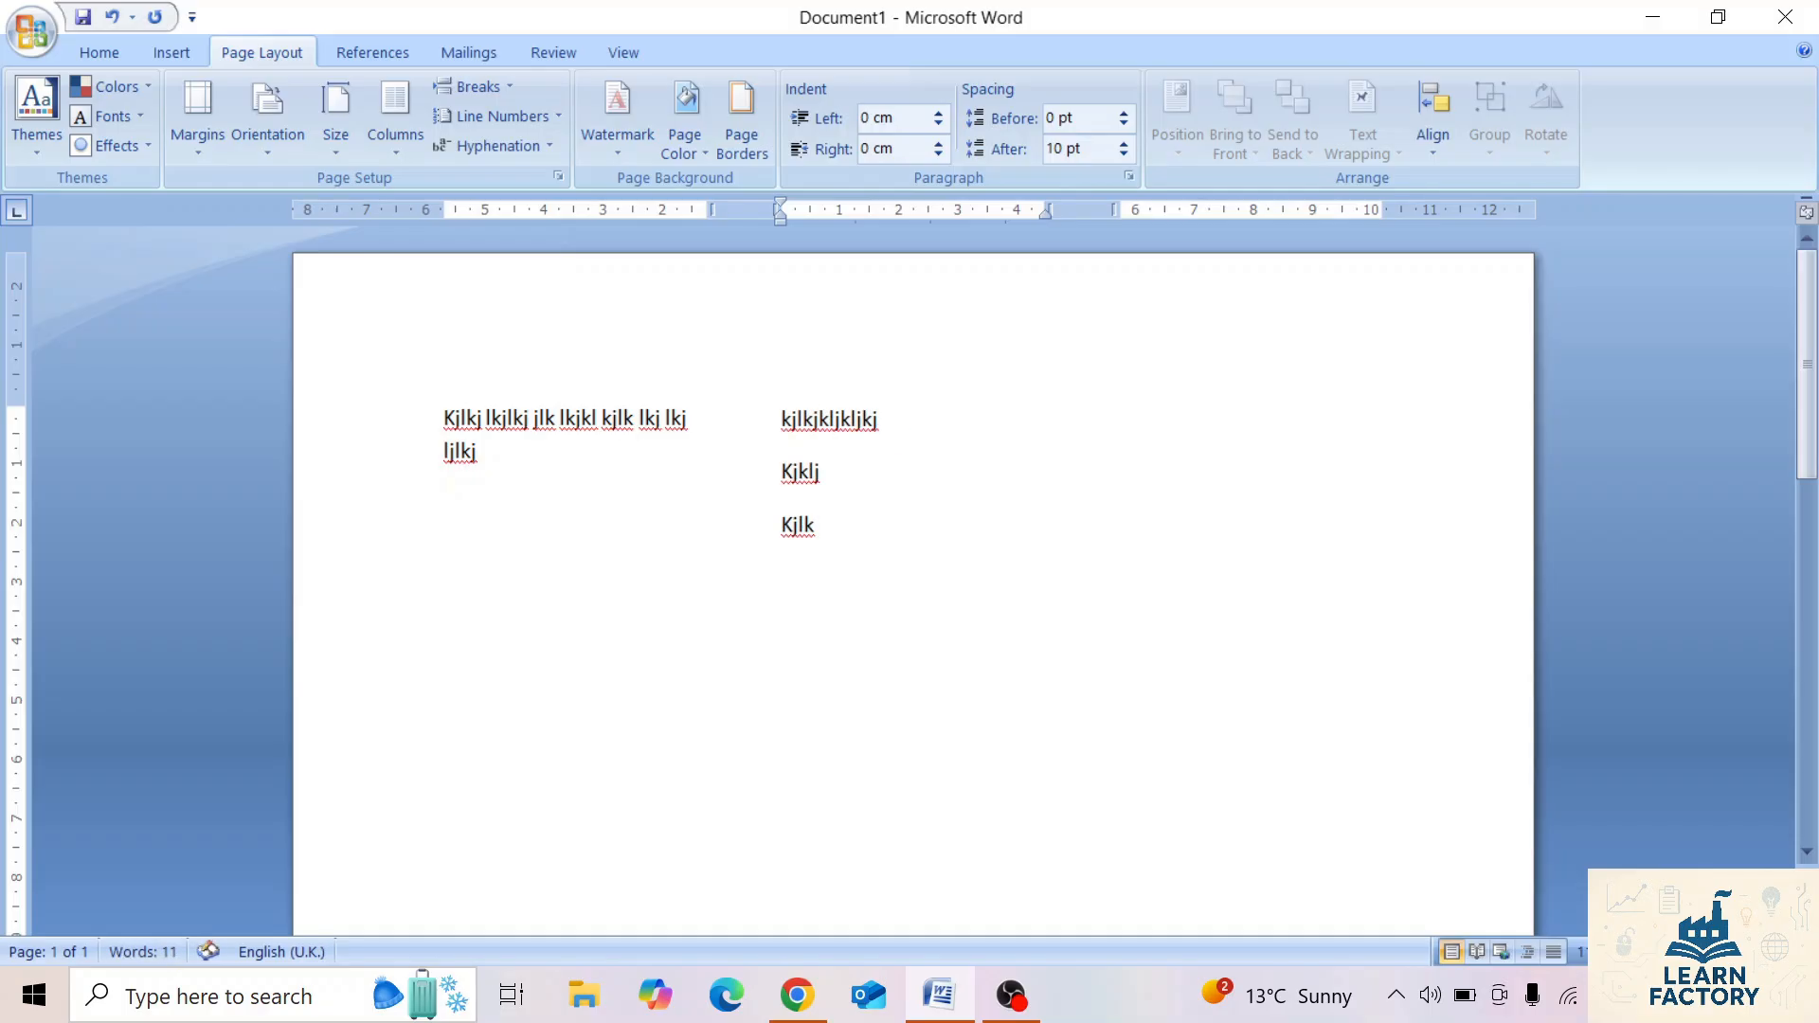
click(483, 90)
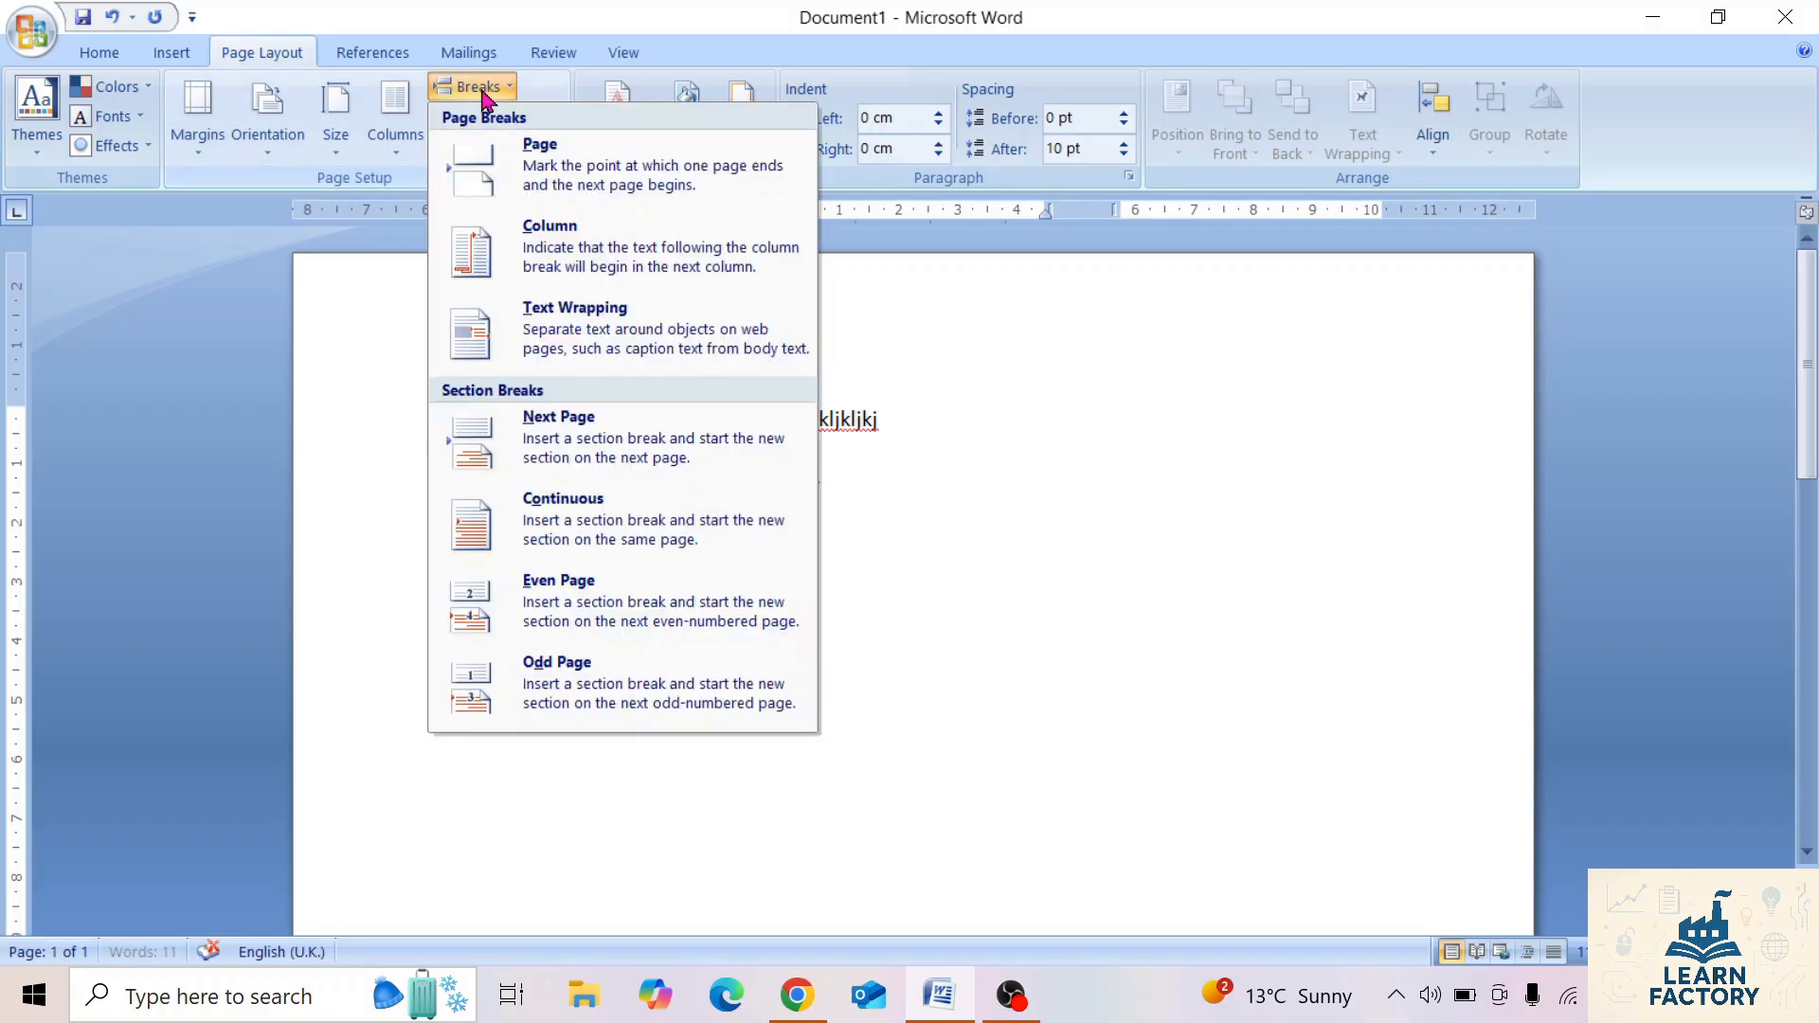
click(573, 247)
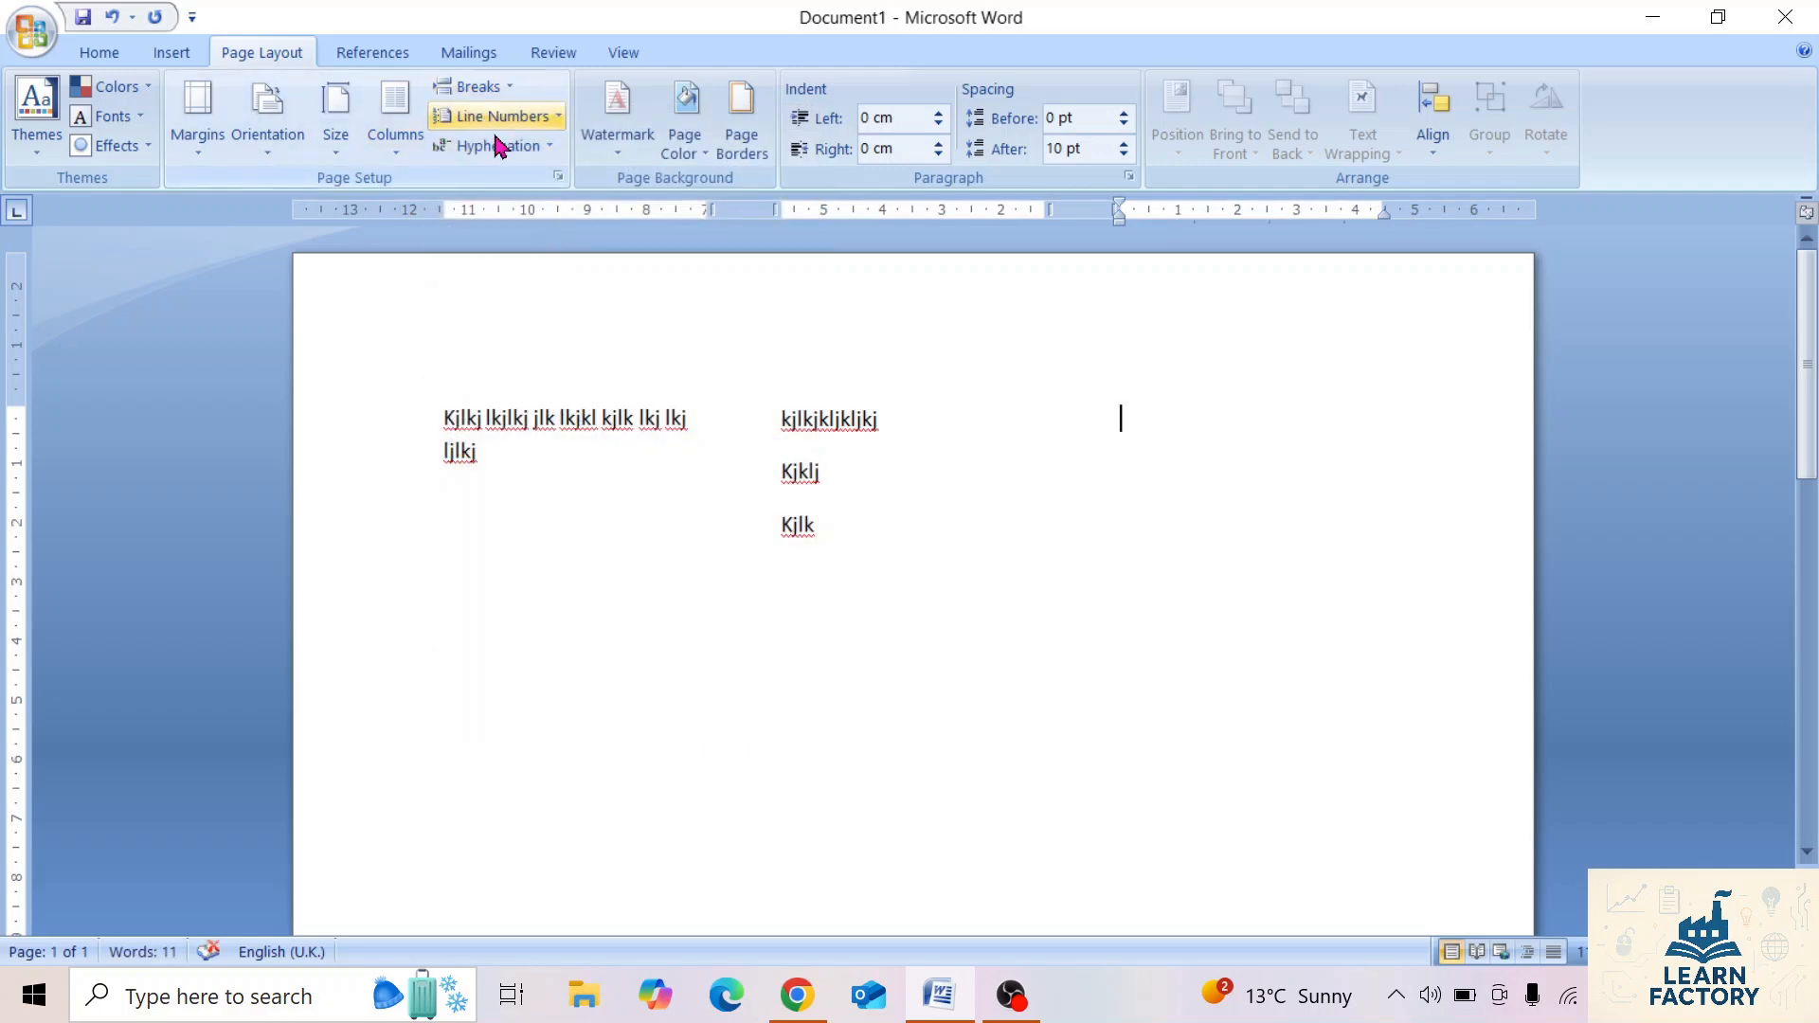
In the detailed column settings, try eight columns, and apply the Two preset with a line between to the whole document.
click(404, 144)
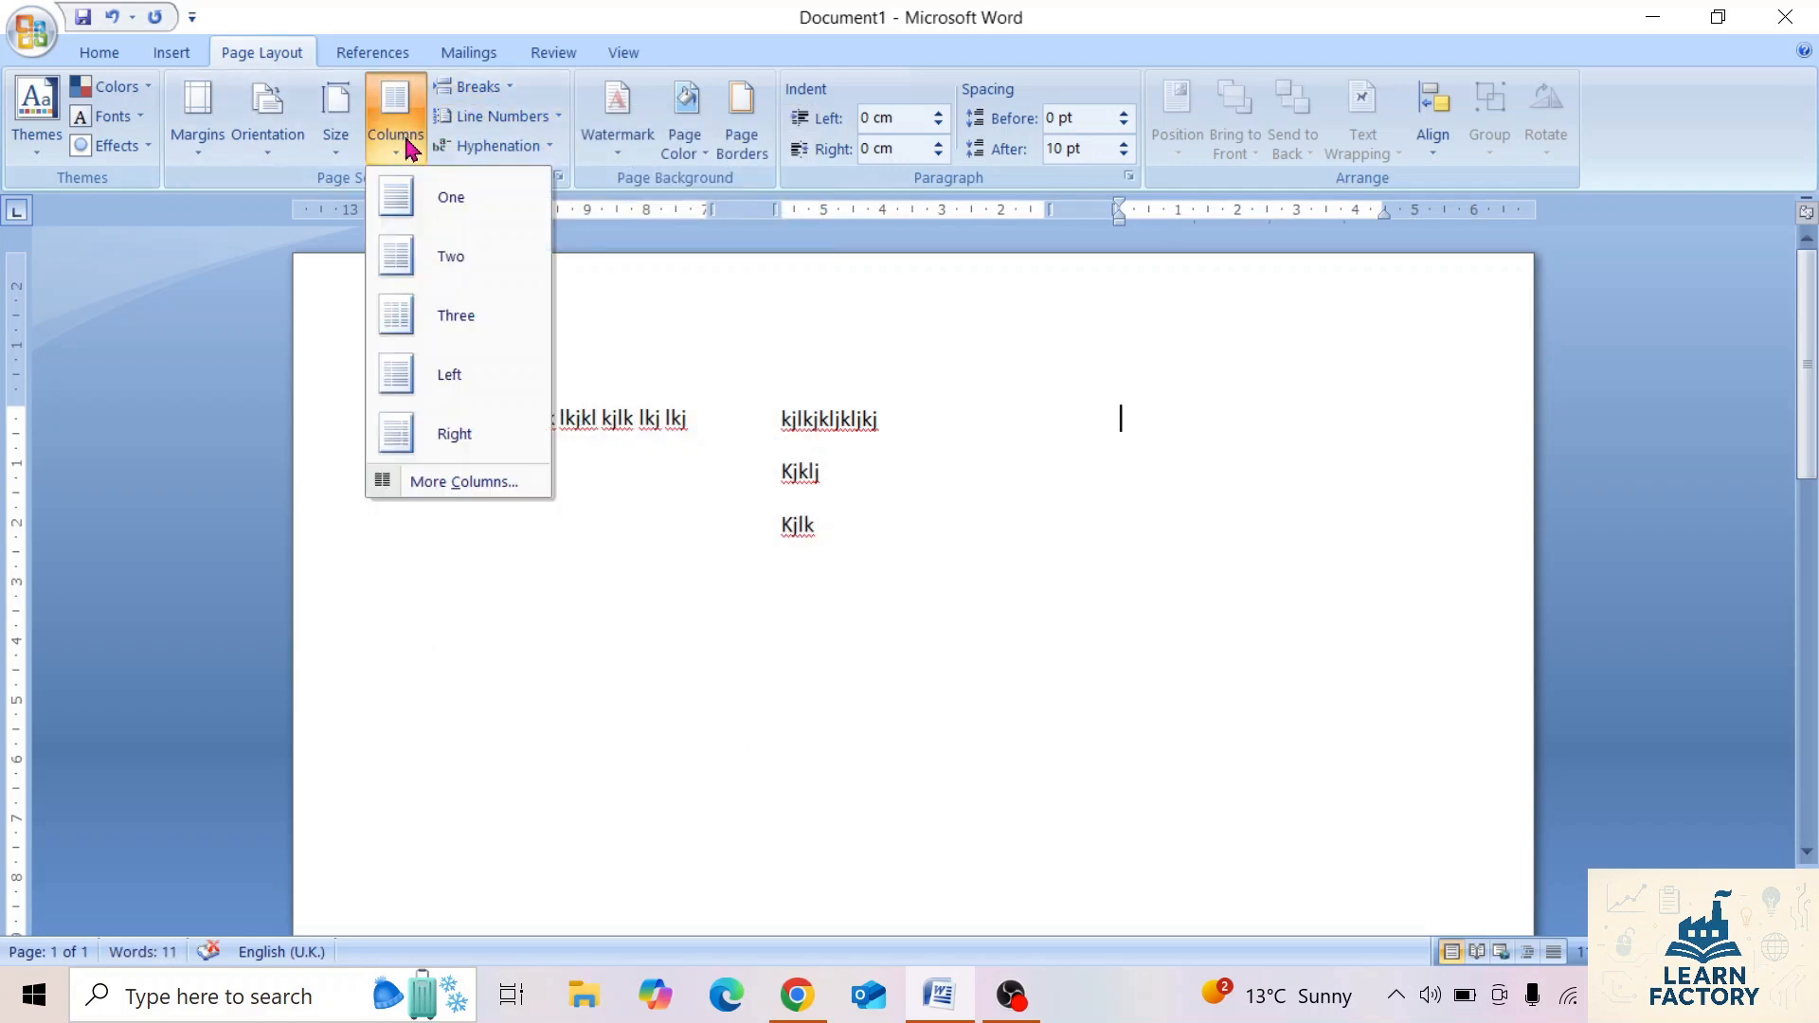
click(459, 483)
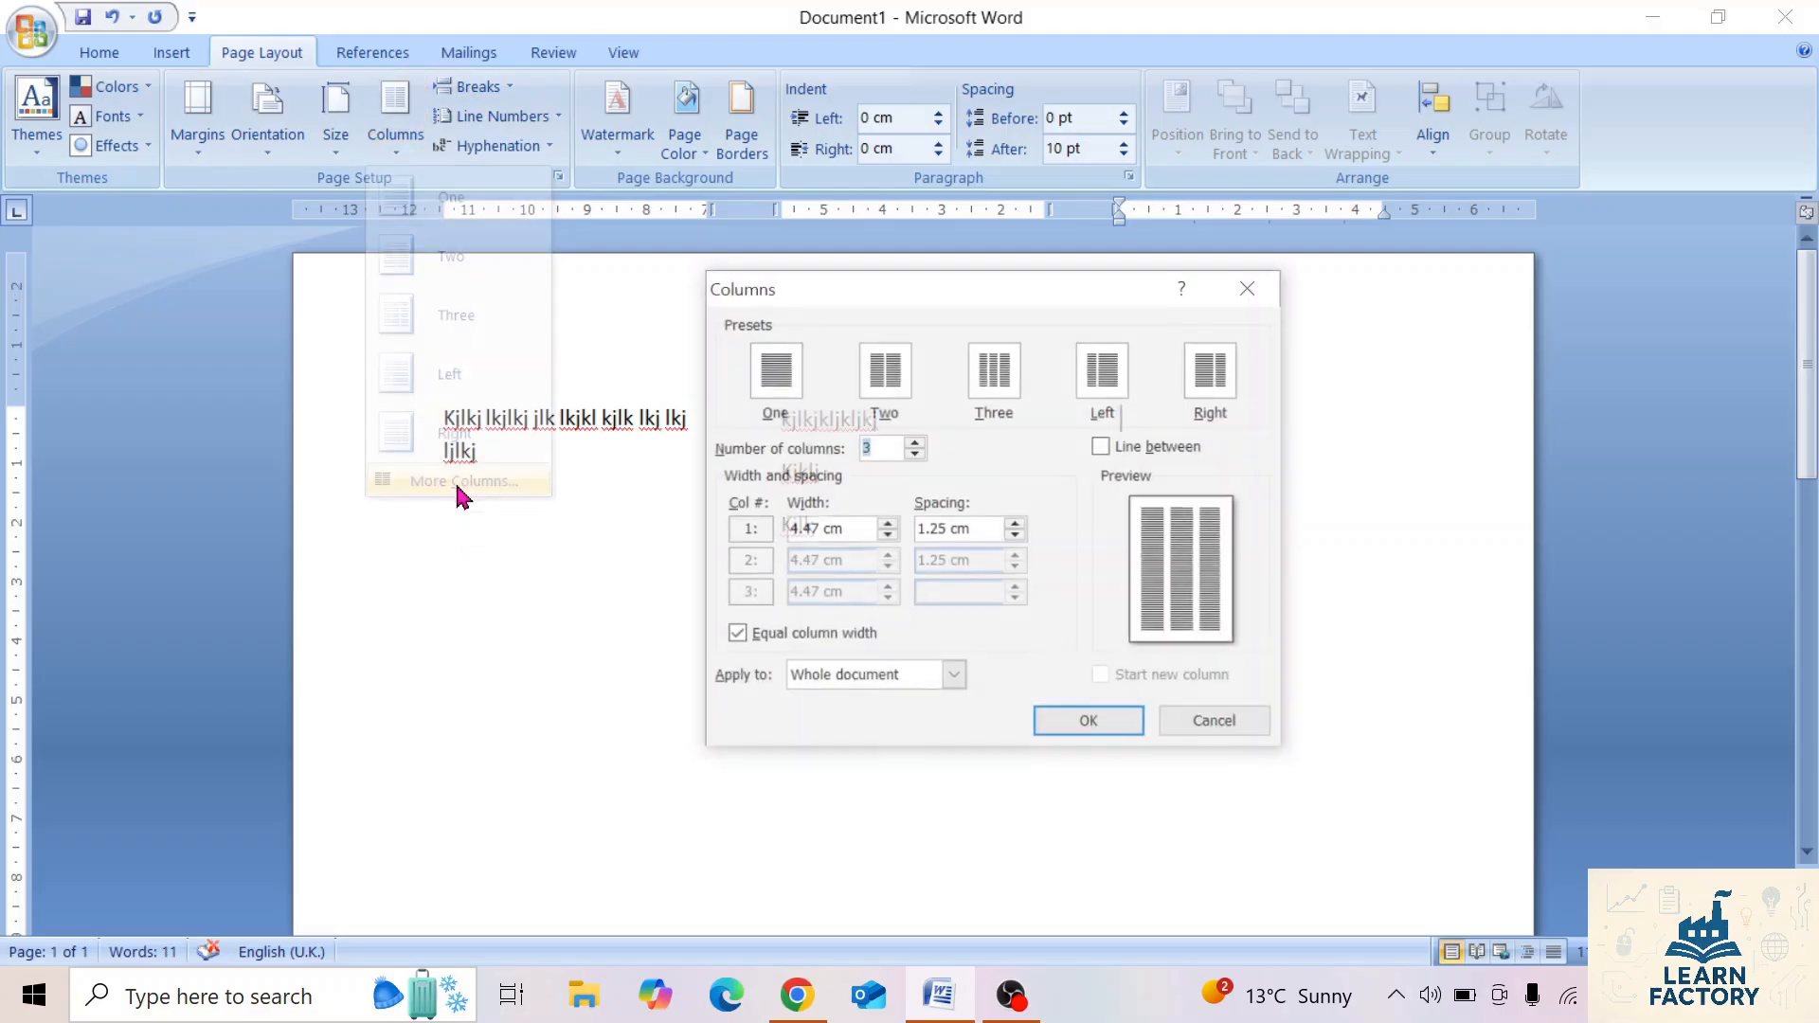
click(916, 441)
click(915, 442)
click(916, 441)
click(915, 441)
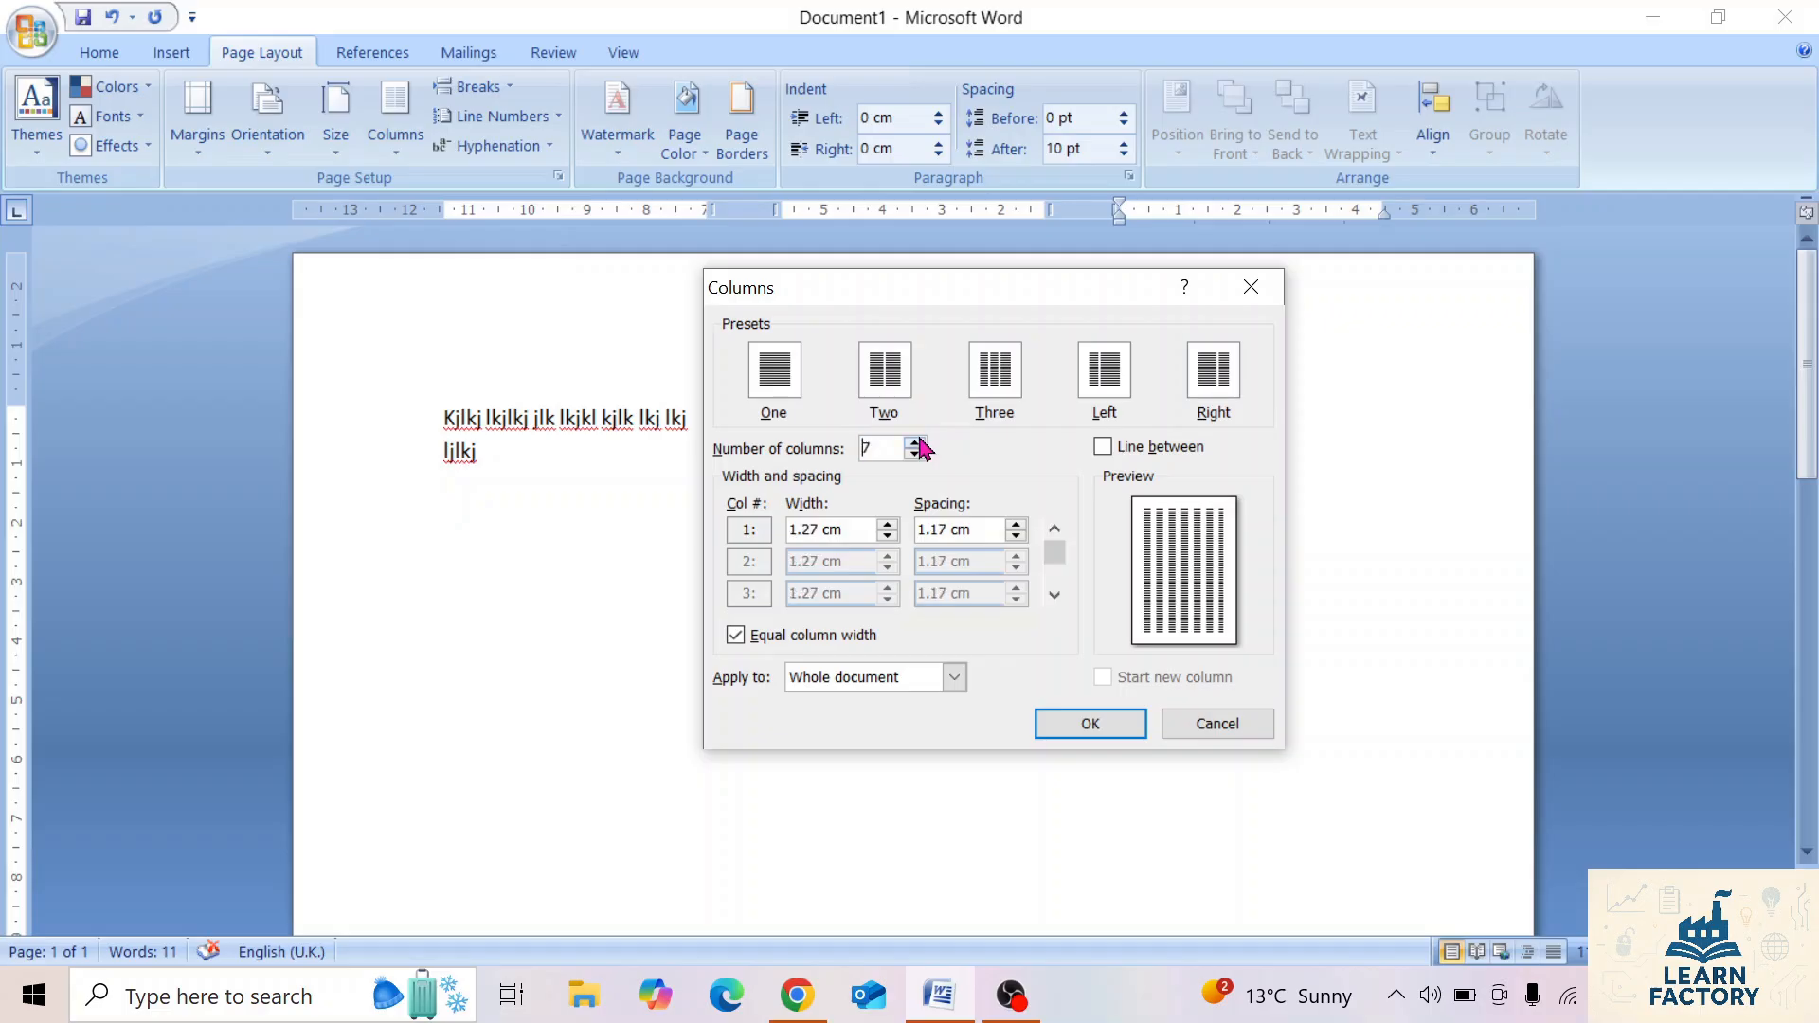
click(916, 442)
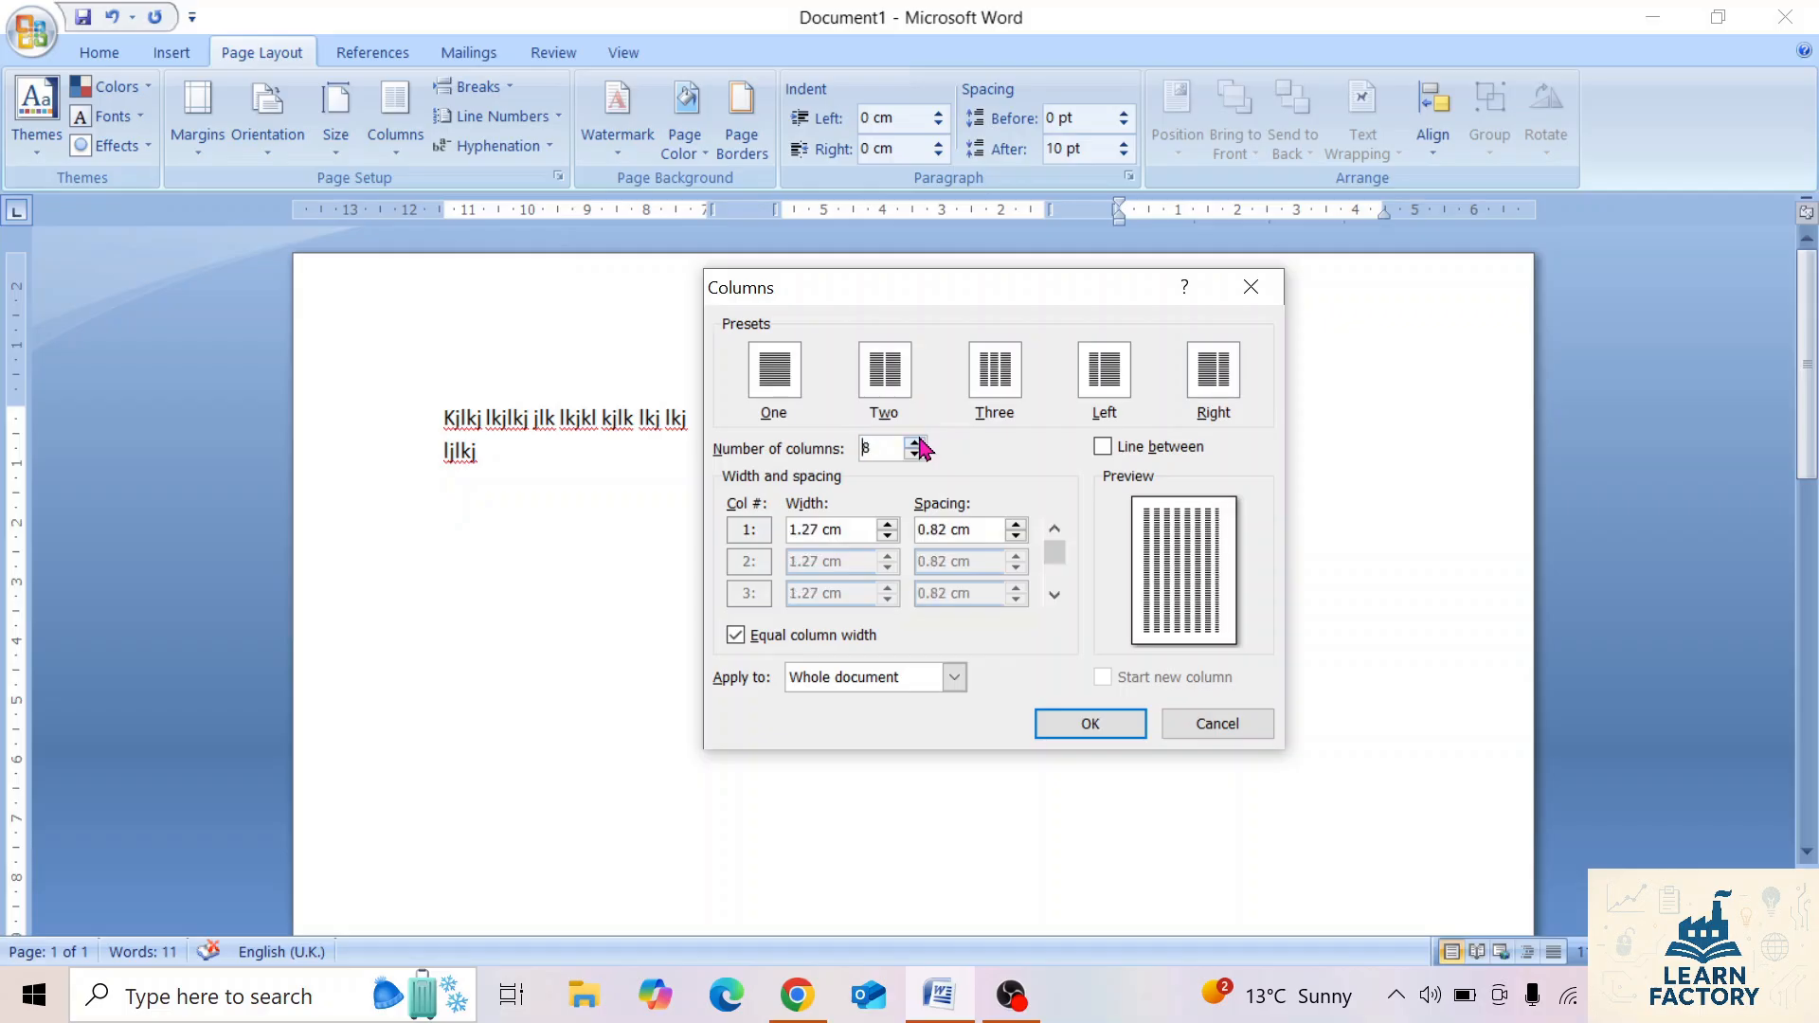
click(894, 379)
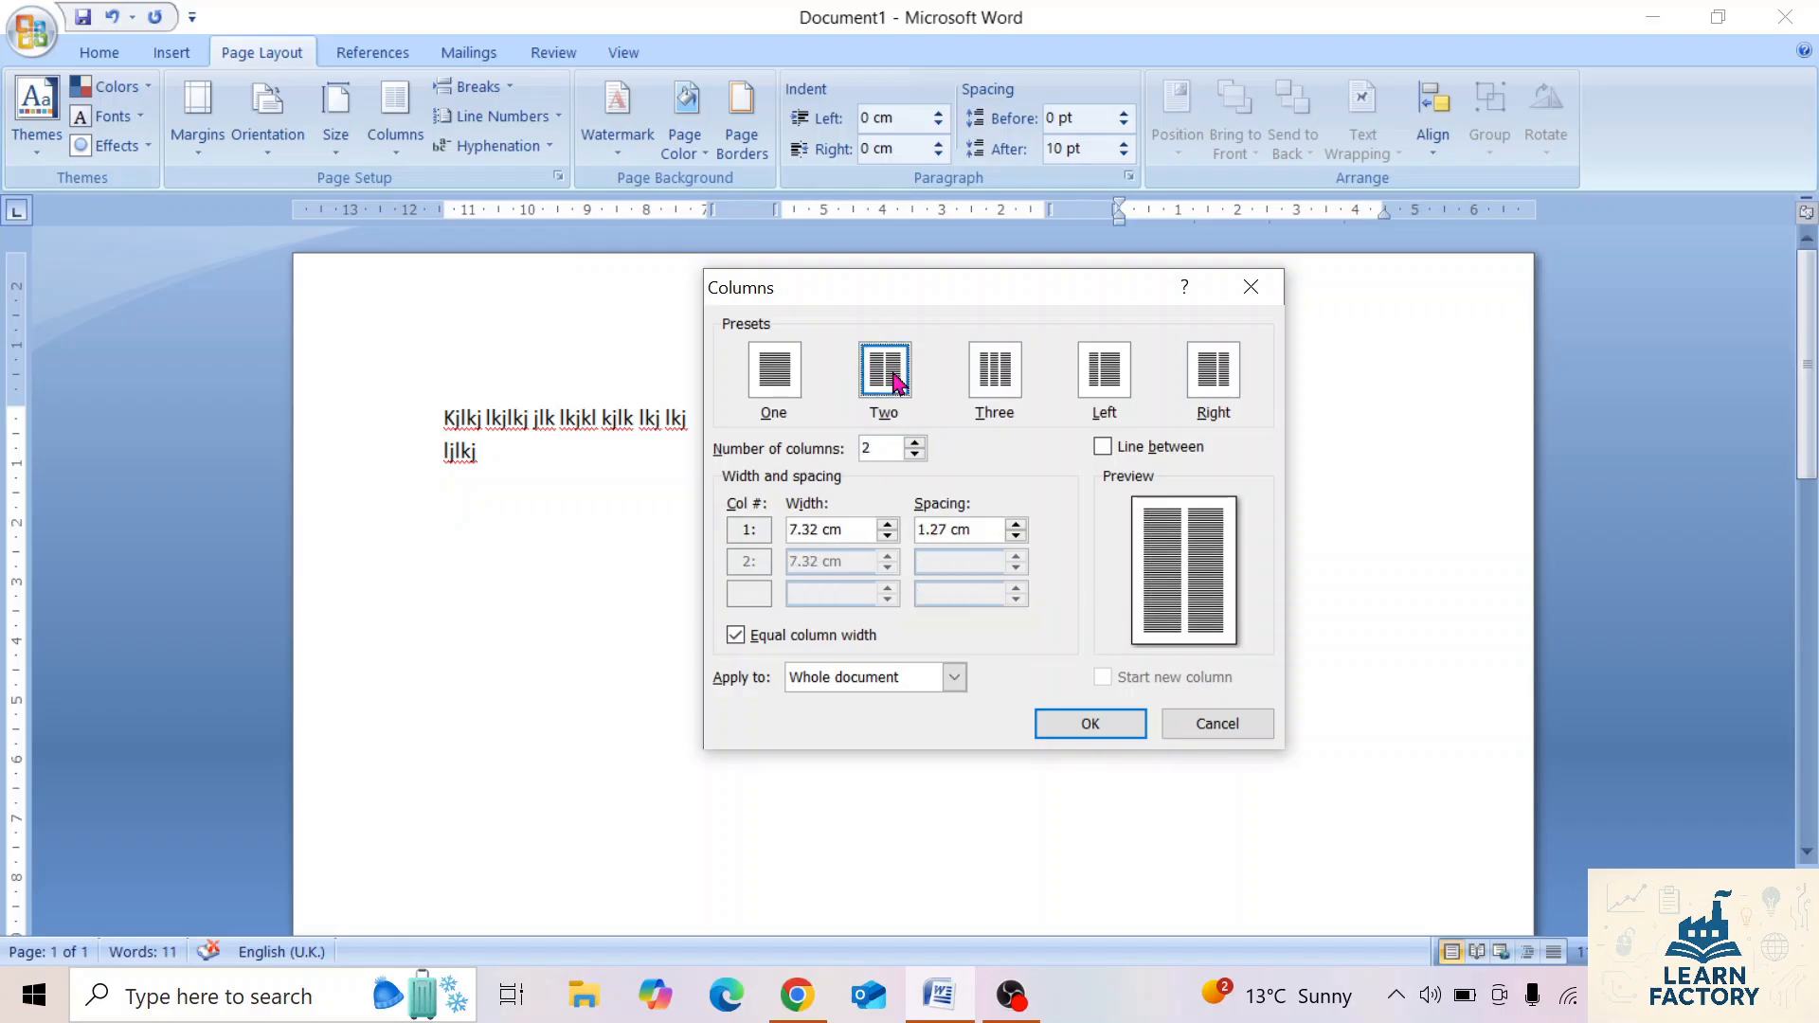
click(1105, 451)
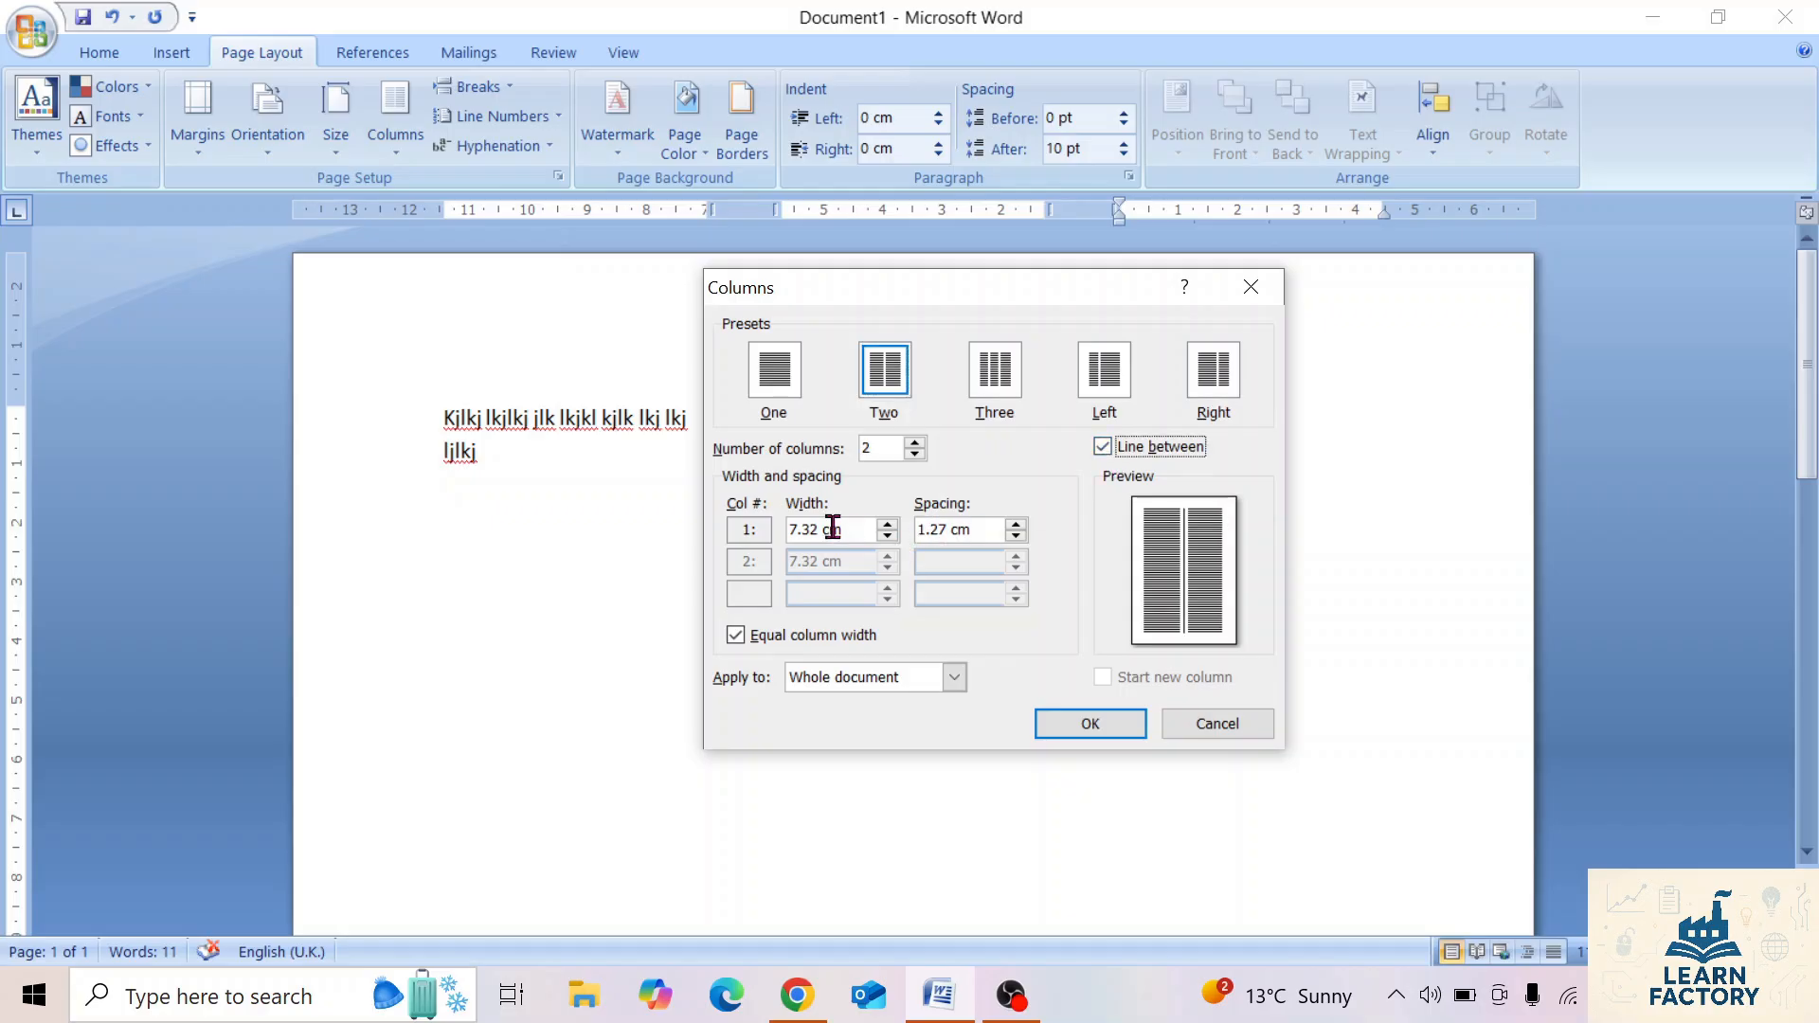
drag(849, 530, 760, 516)
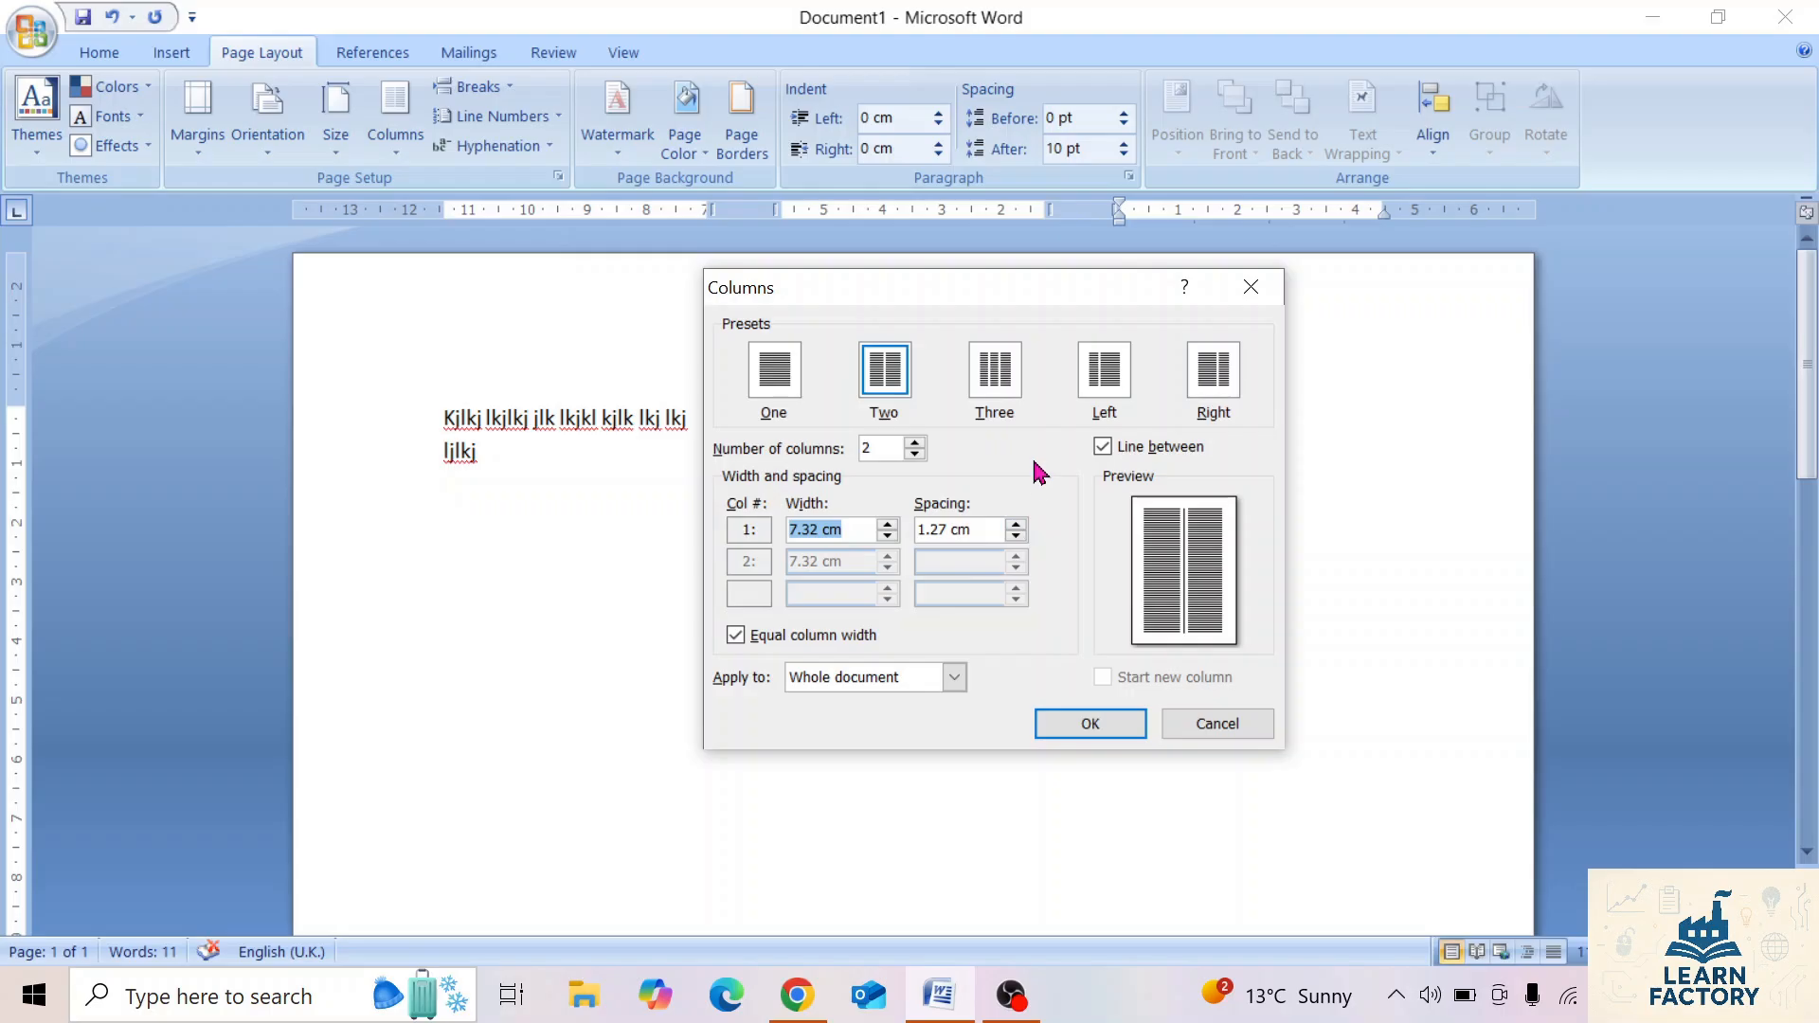
click(1104, 731)
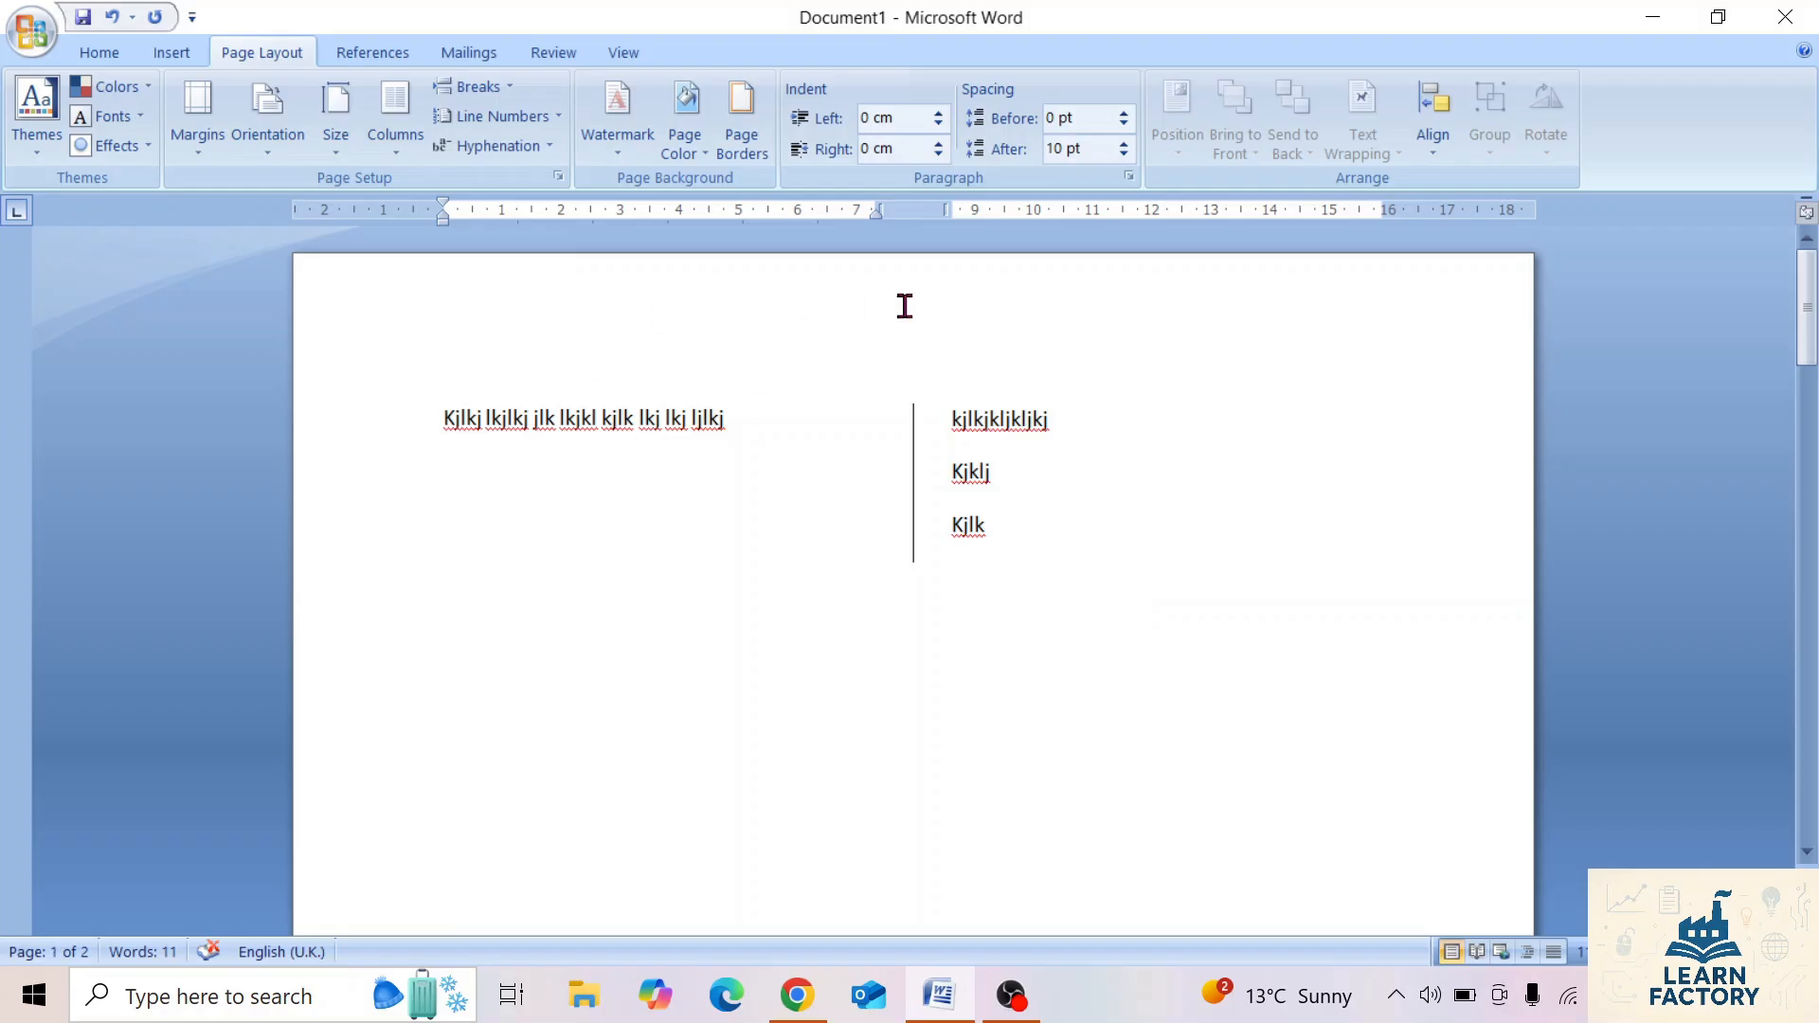
Delete all the sample text and return the page layout to one column.
click(965, 520)
key(ctrl+a)
key(Delete)
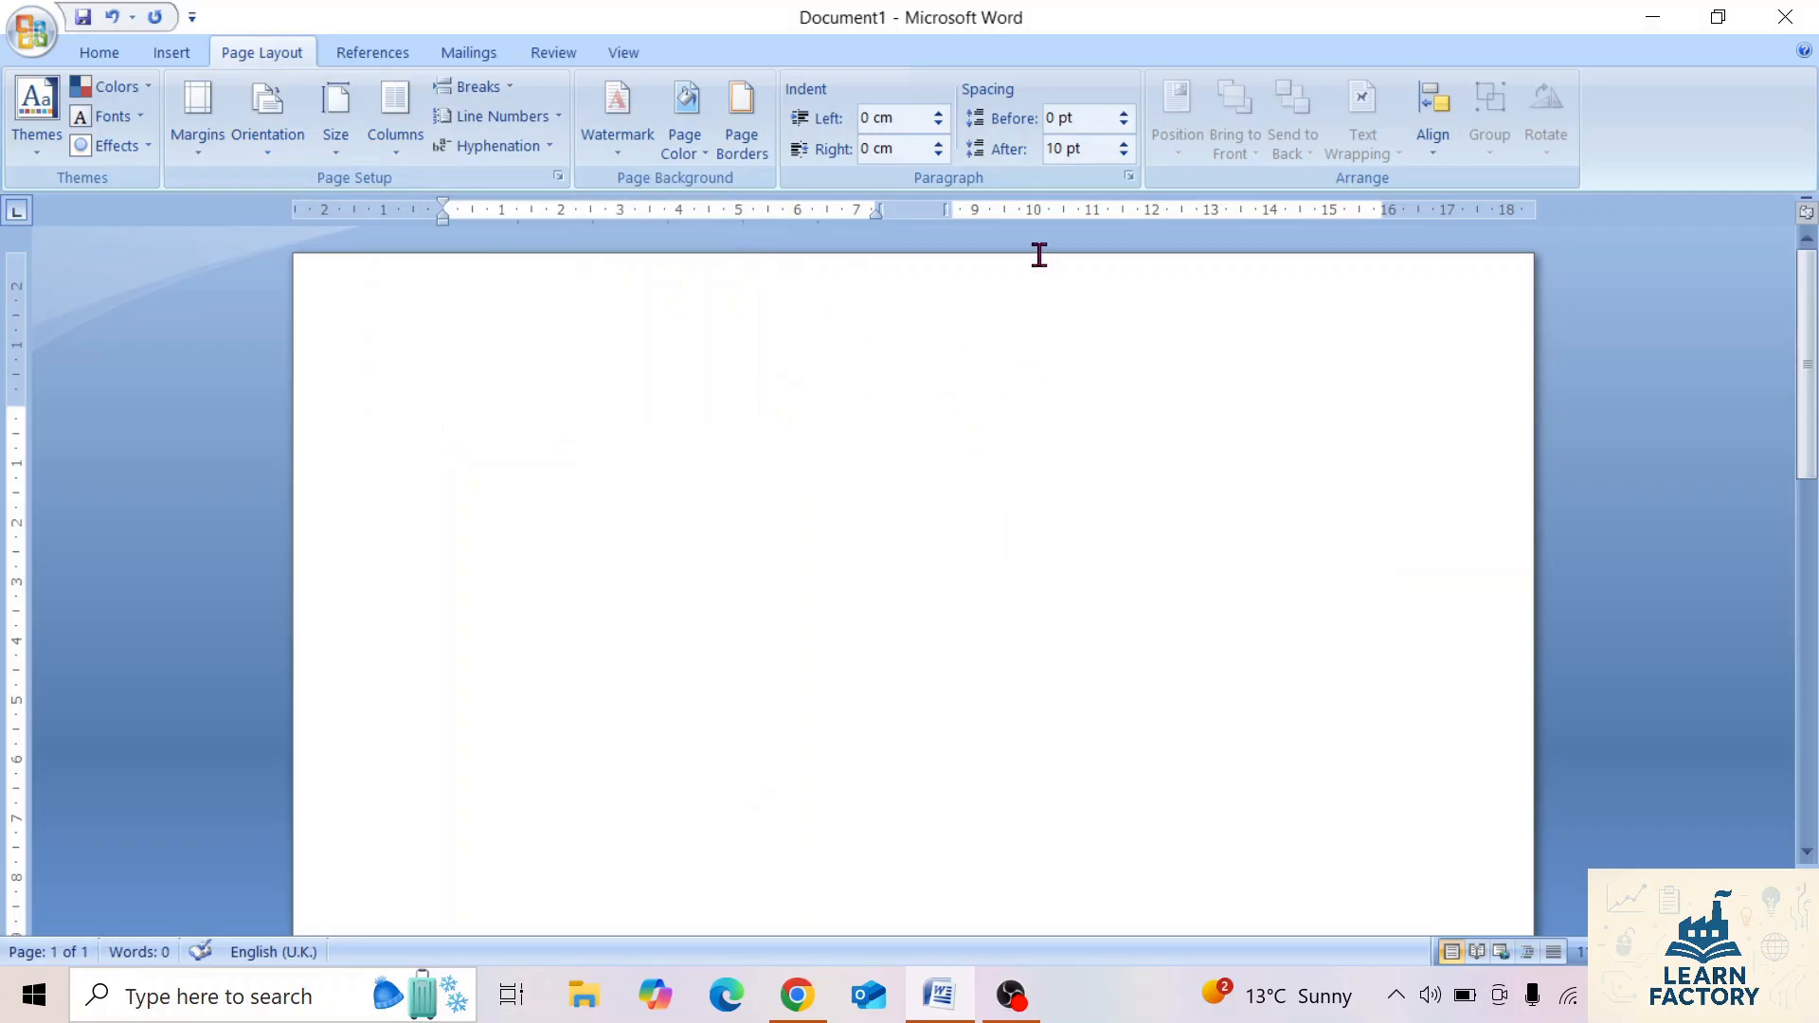
click(392, 154)
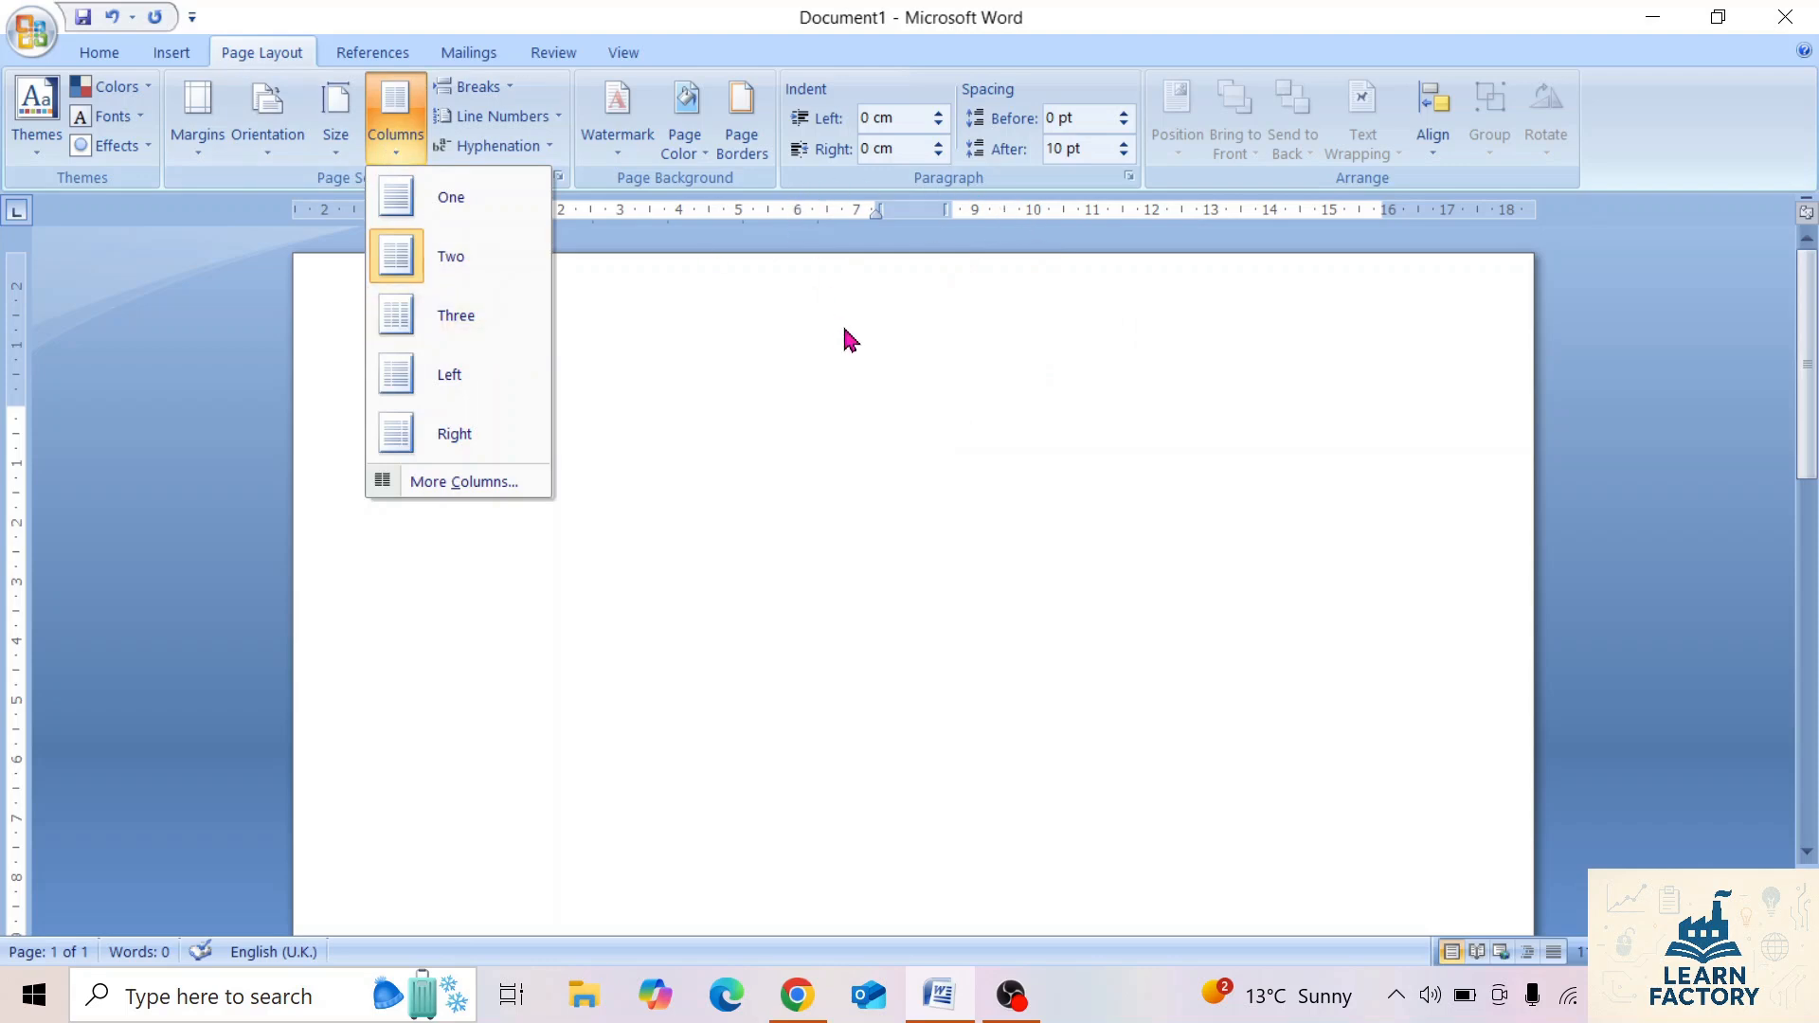
click(451, 197)
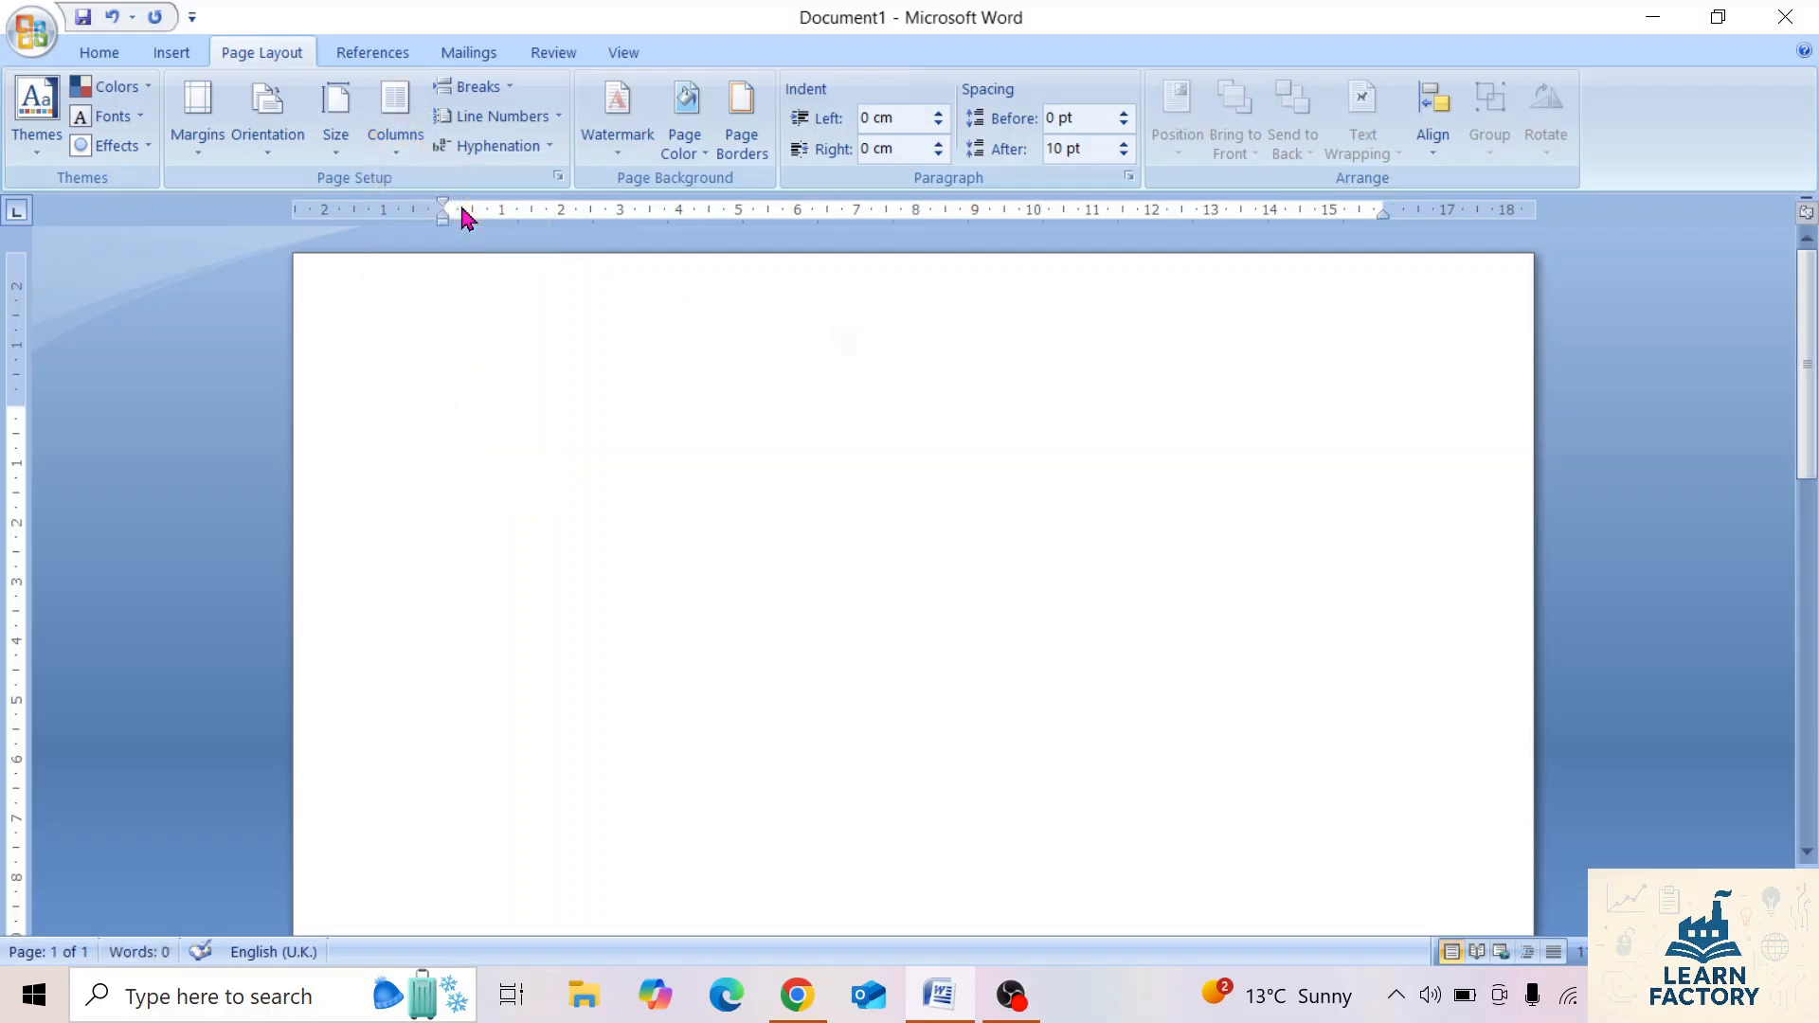
Insert a page break at the start of the blank document, with whole pages in view.
click(483, 91)
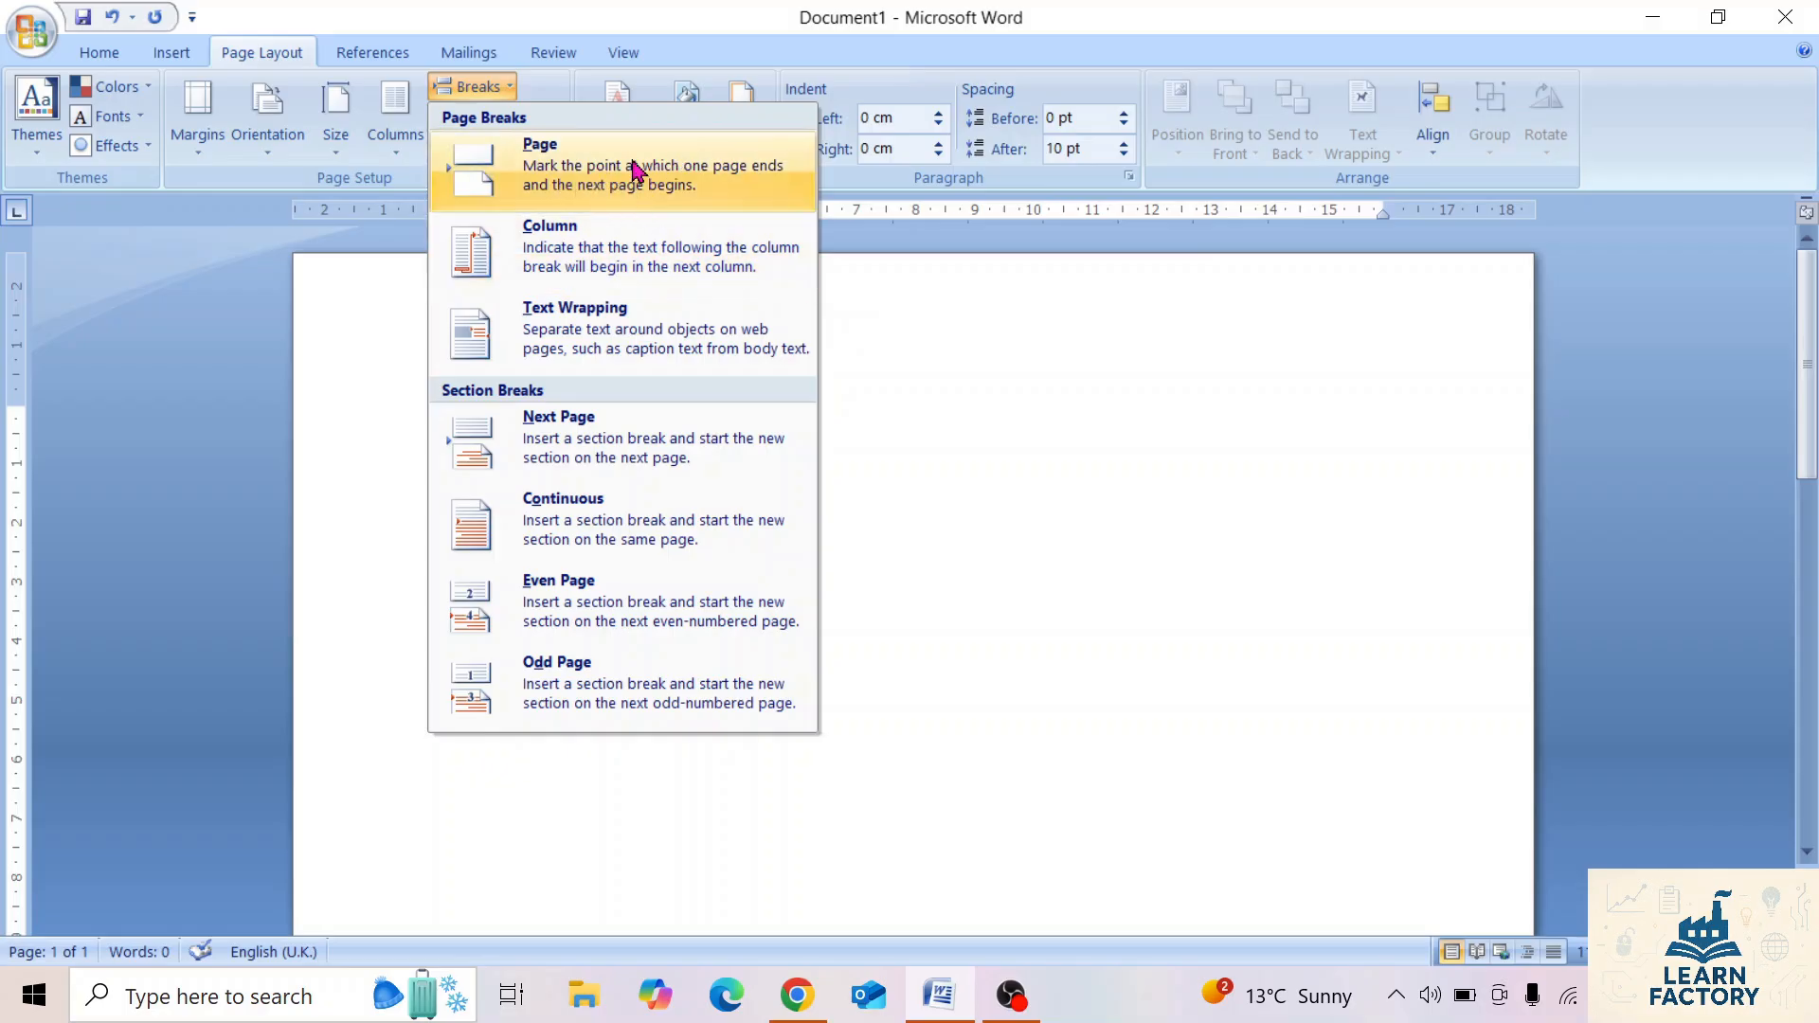
click(1122, 417)
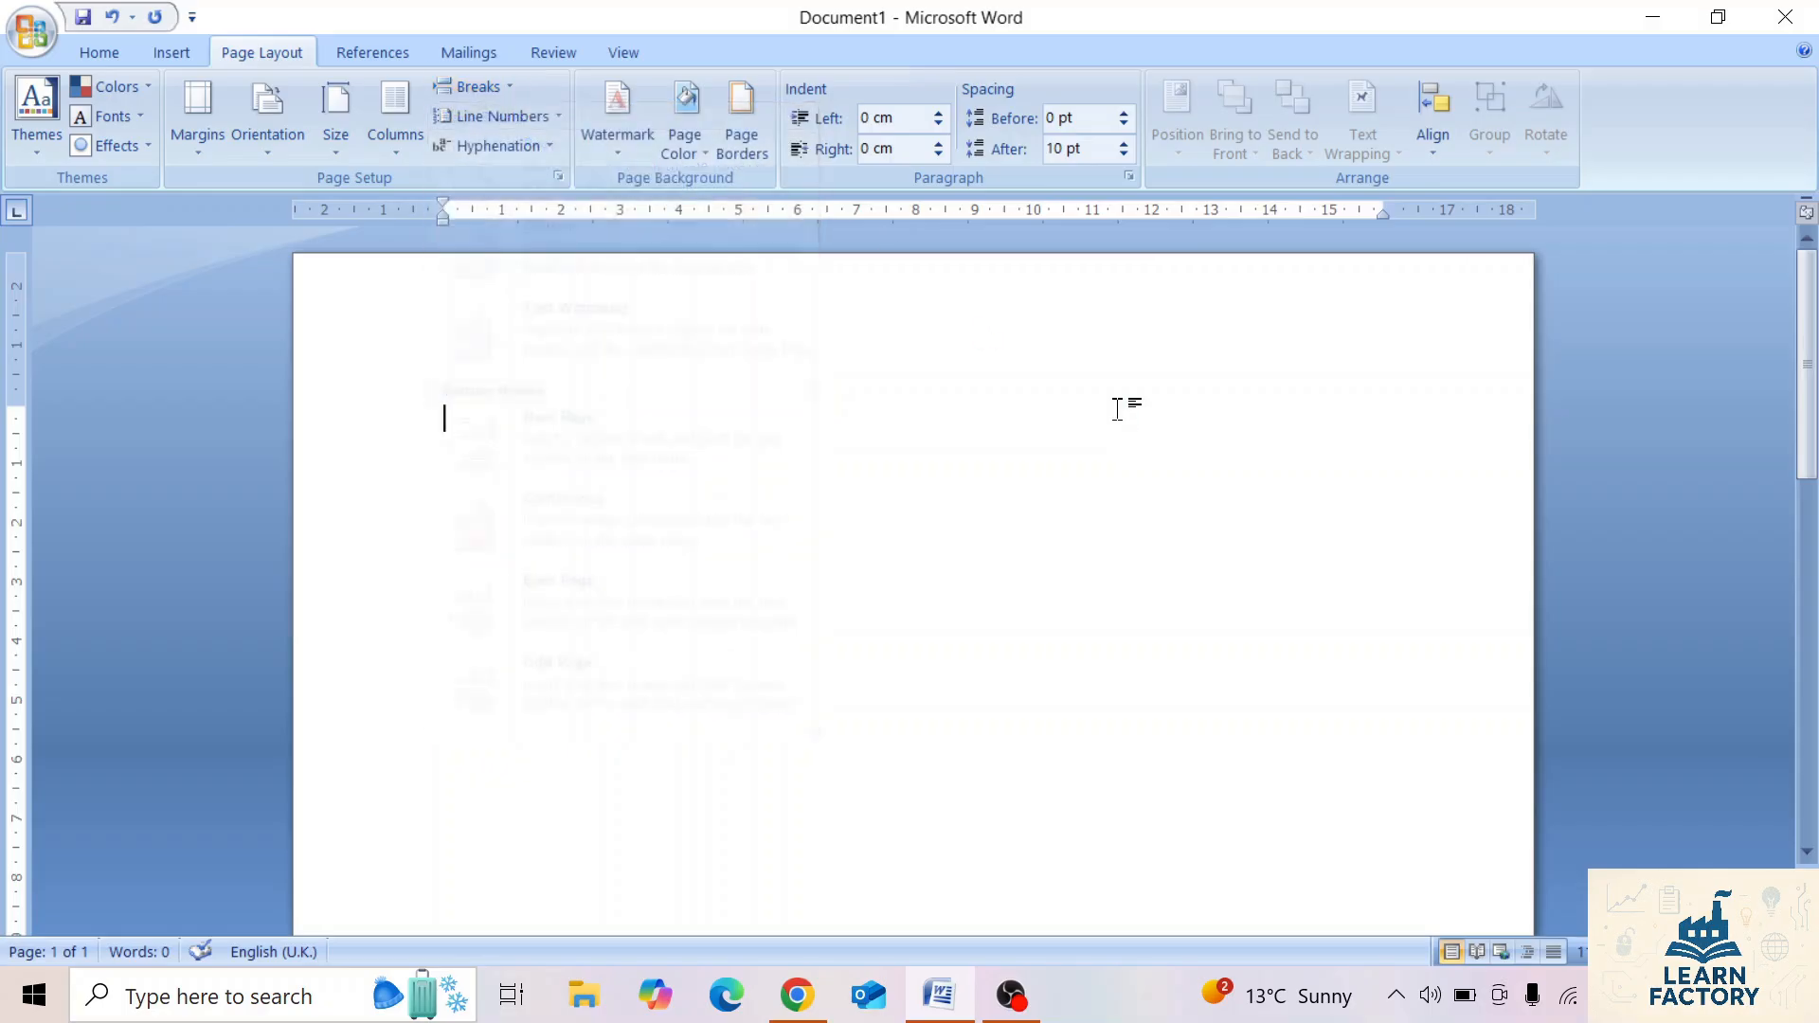
scroll(1118, 410, down, 5)
scroll(1118, 409, up, 5)
click(1637, 952)
click(1637, 952)
click(1637, 952)
click(1637, 952)
click(1637, 952)
click(1636, 952)
click(1636, 953)
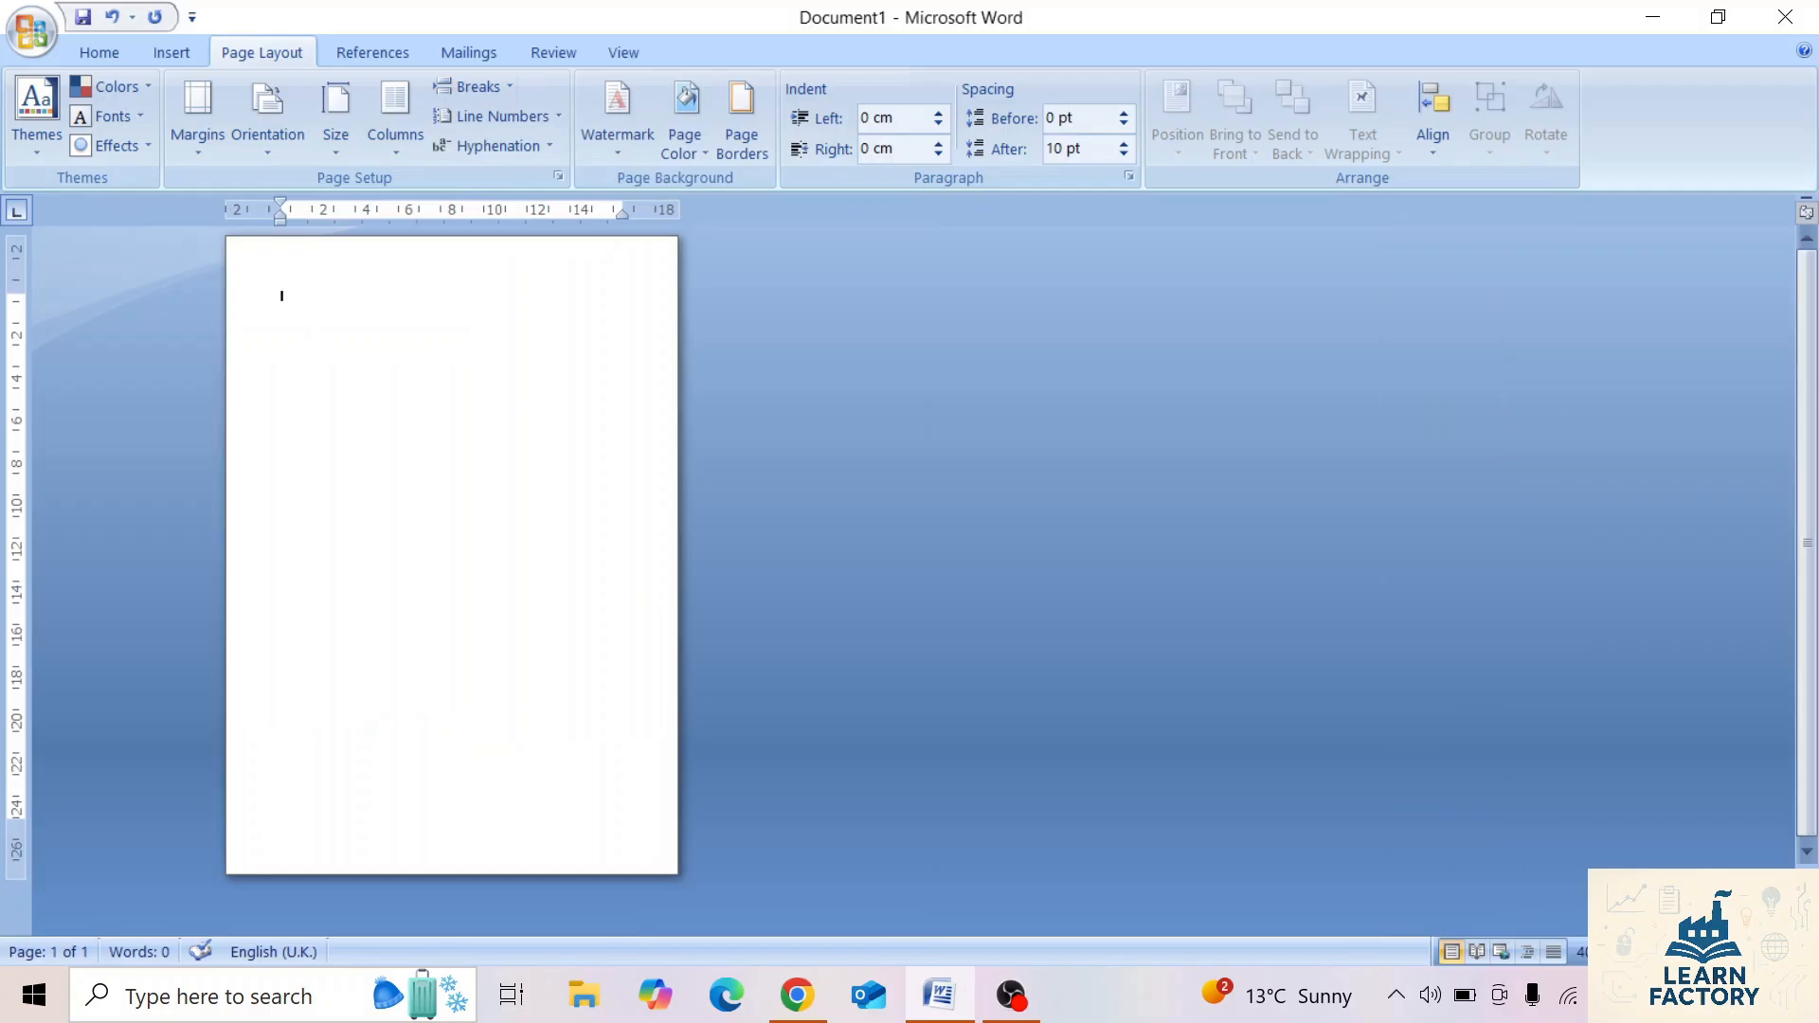
click(483, 88)
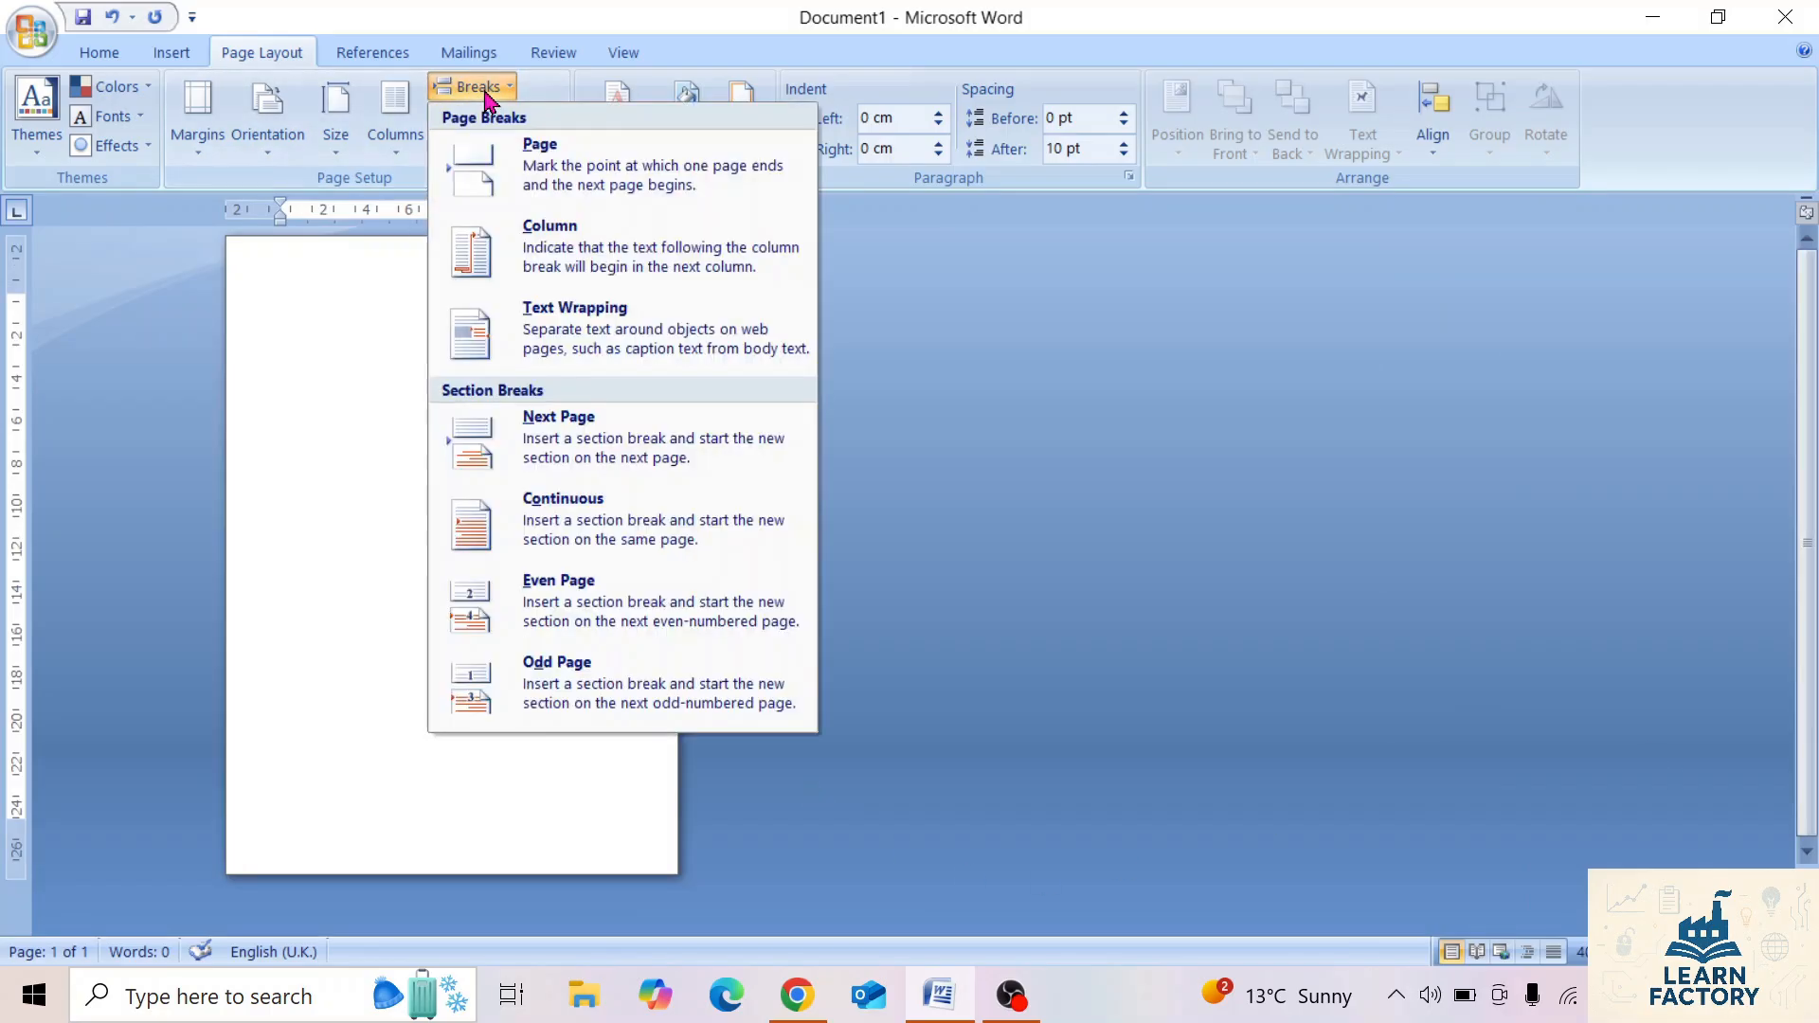
click(587, 171)
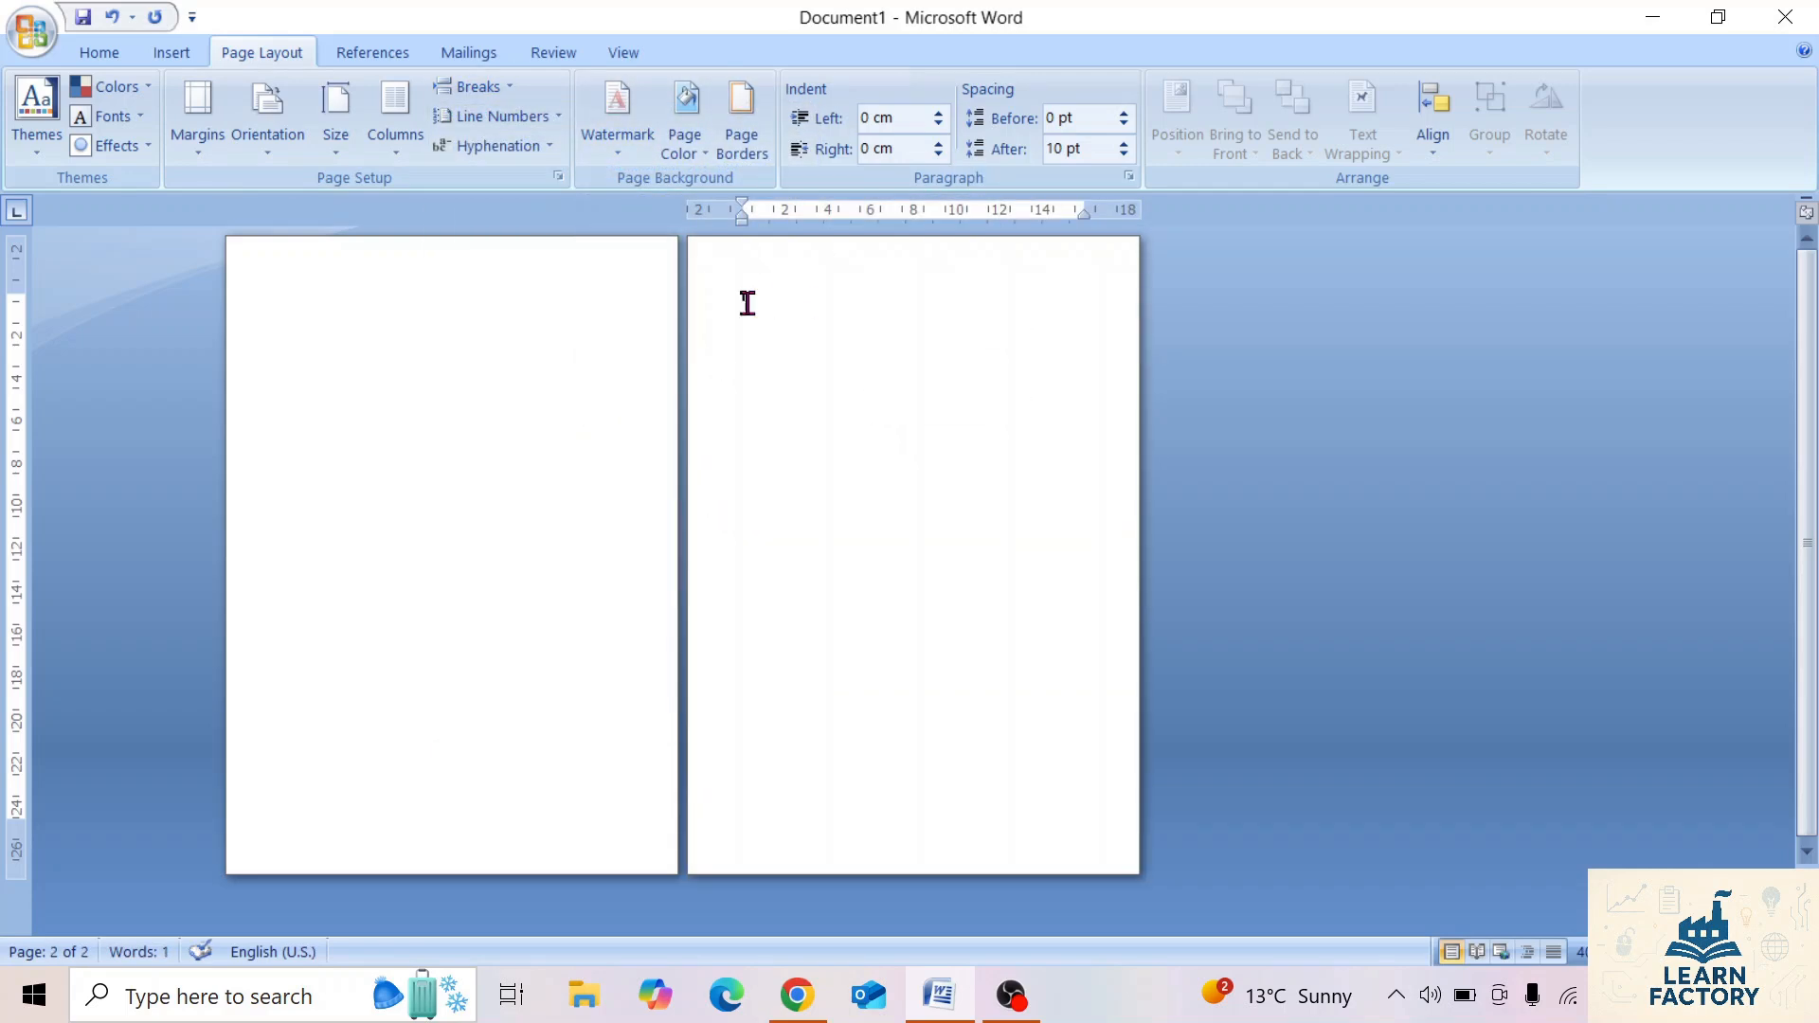
Review the available page and section break types, and delete the page break from the first page.
click(476, 86)
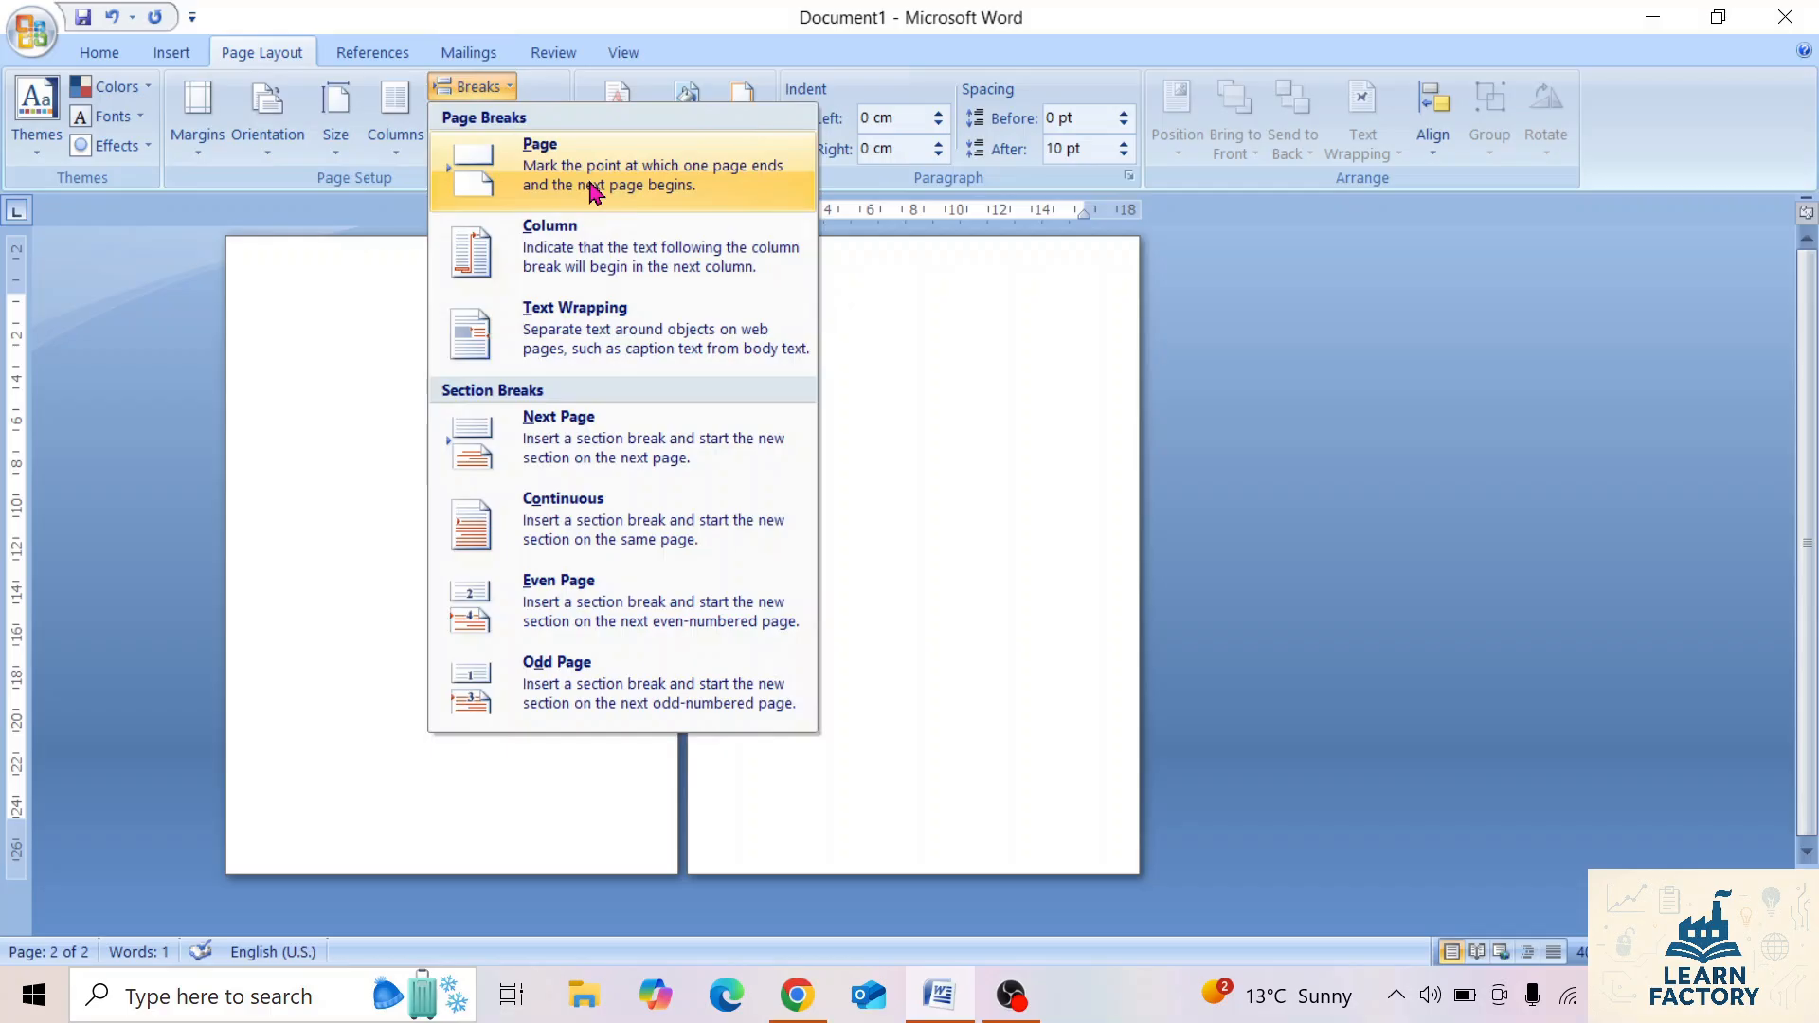
click(954, 373)
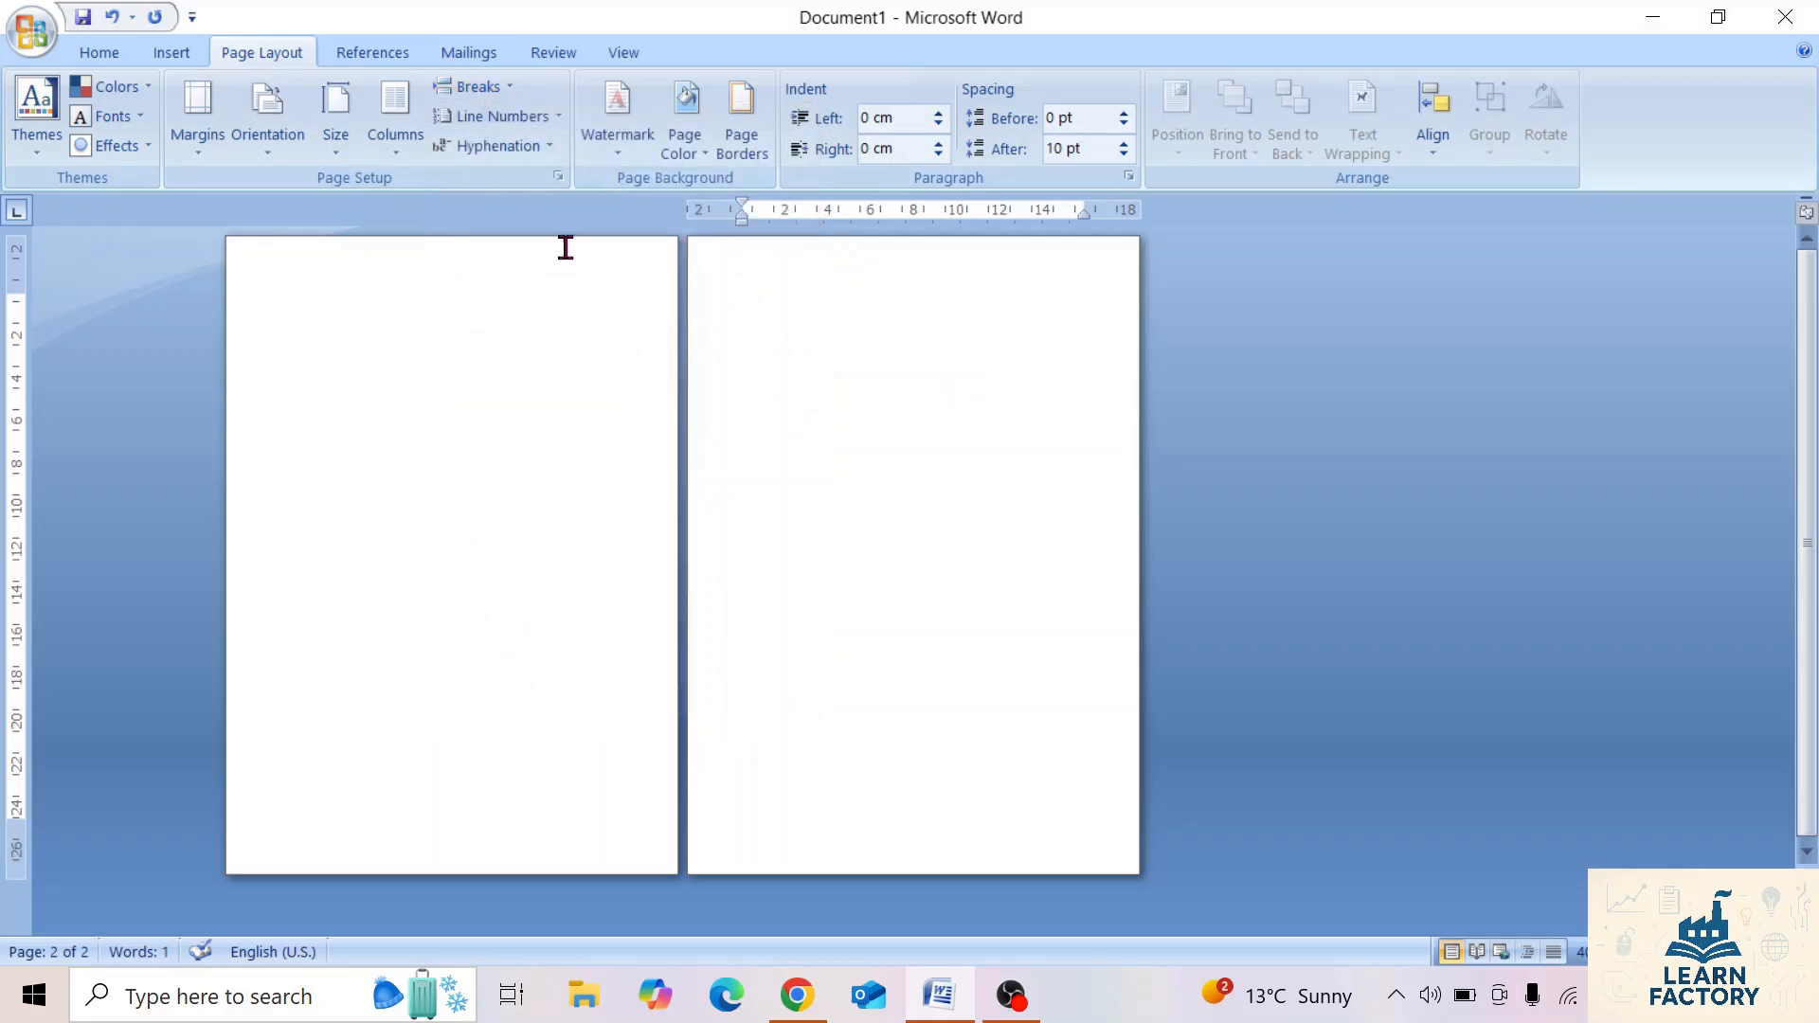
click(507, 88)
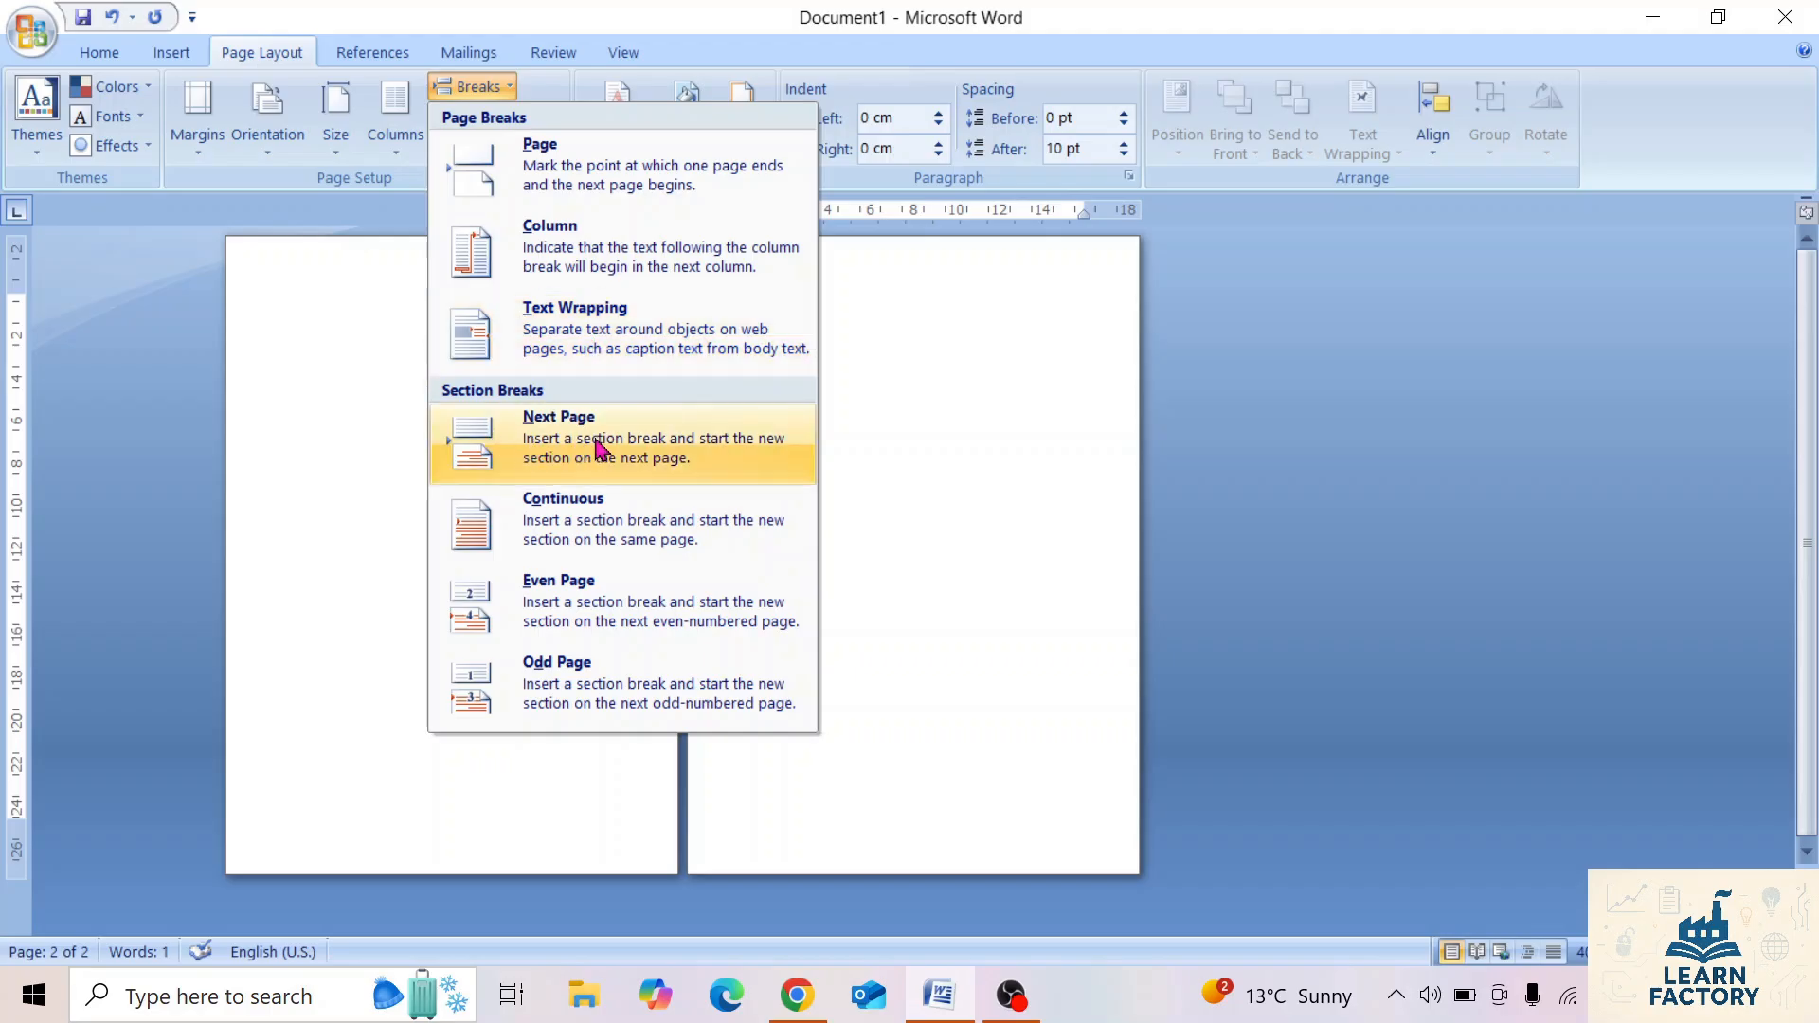
click(966, 375)
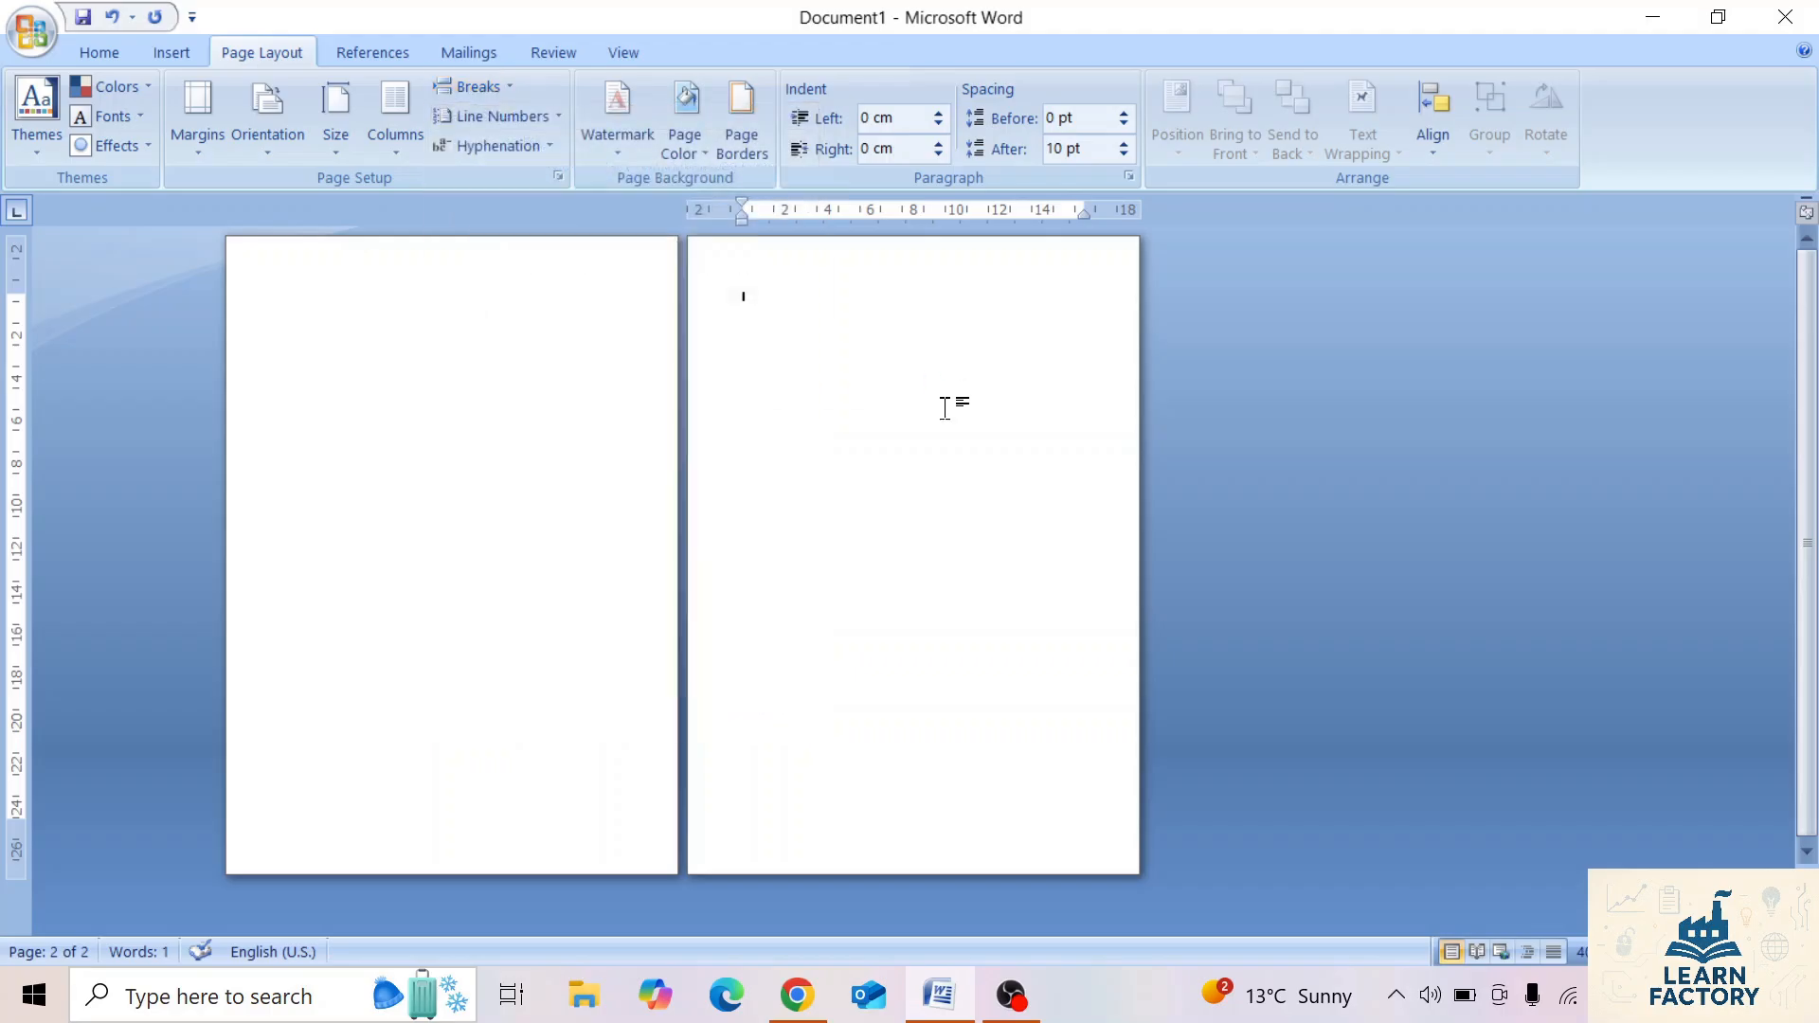
click(335, 349)
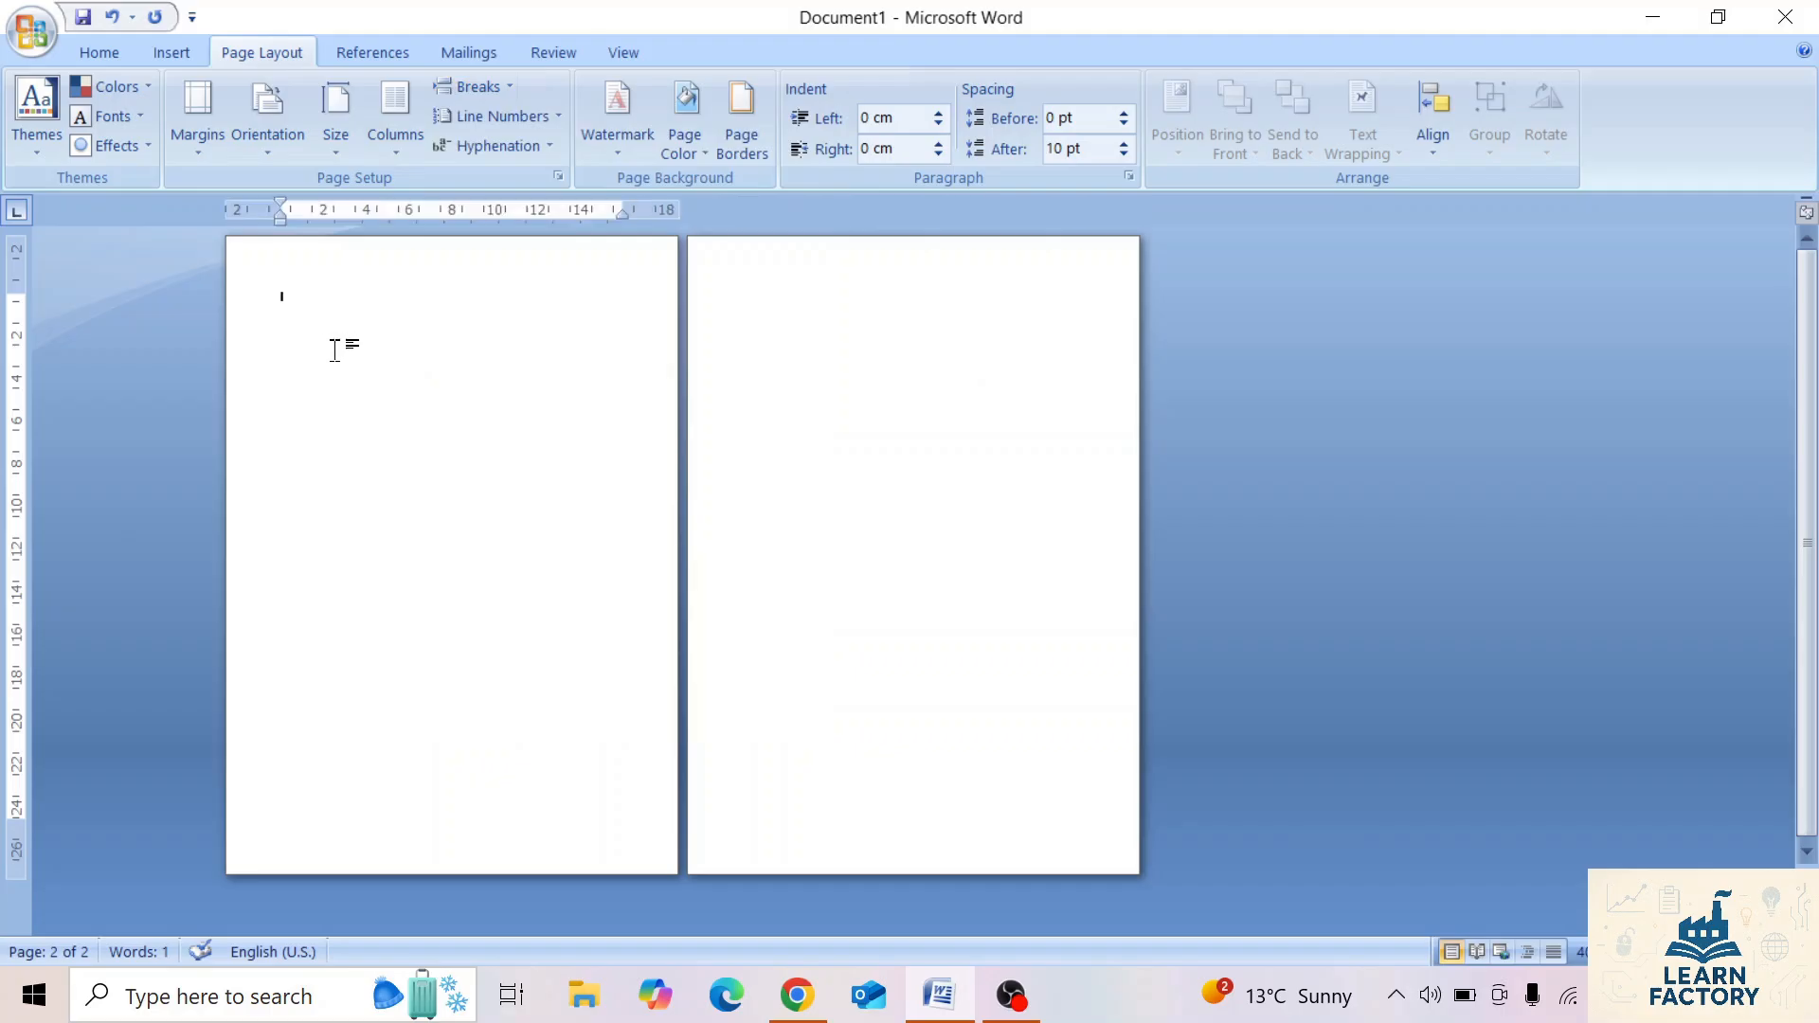
key(Delete)
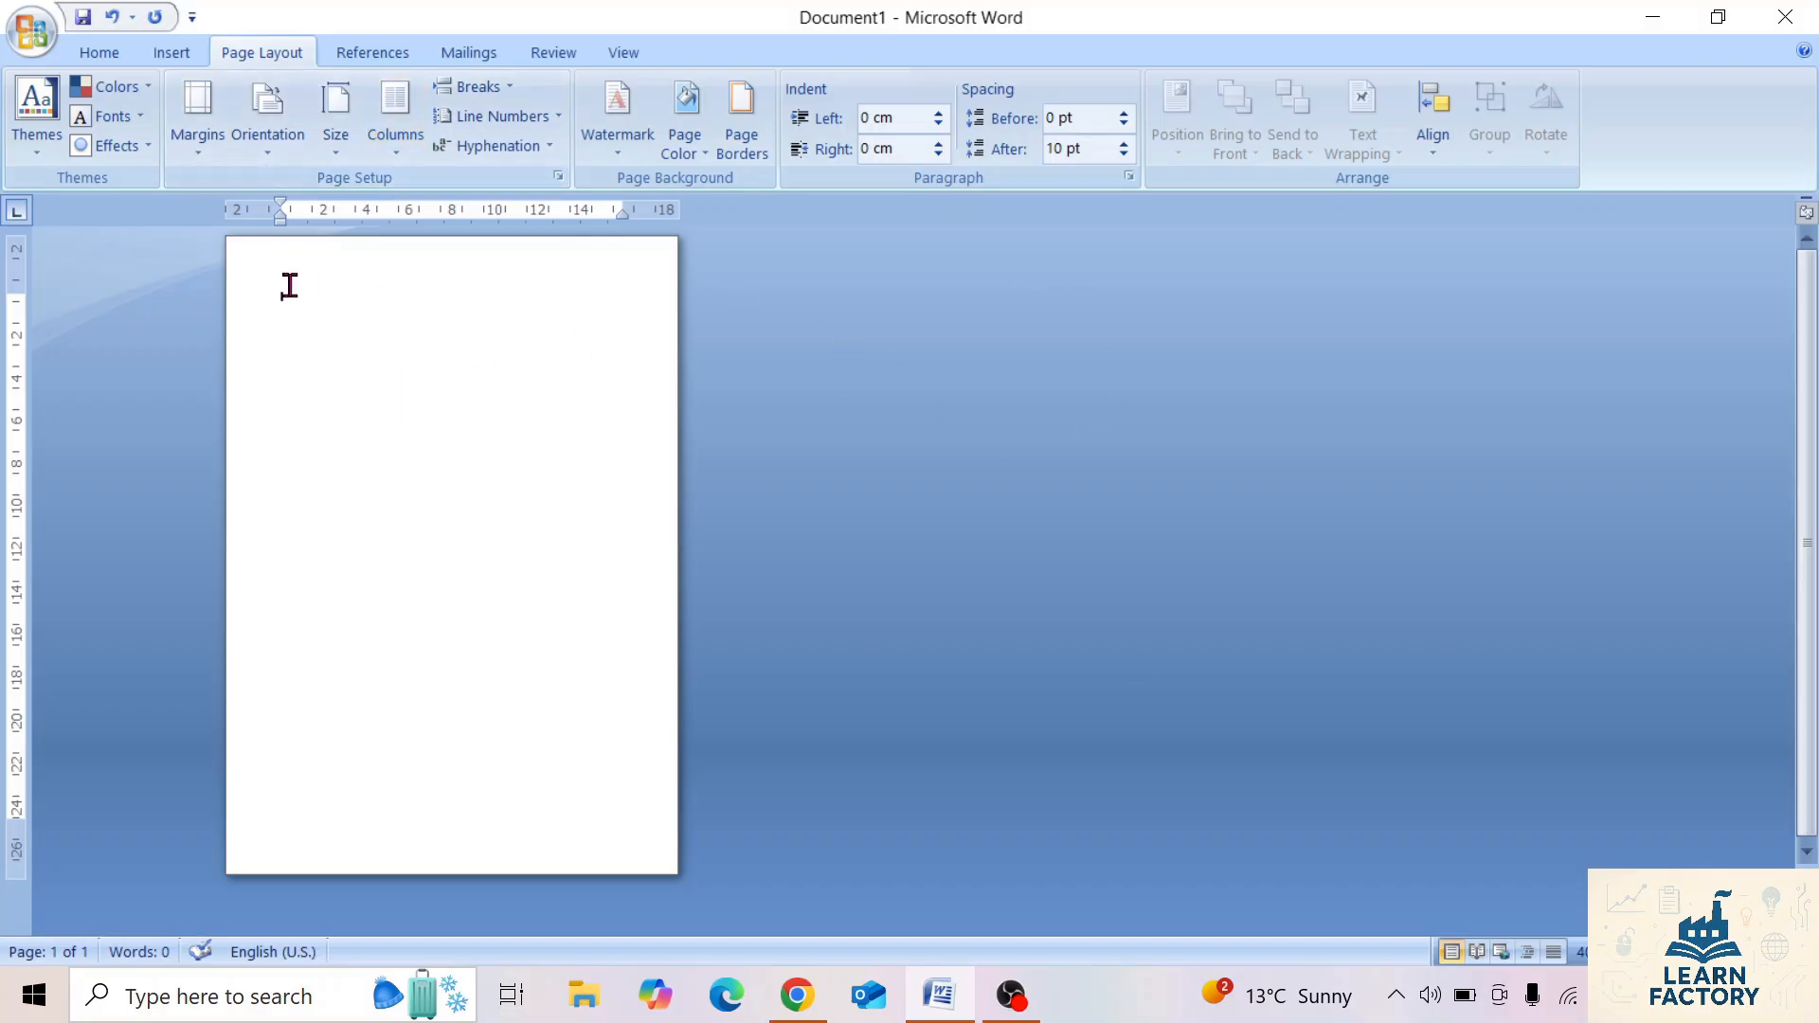
Set the blank page to a two-column layout.
click(396, 152)
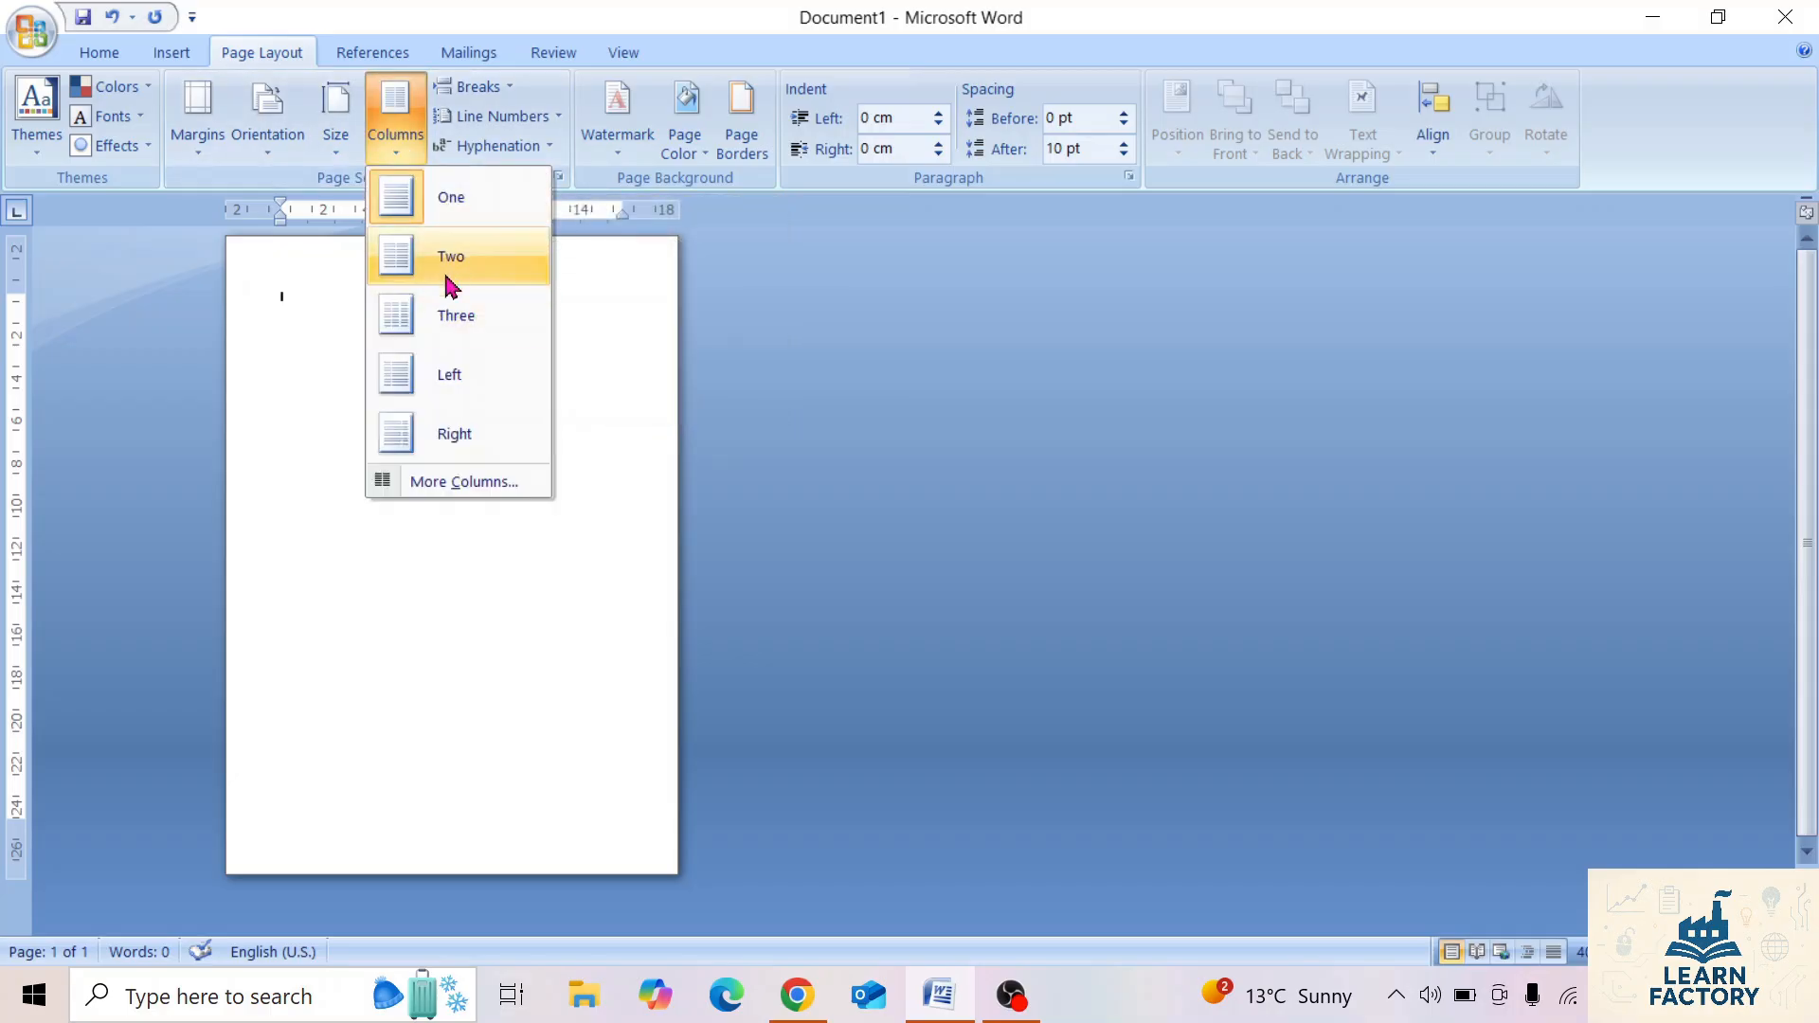
click(453, 266)
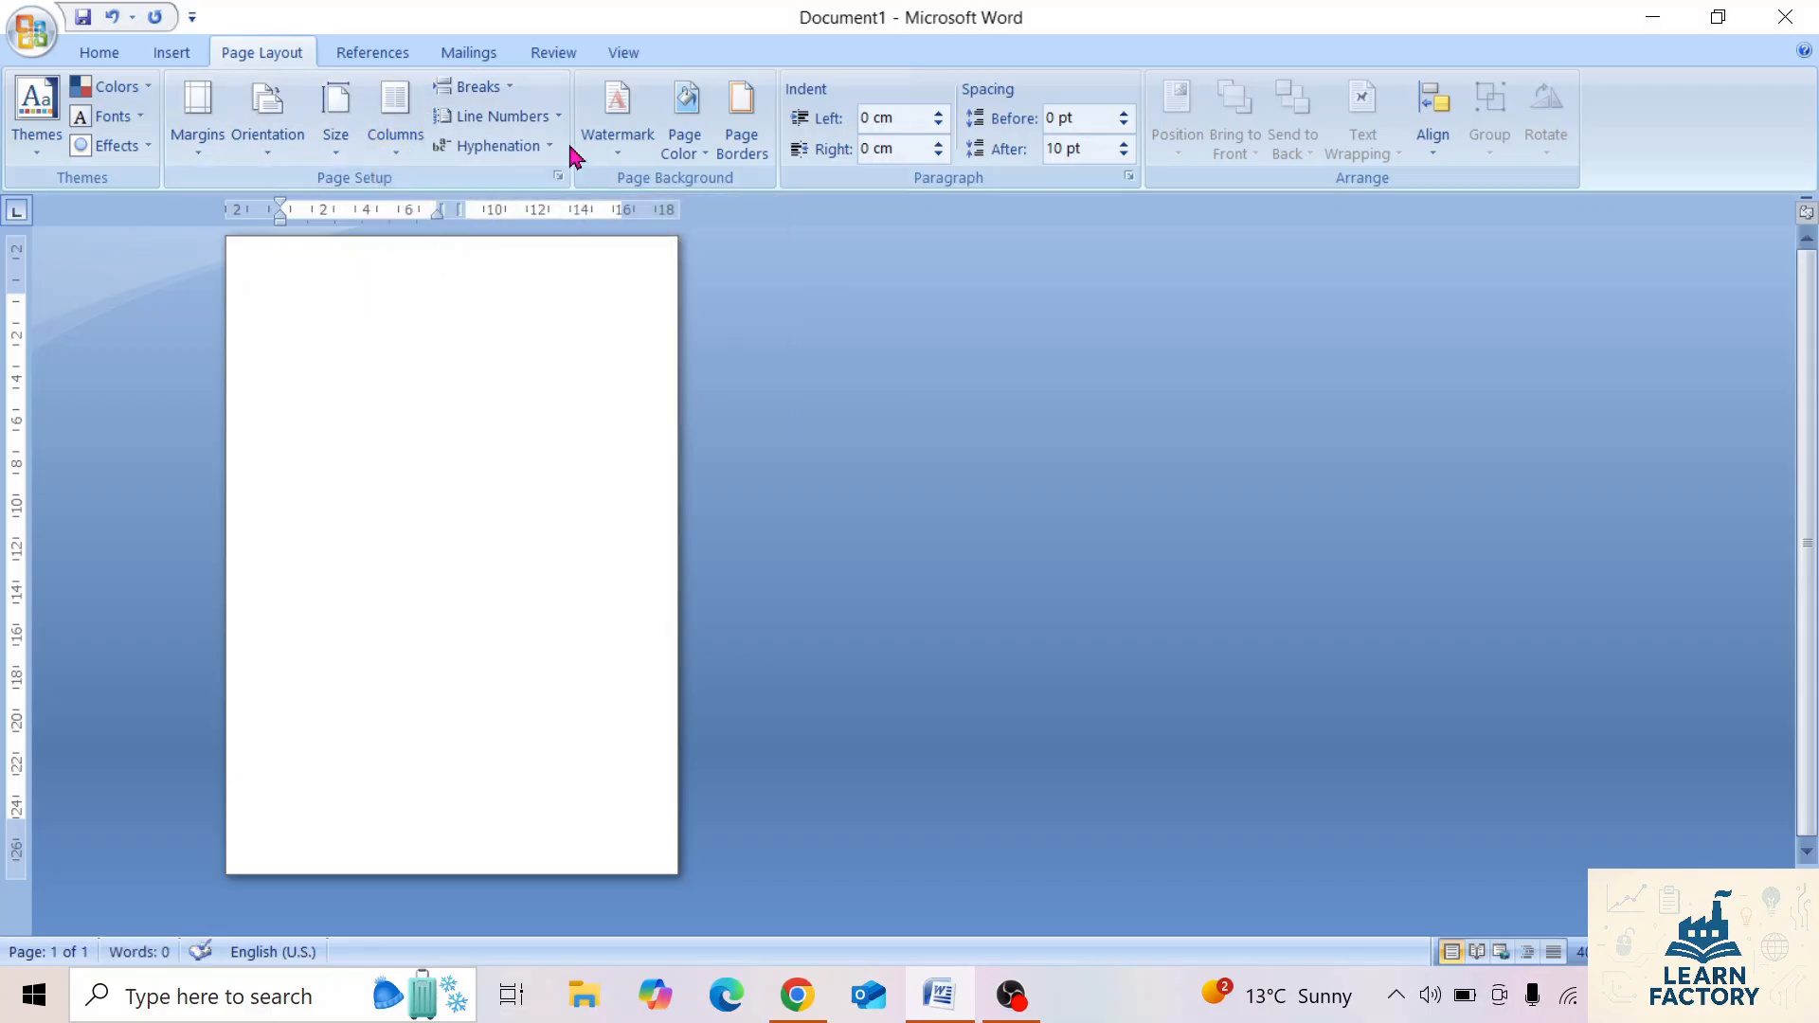
Insert a page break in the two-column document and return the layout to one column.
click(499, 86)
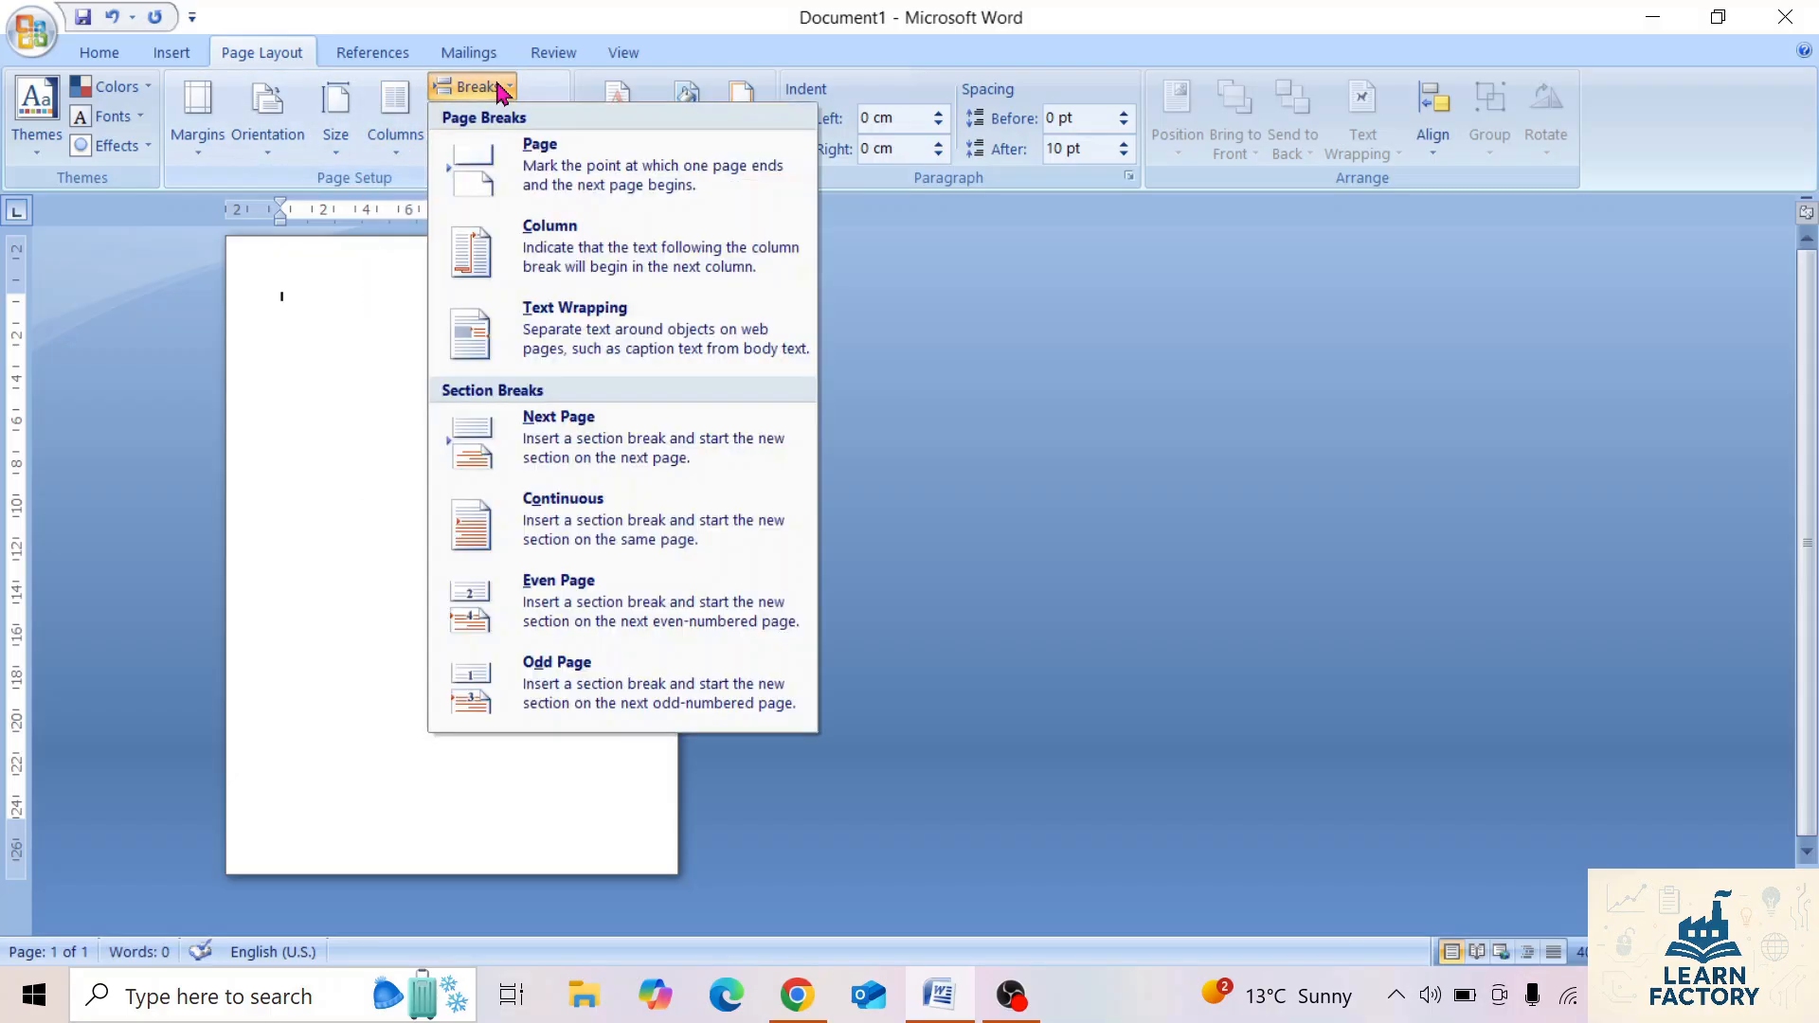
click(580, 185)
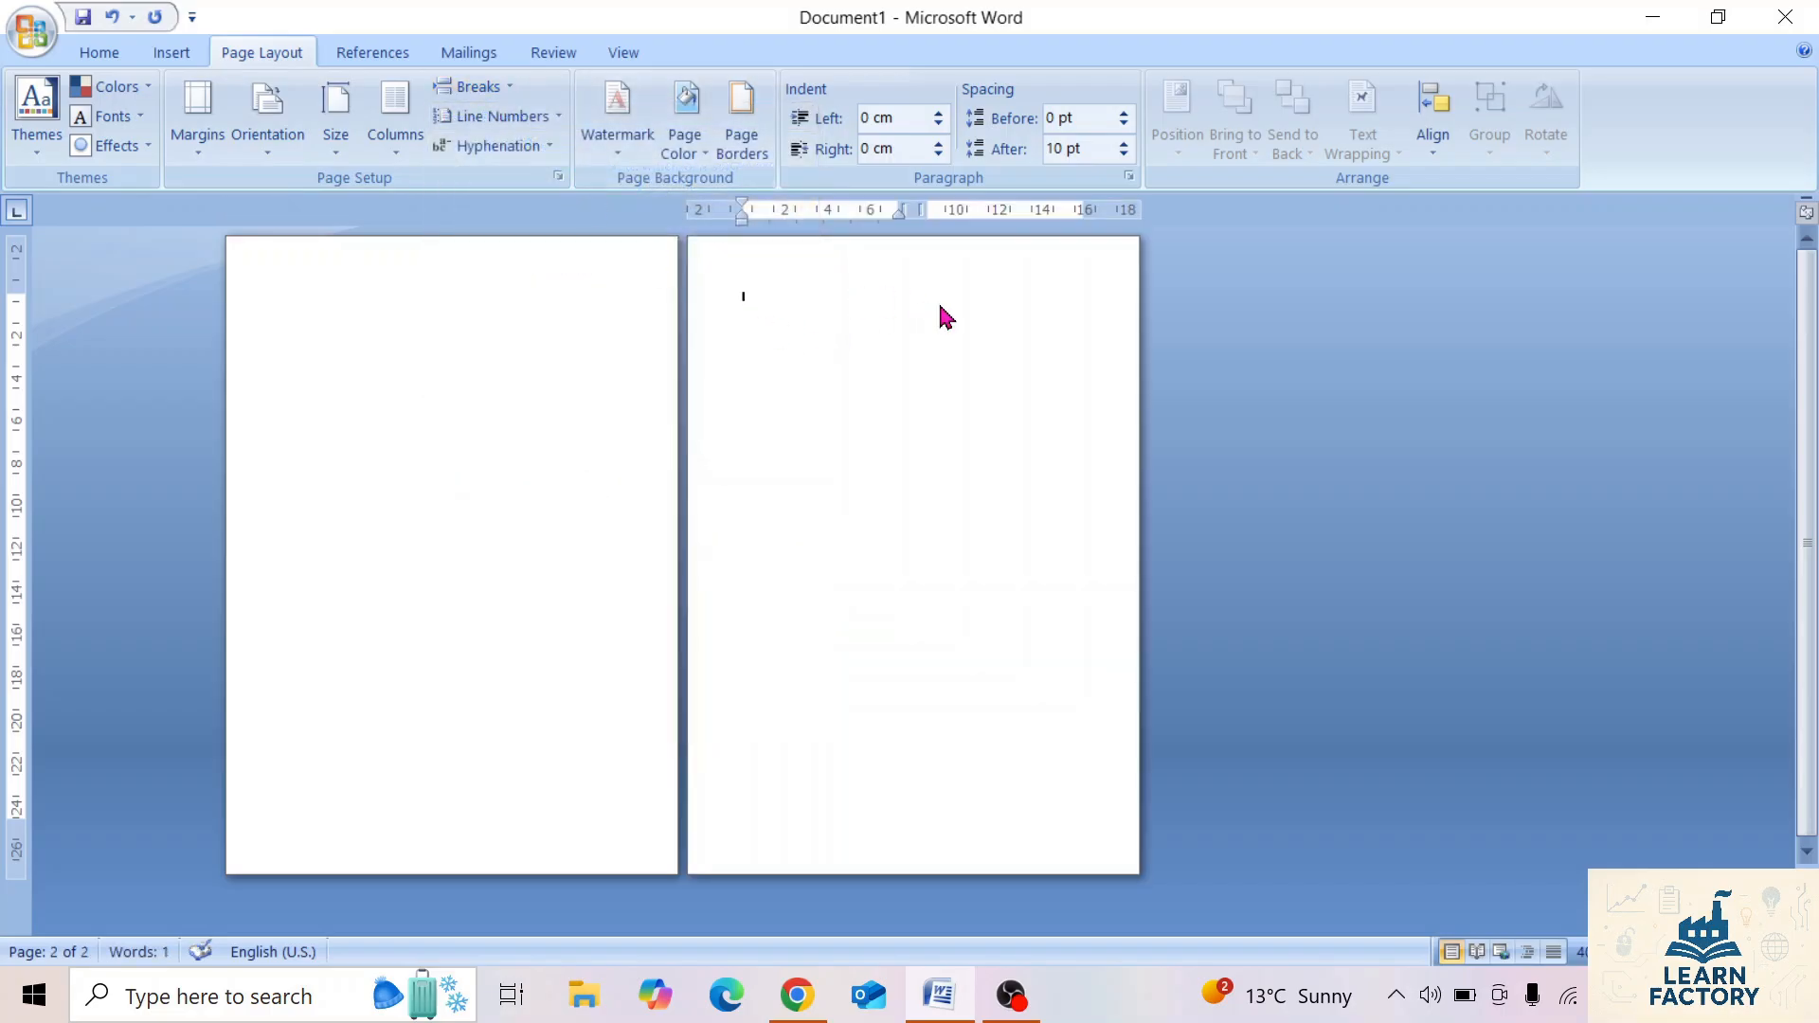
click(406, 142)
click(445, 211)
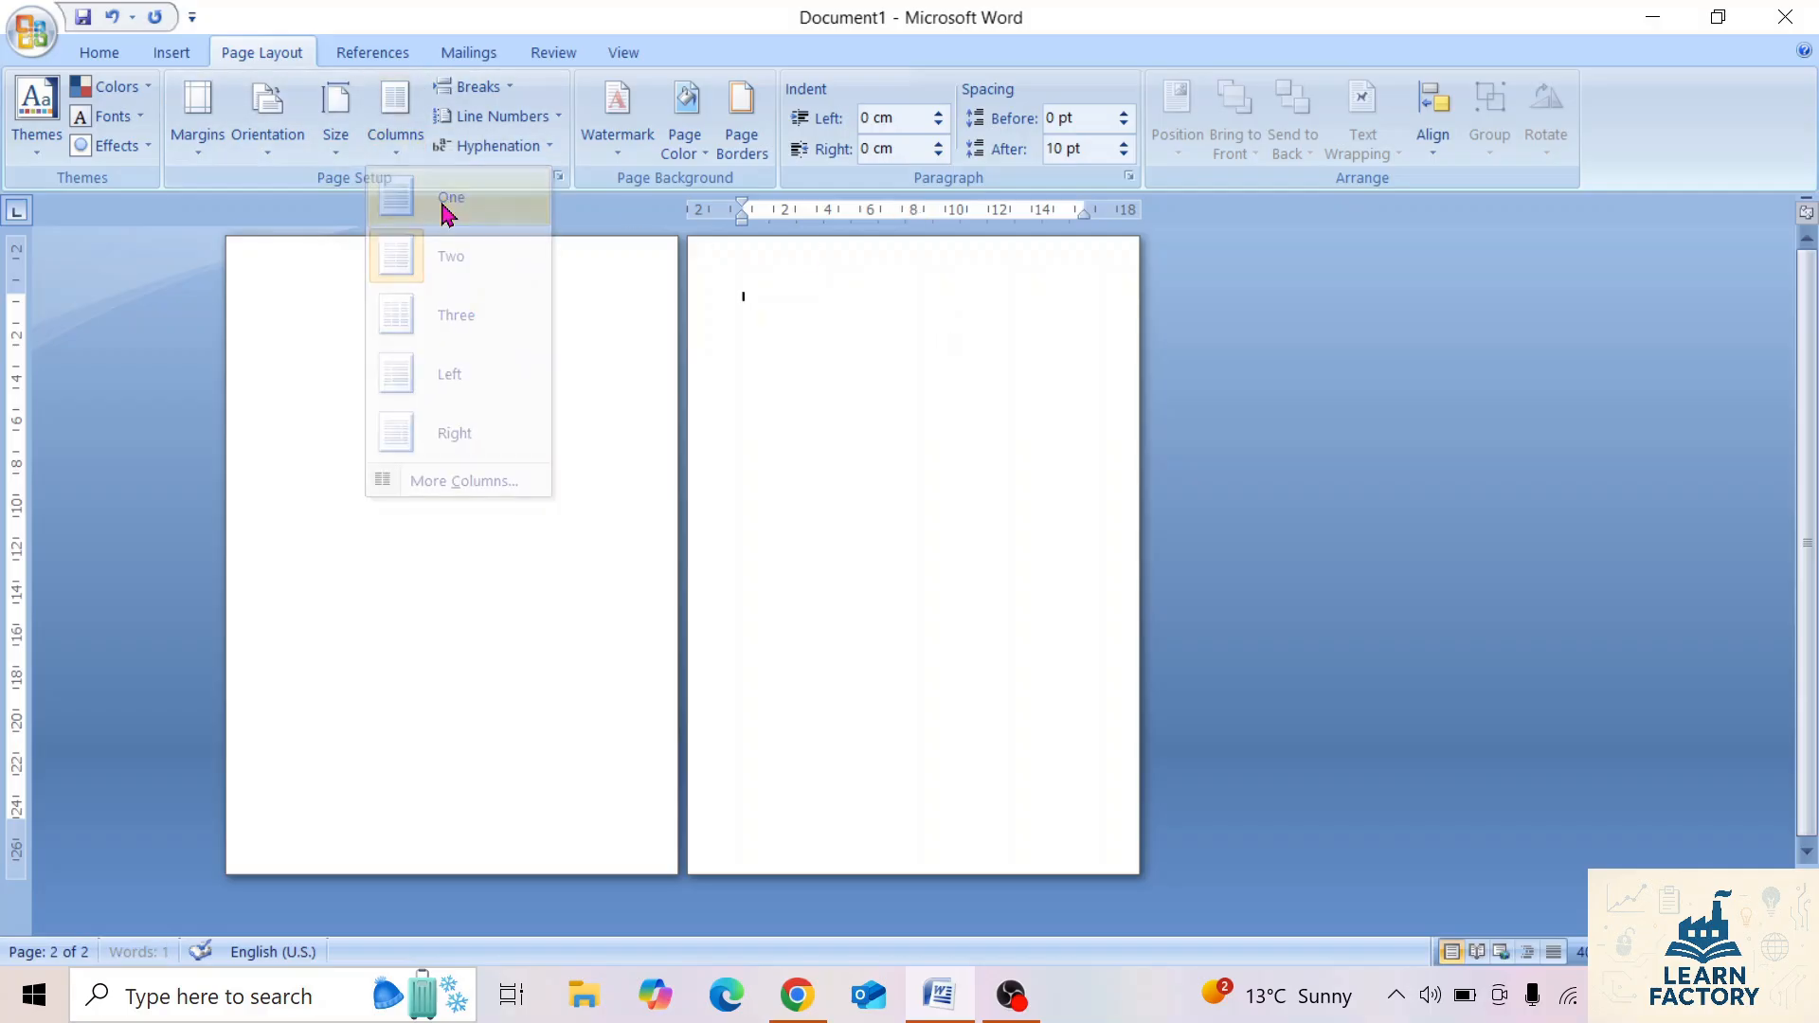
Delete the page break from the first page.
click(368, 322)
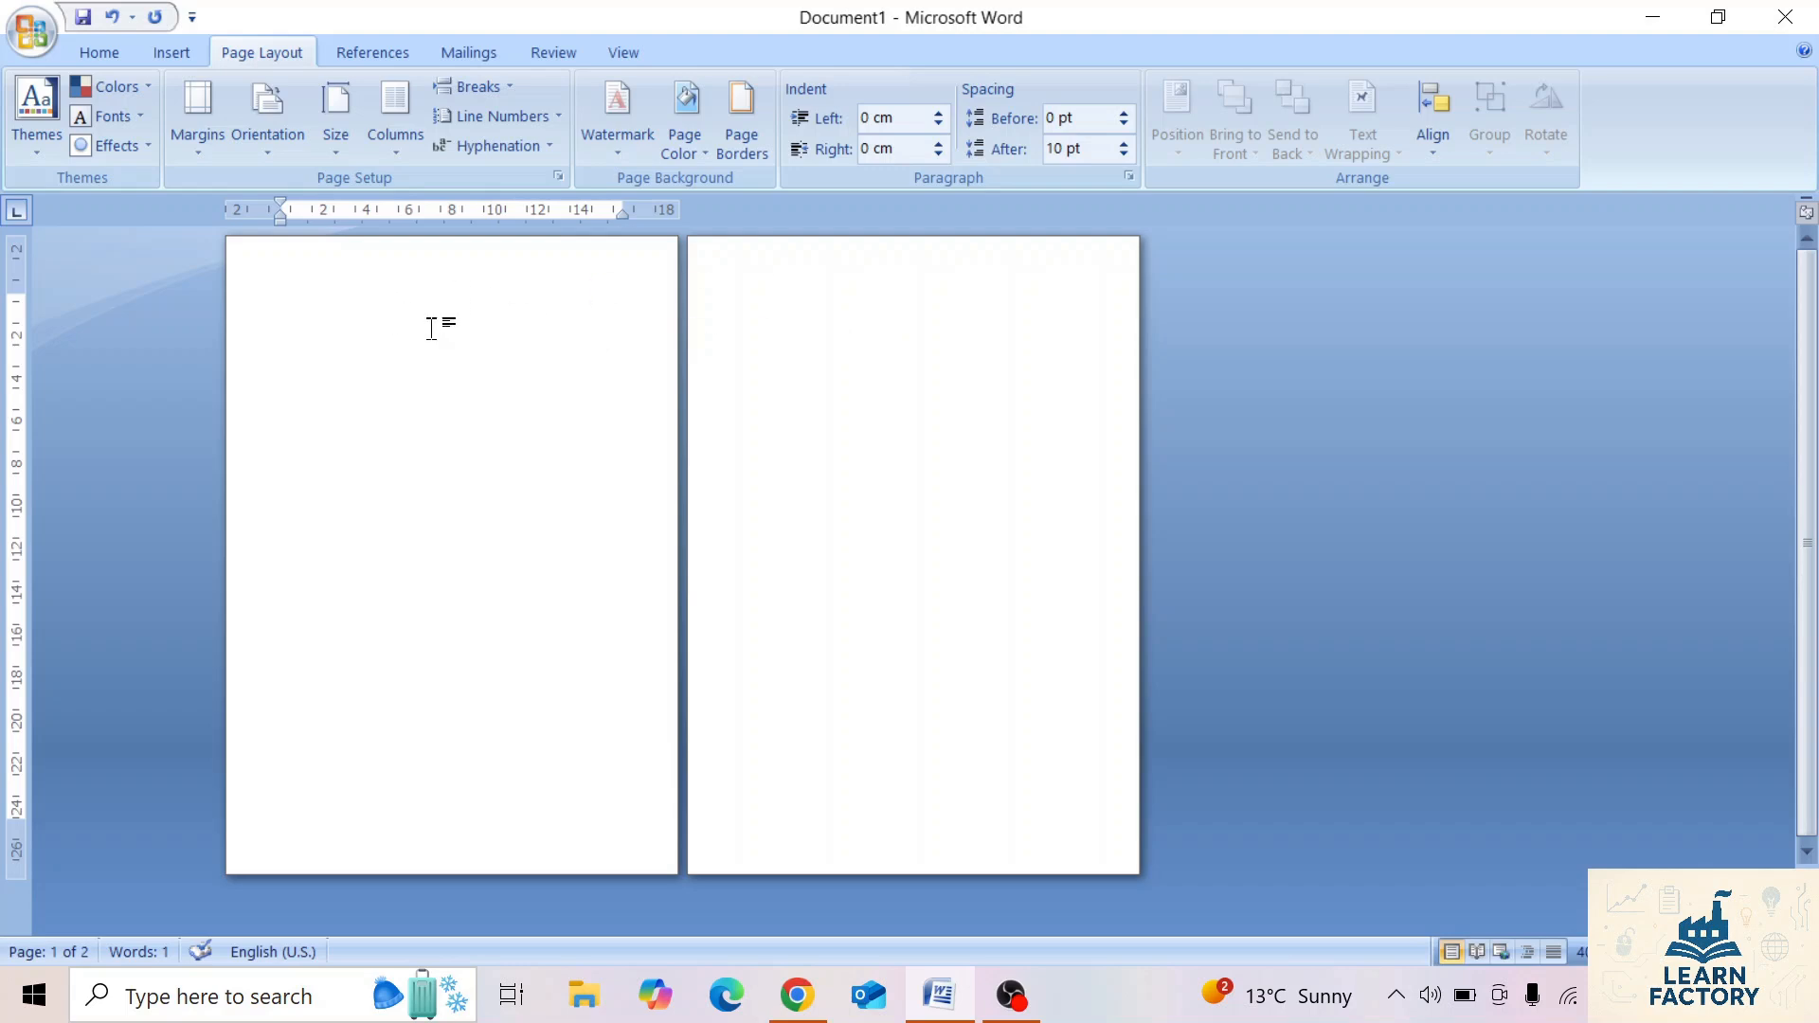
key(ctrl+Return)
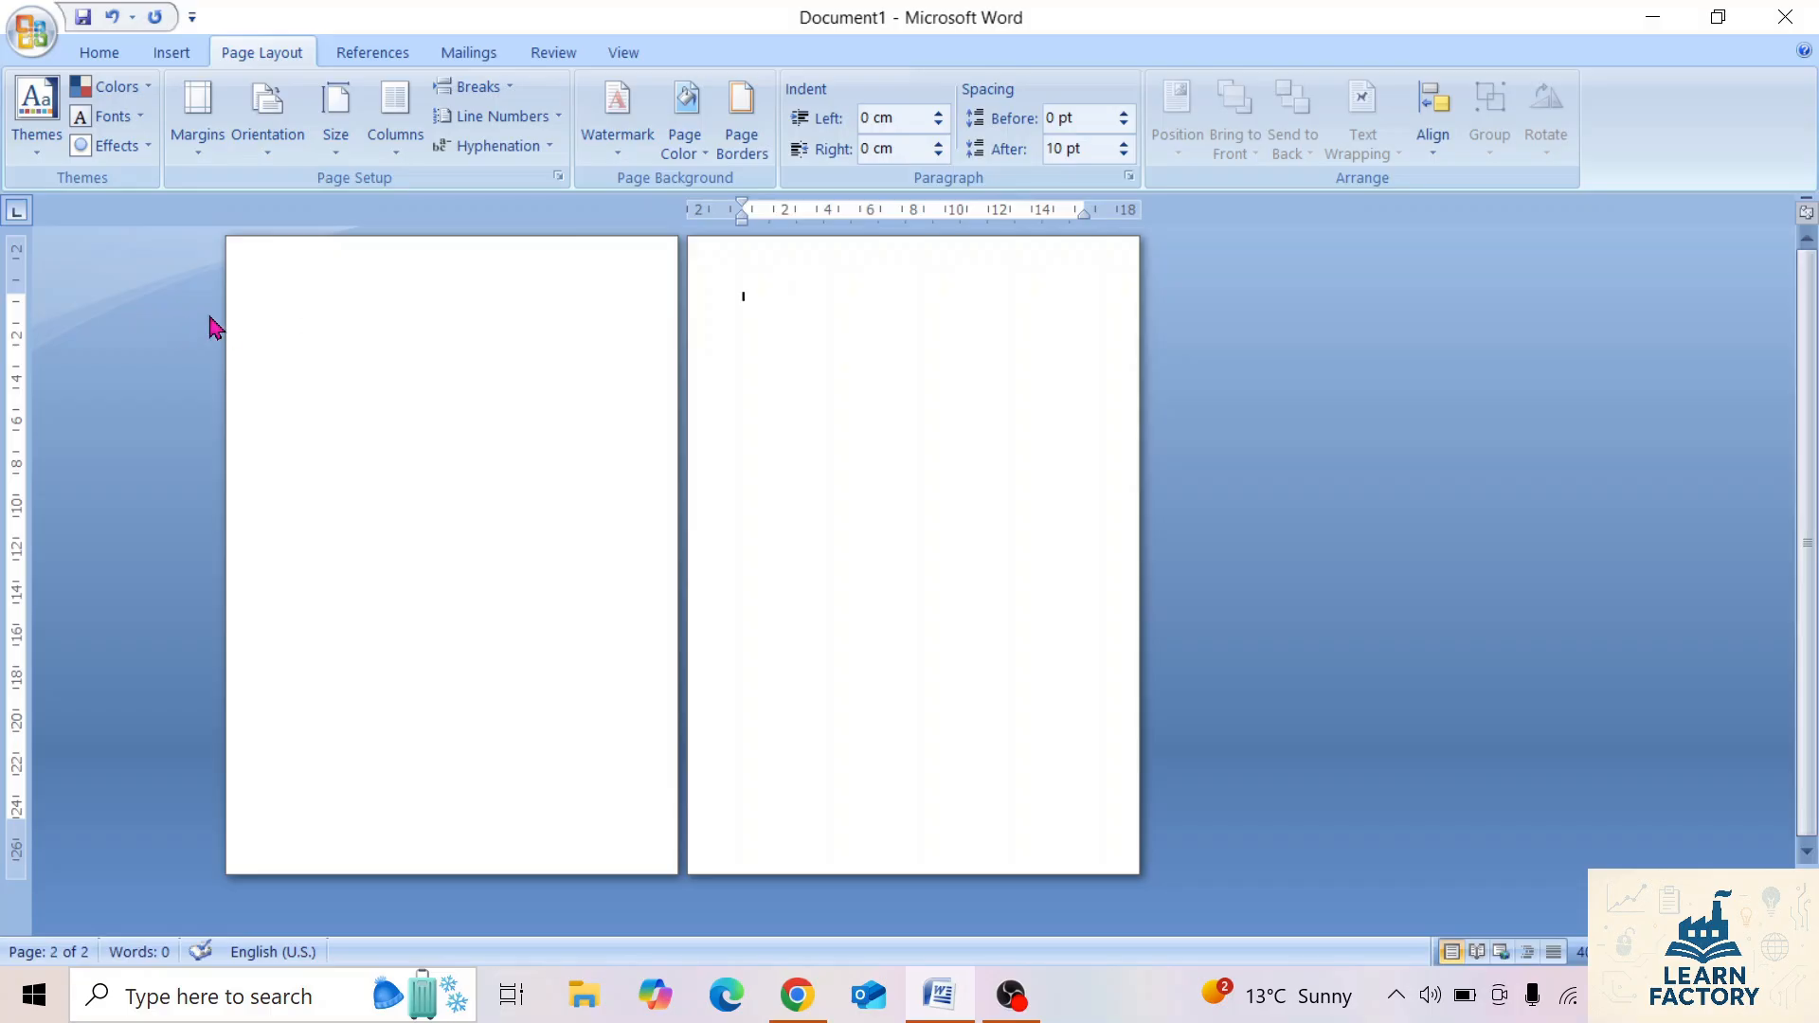
click(245, 316)
key(Delete)
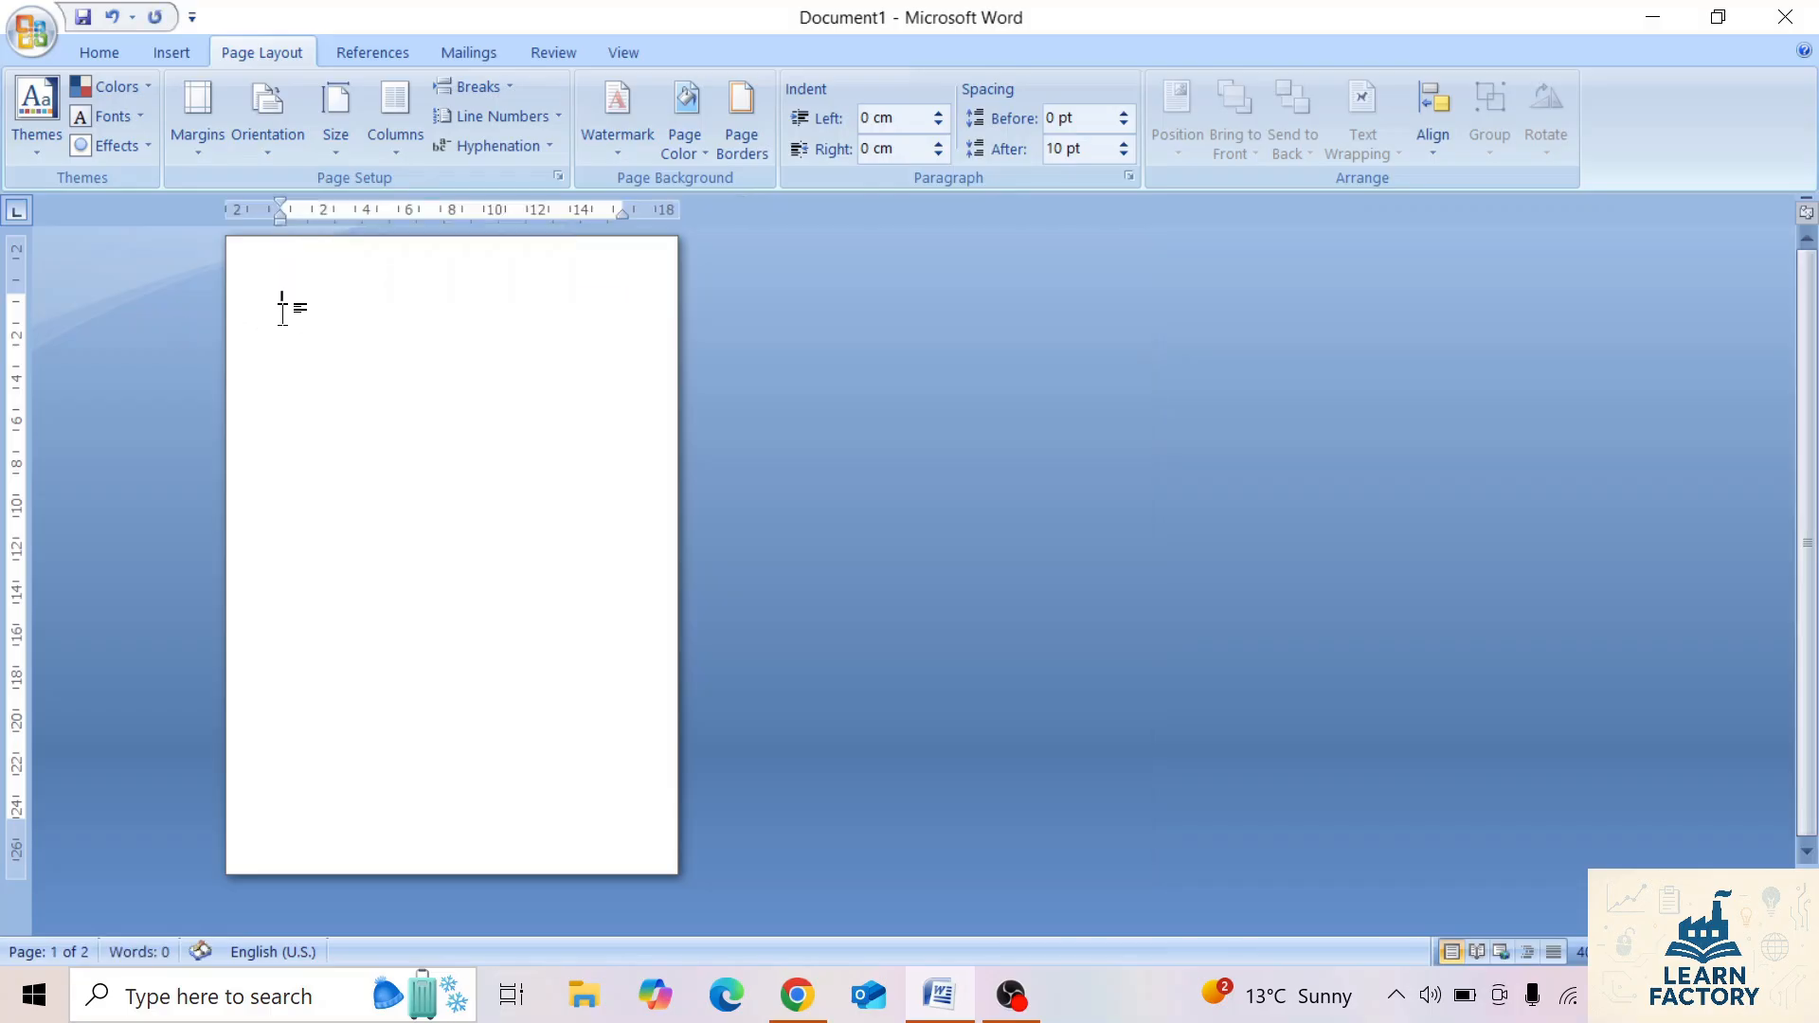
Insert a Next Page section break and set only the first page's section to two columns.
click(478, 86)
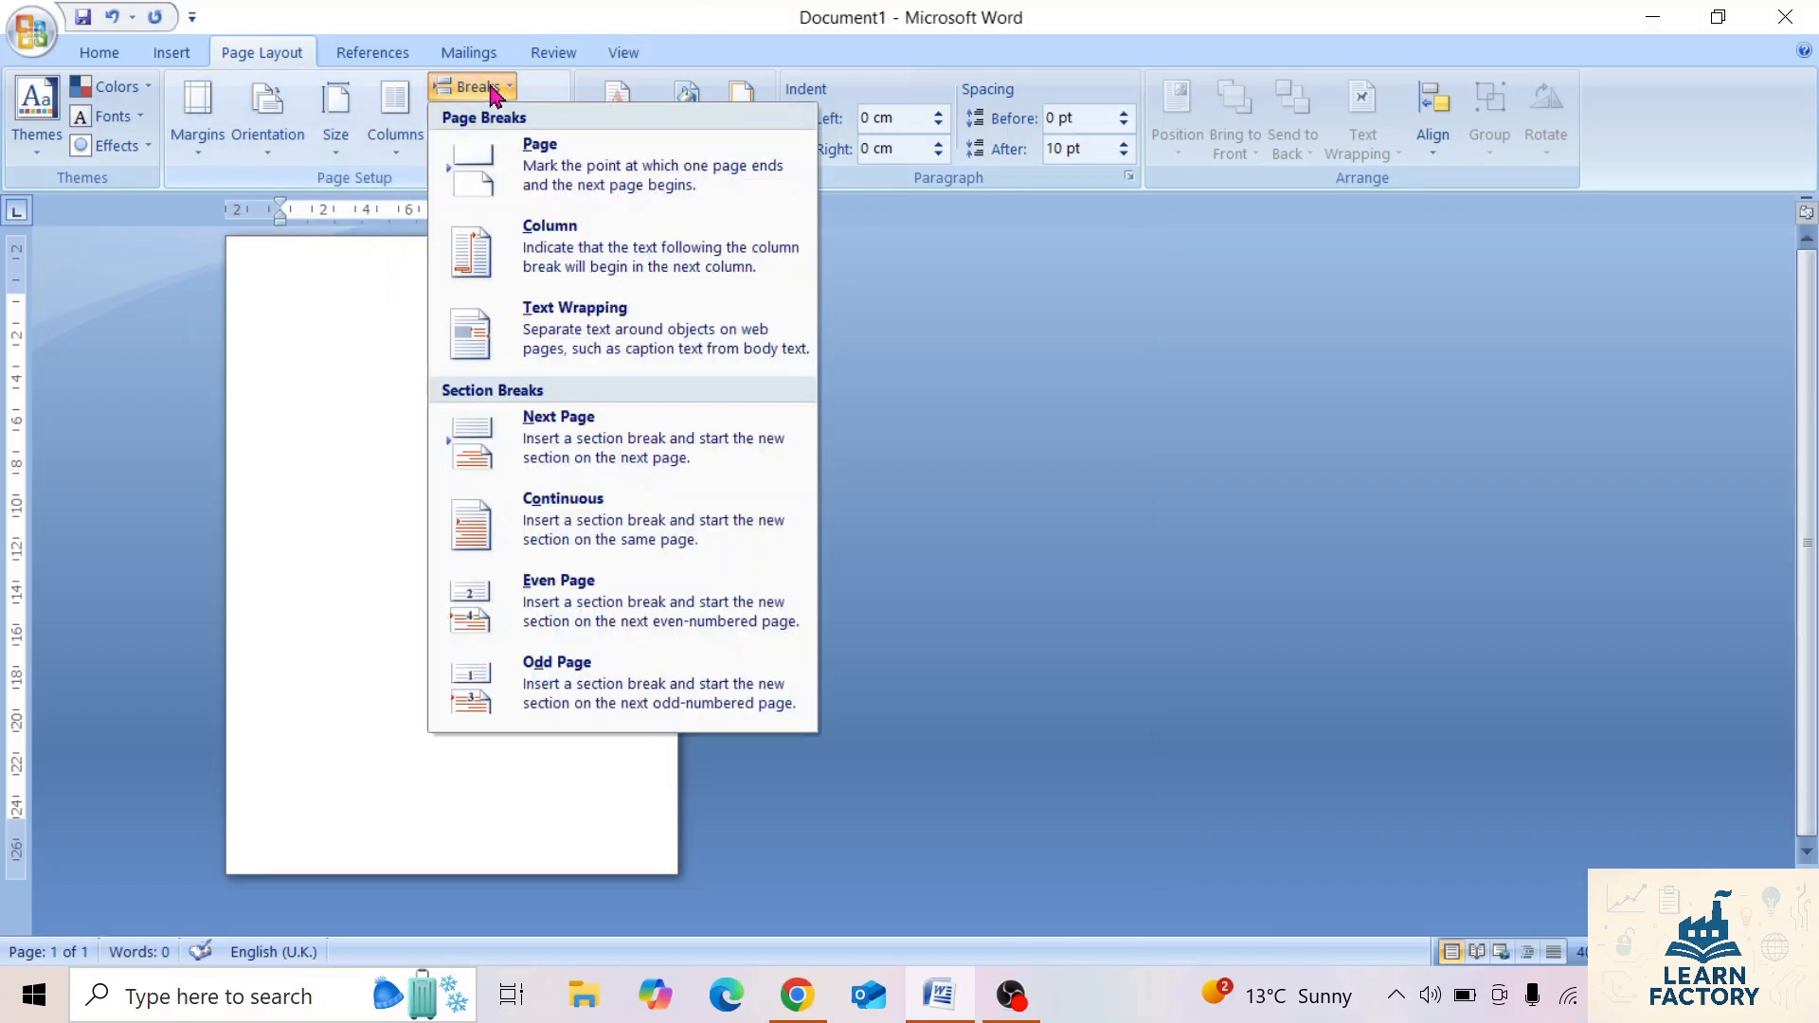
click(567, 455)
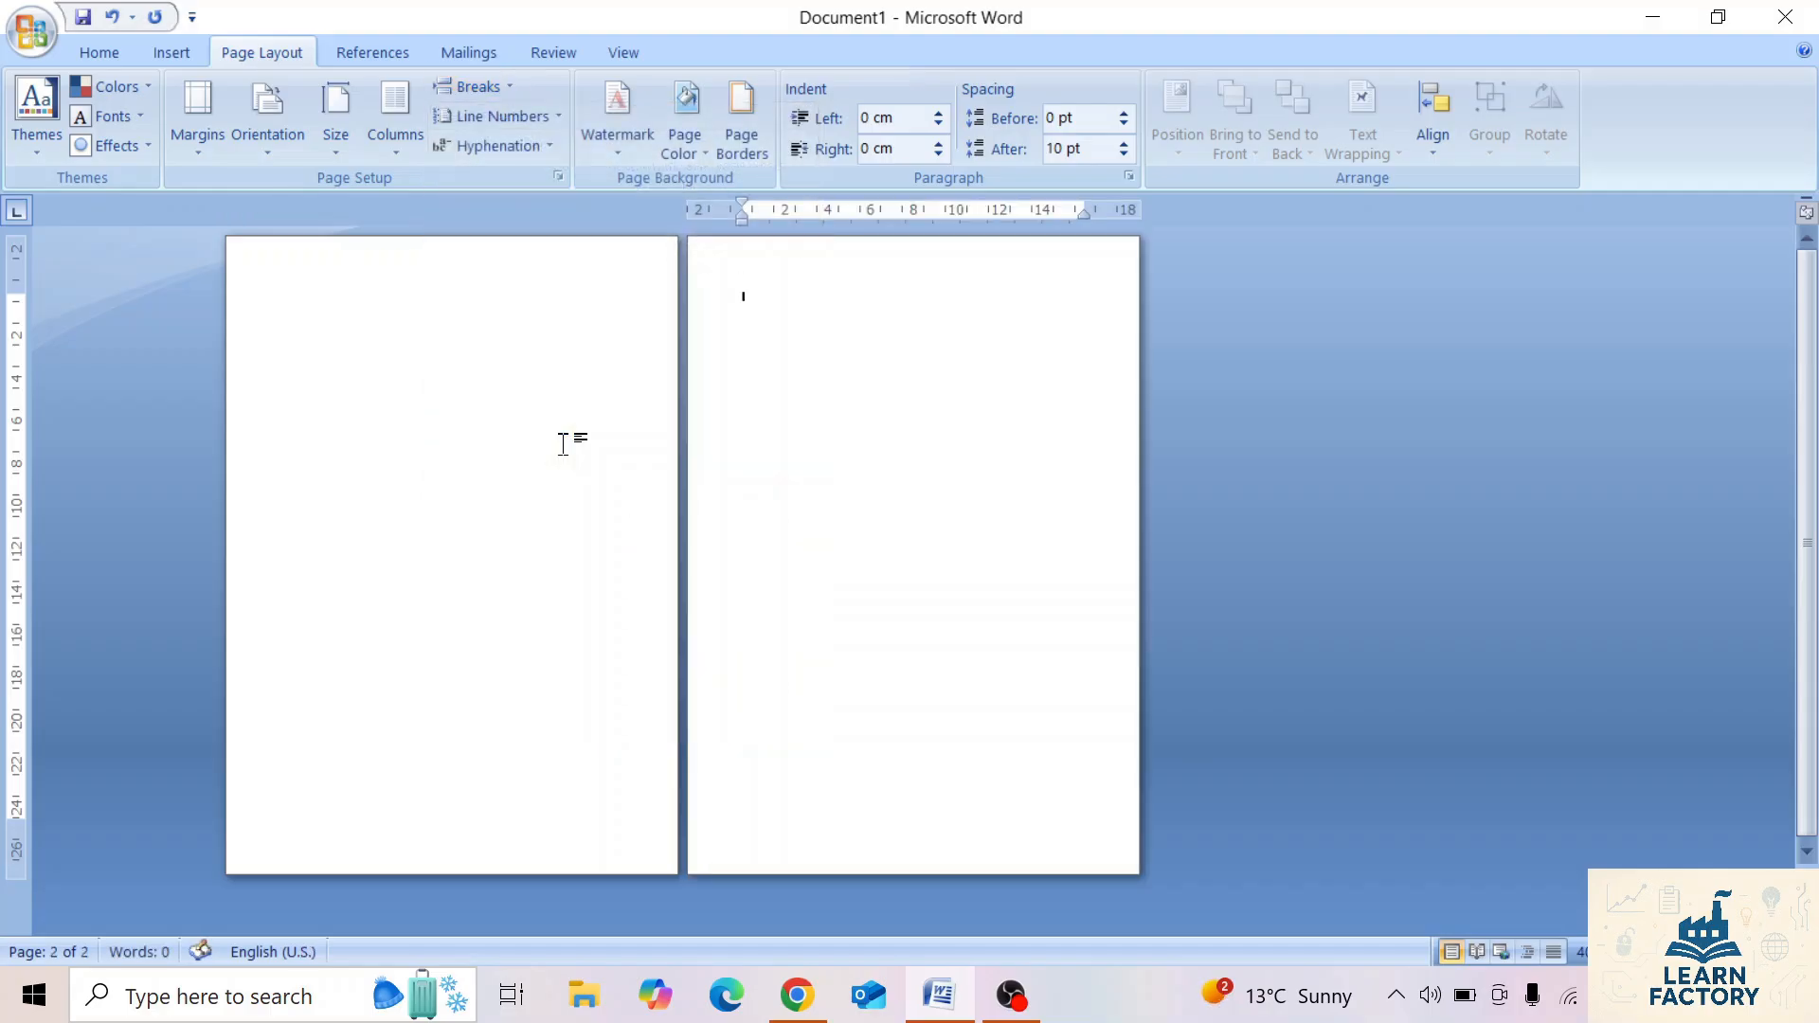
click(406, 343)
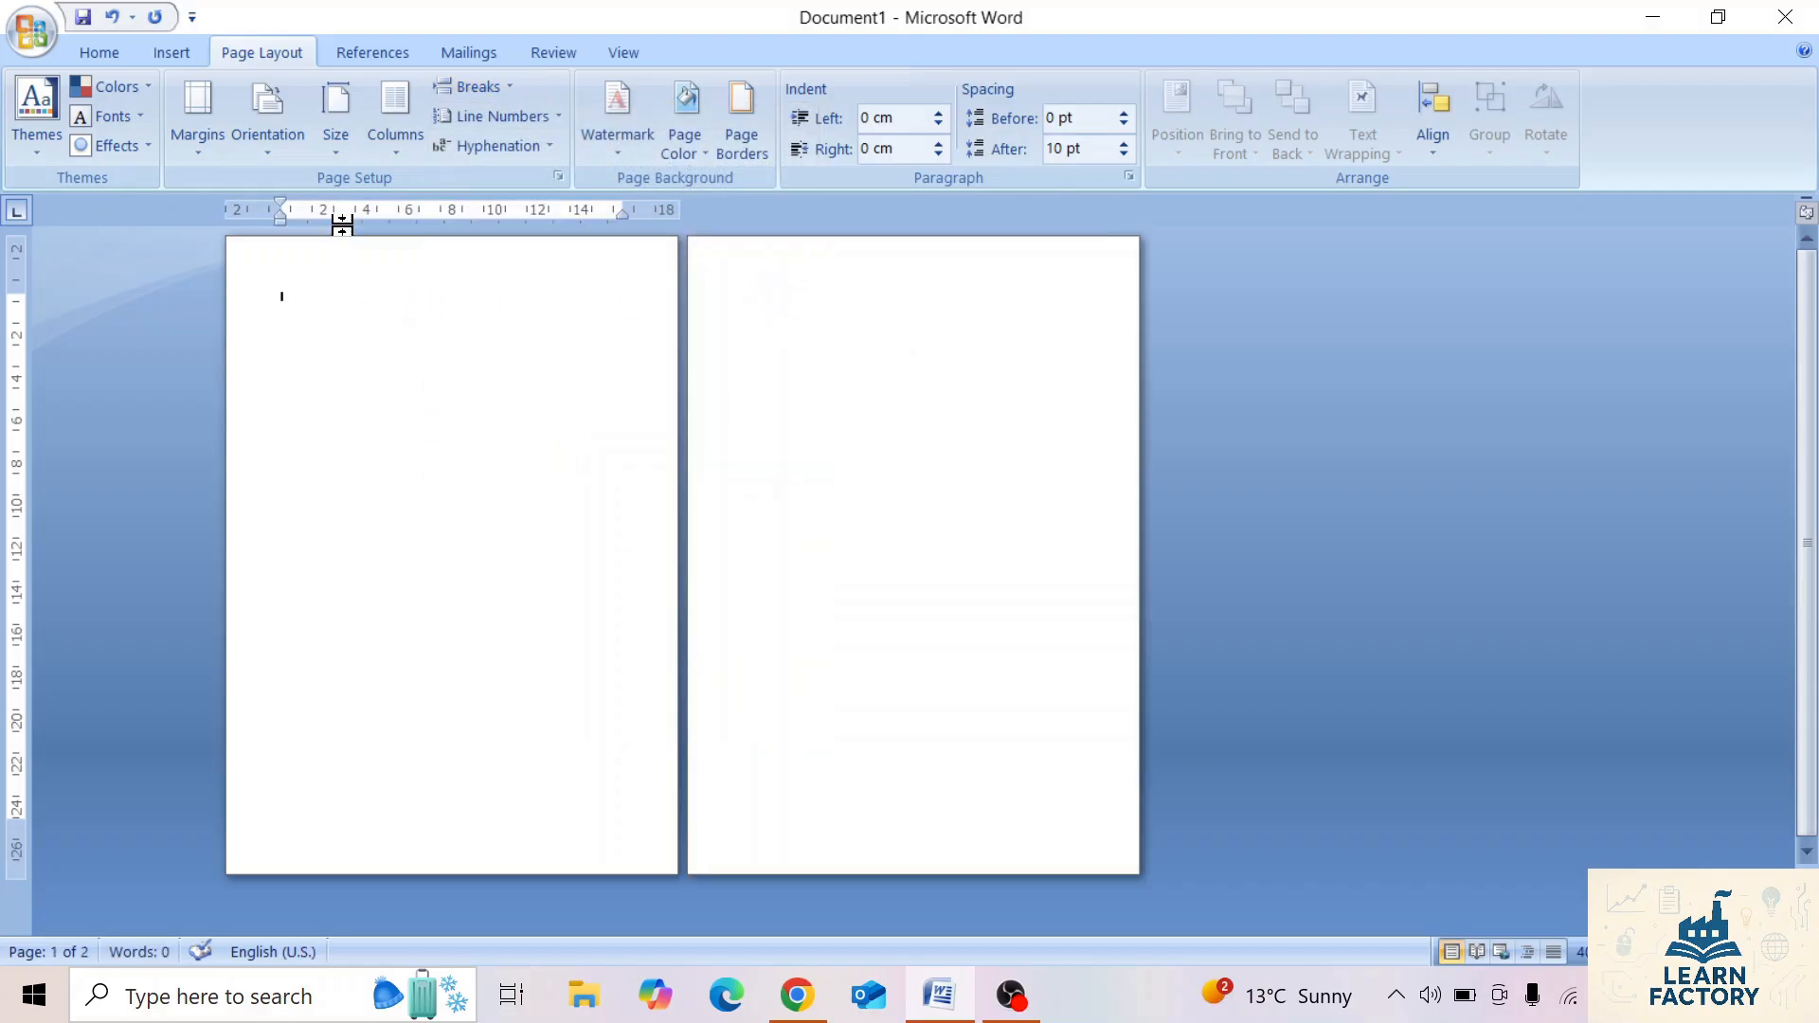
click(406, 135)
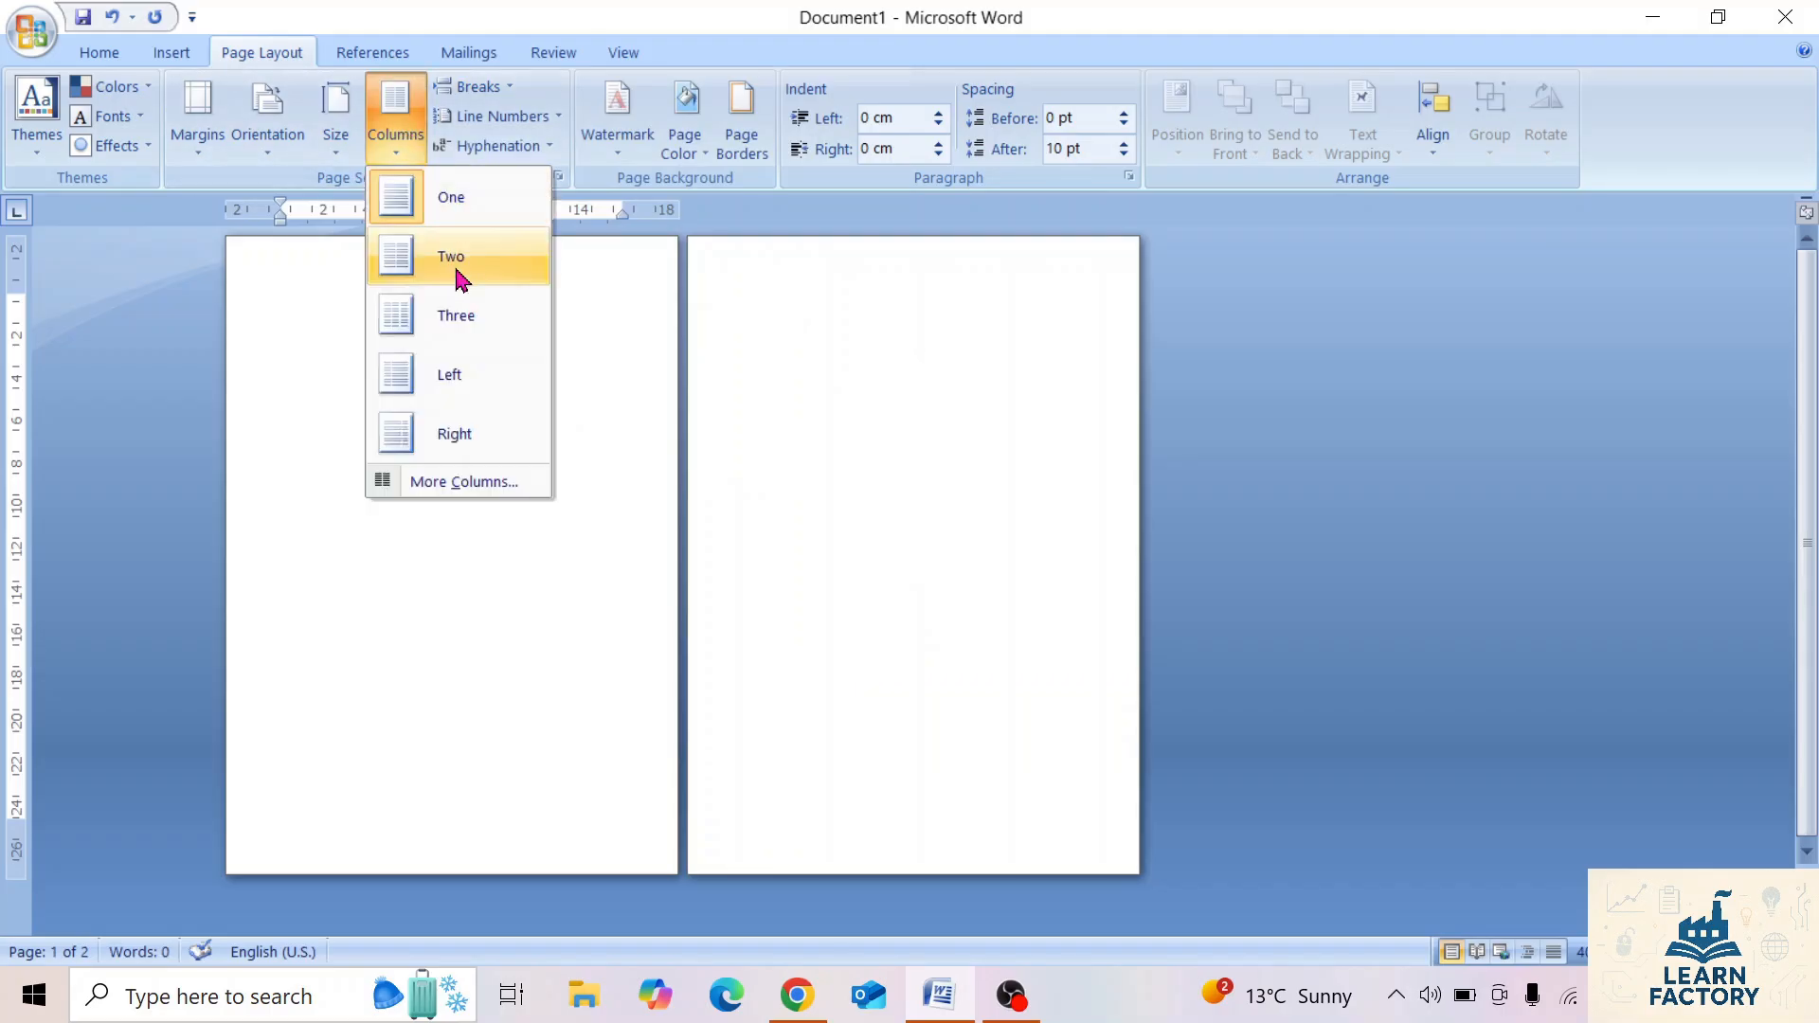
click(453, 266)
Check the column setting of the second page's section and change that section to landscape orientation.
click(859, 336)
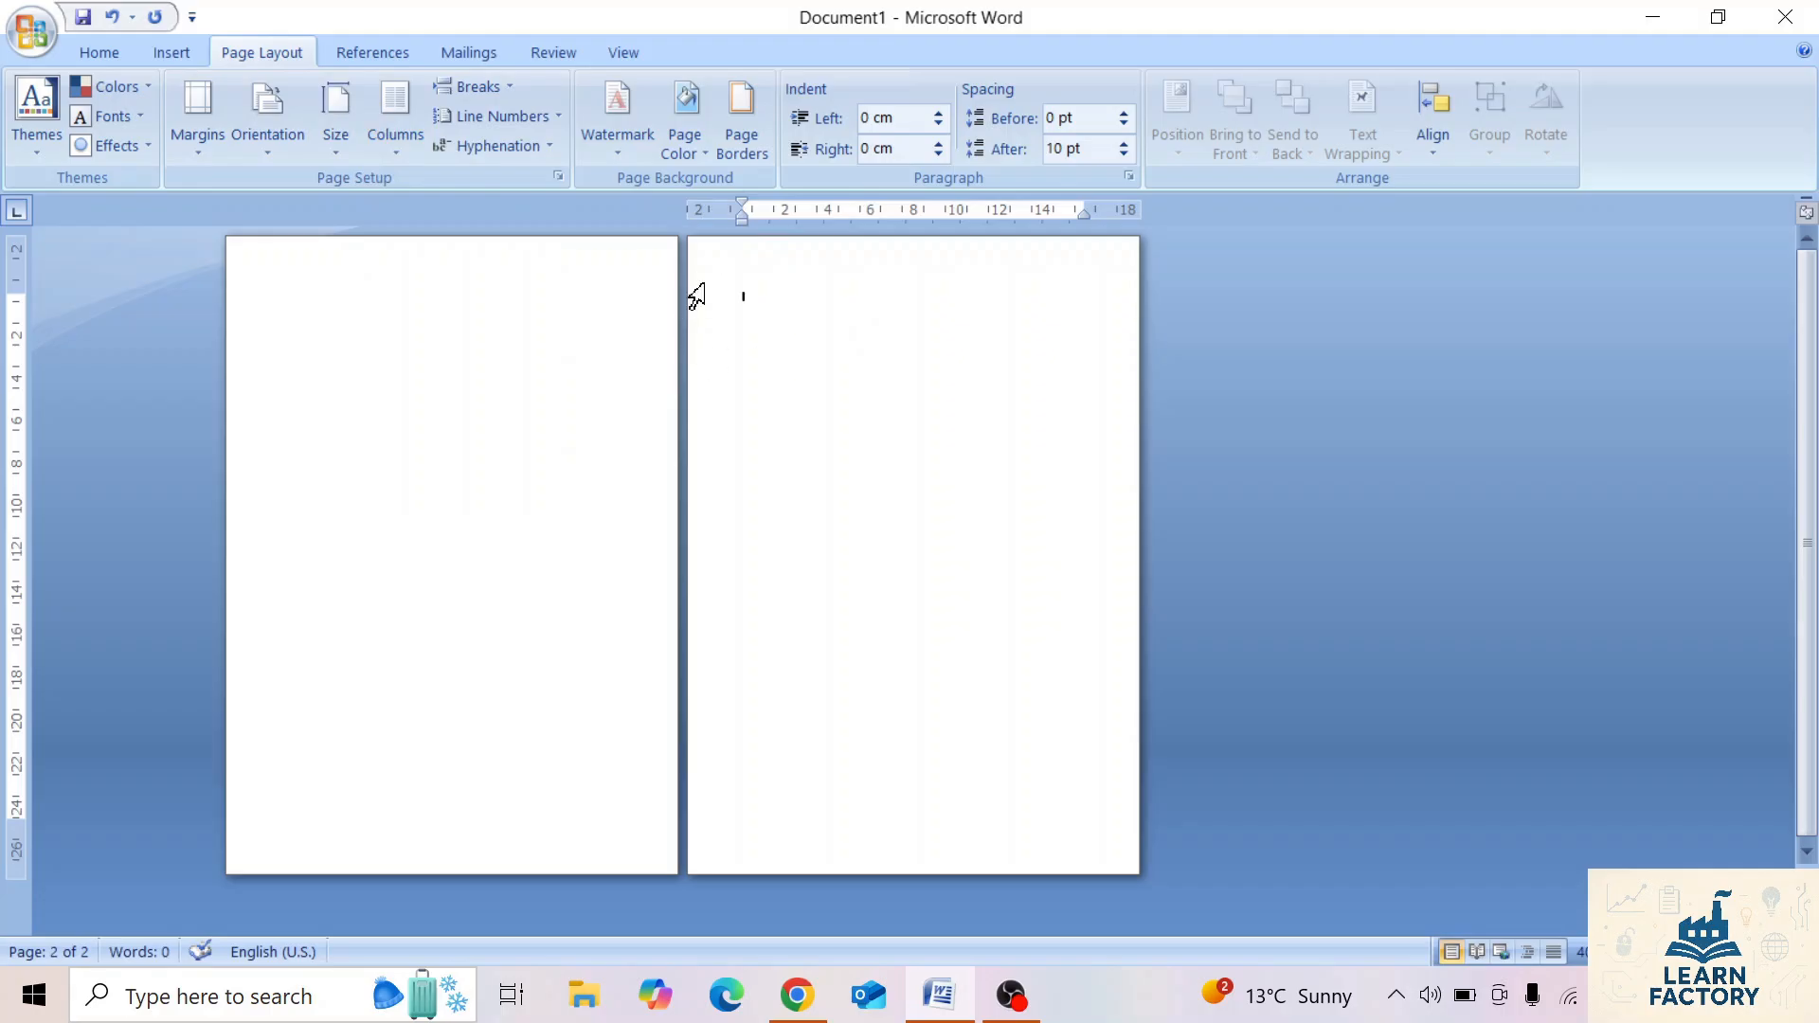
click(396, 144)
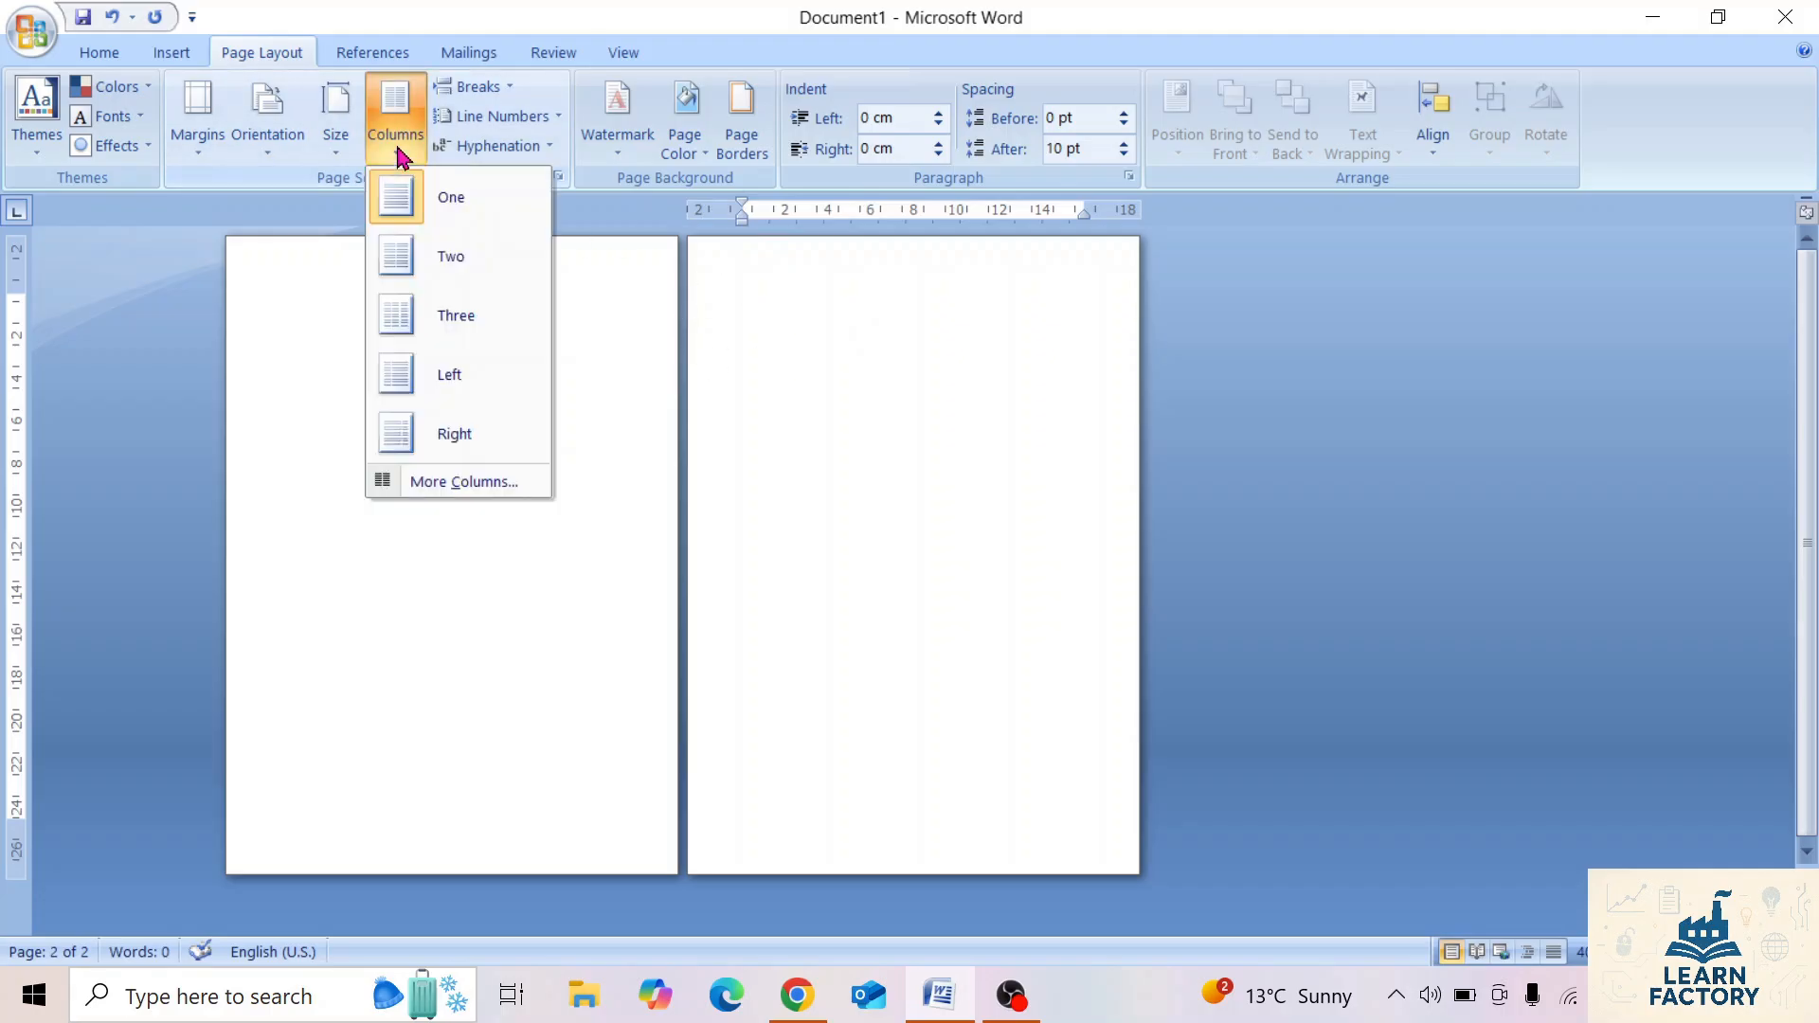
click(185, 137)
click(273, 144)
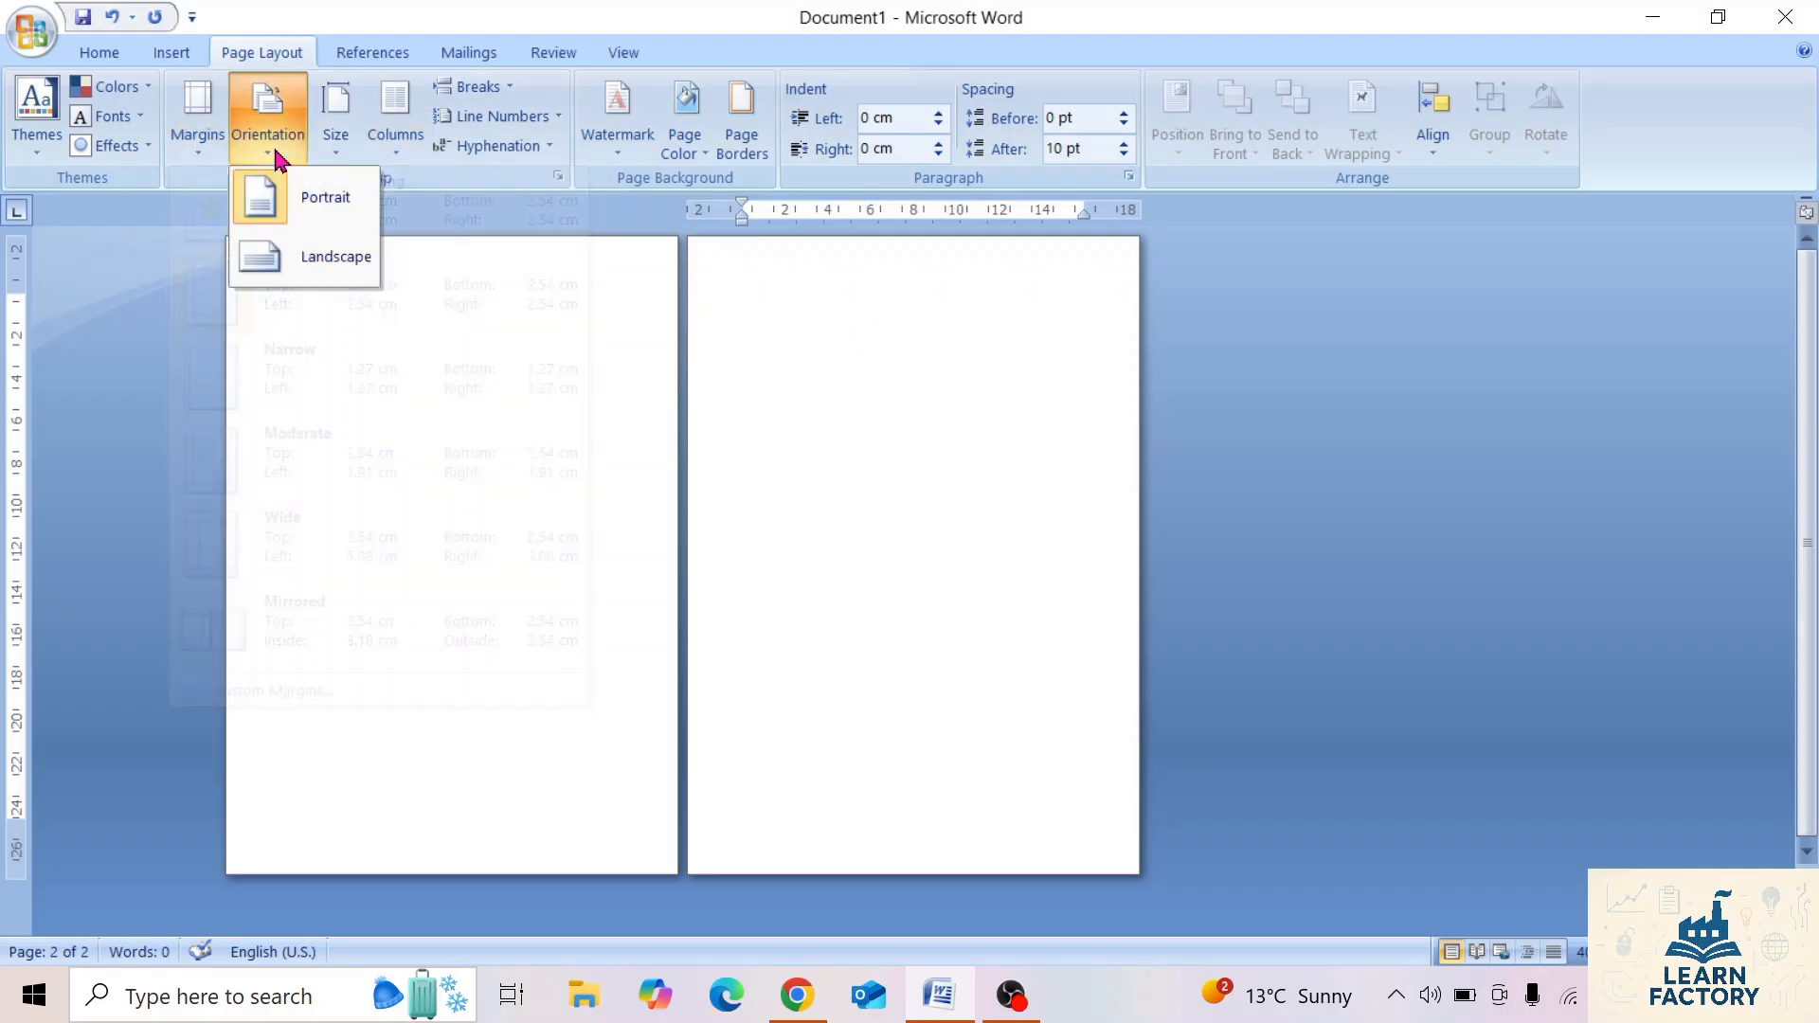
click(321, 256)
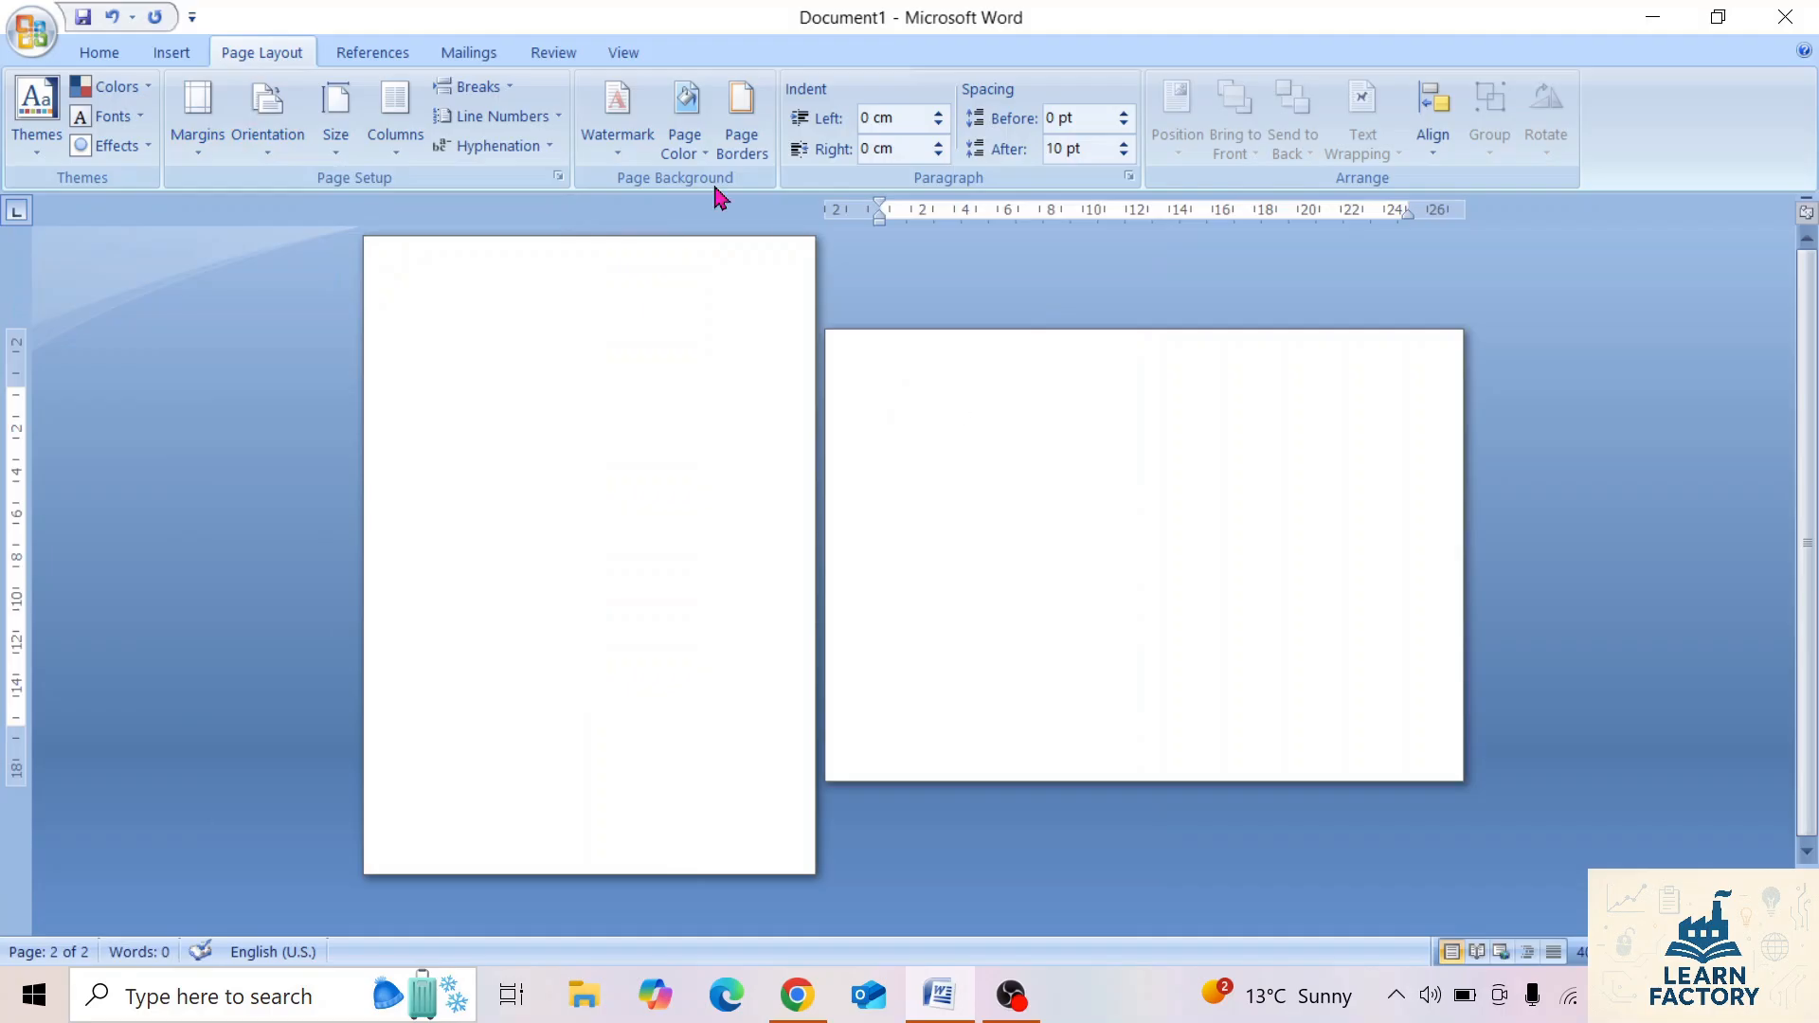
Delete the section break from the first page and review the available page and section break types.
click(474, 87)
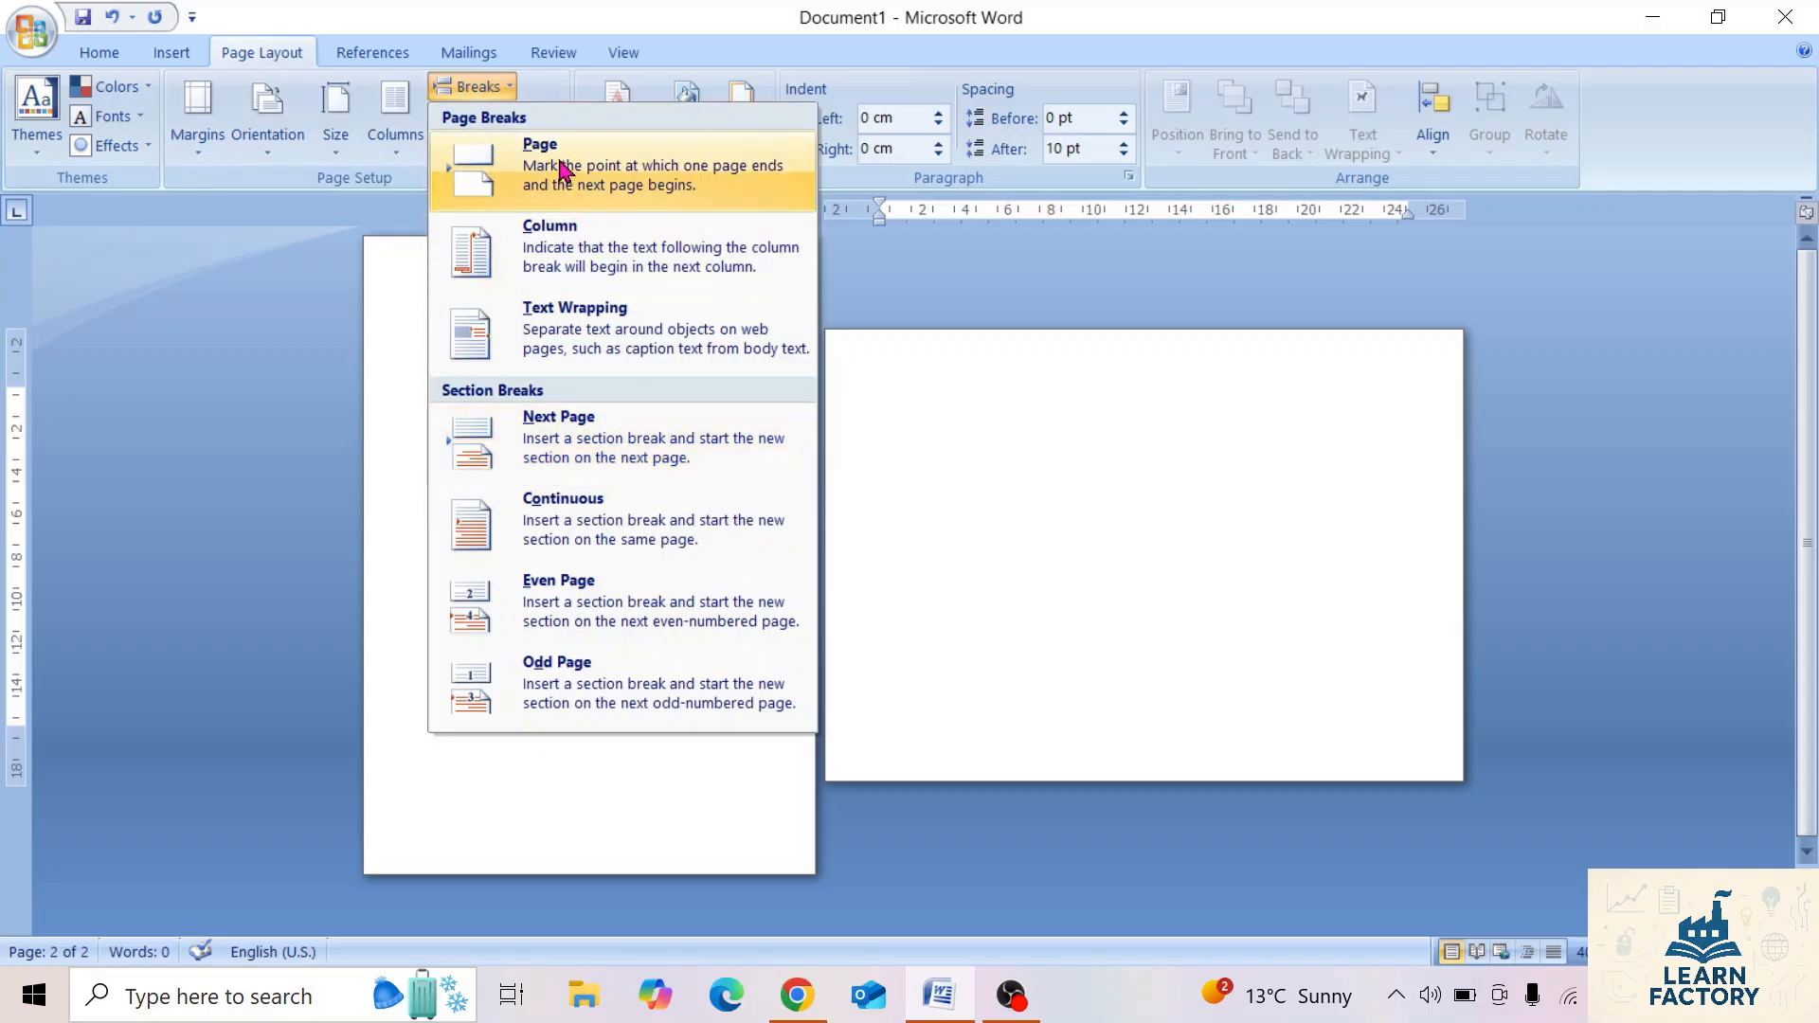
click(374, 366)
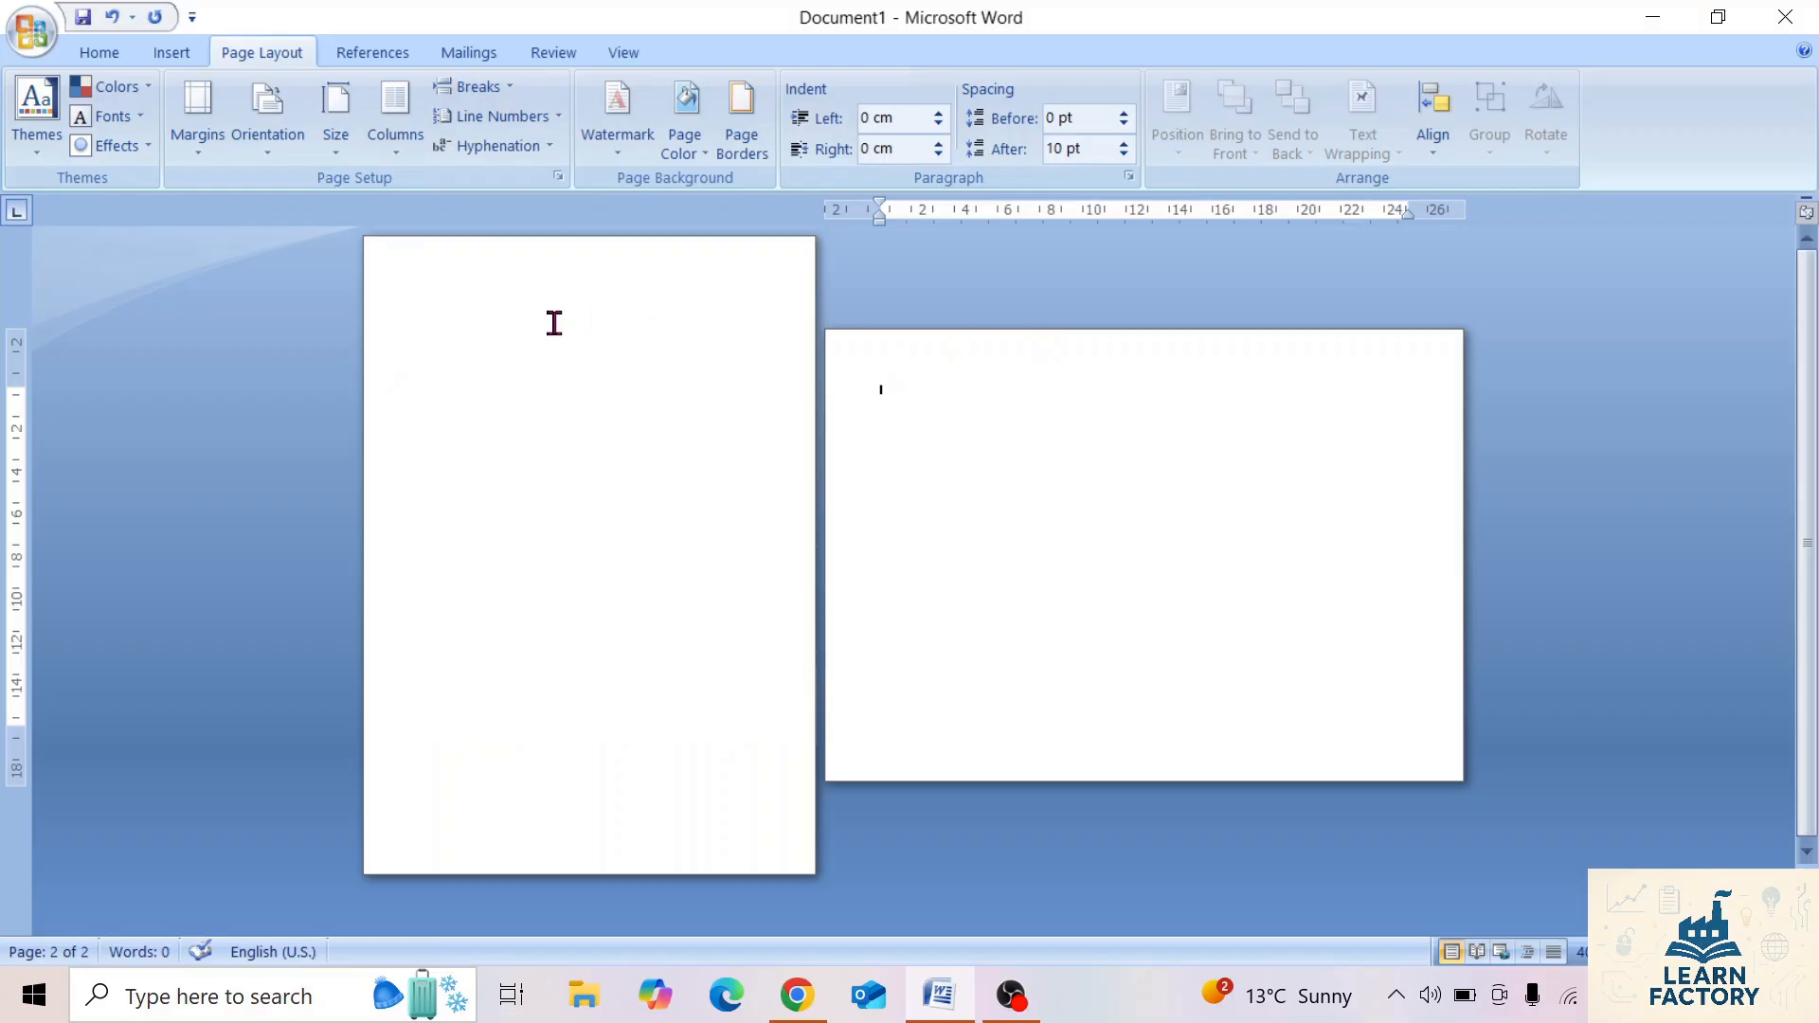
click(482, 337)
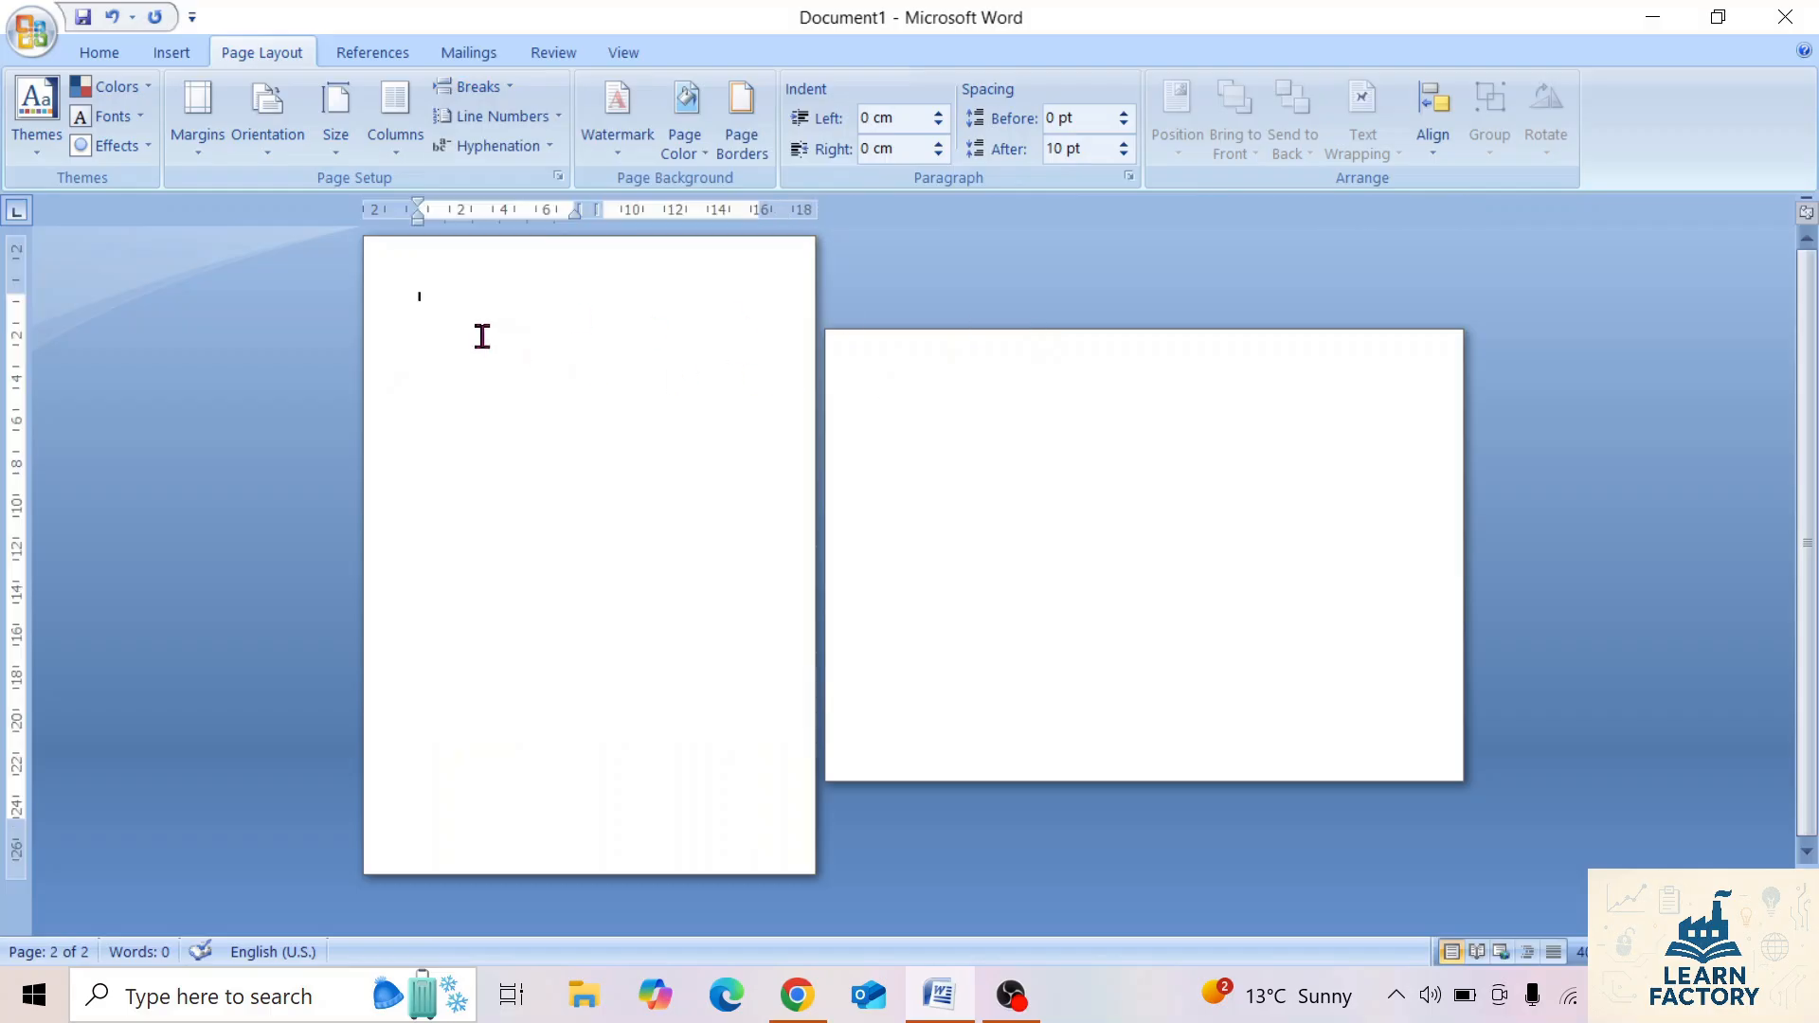
key(Delete)
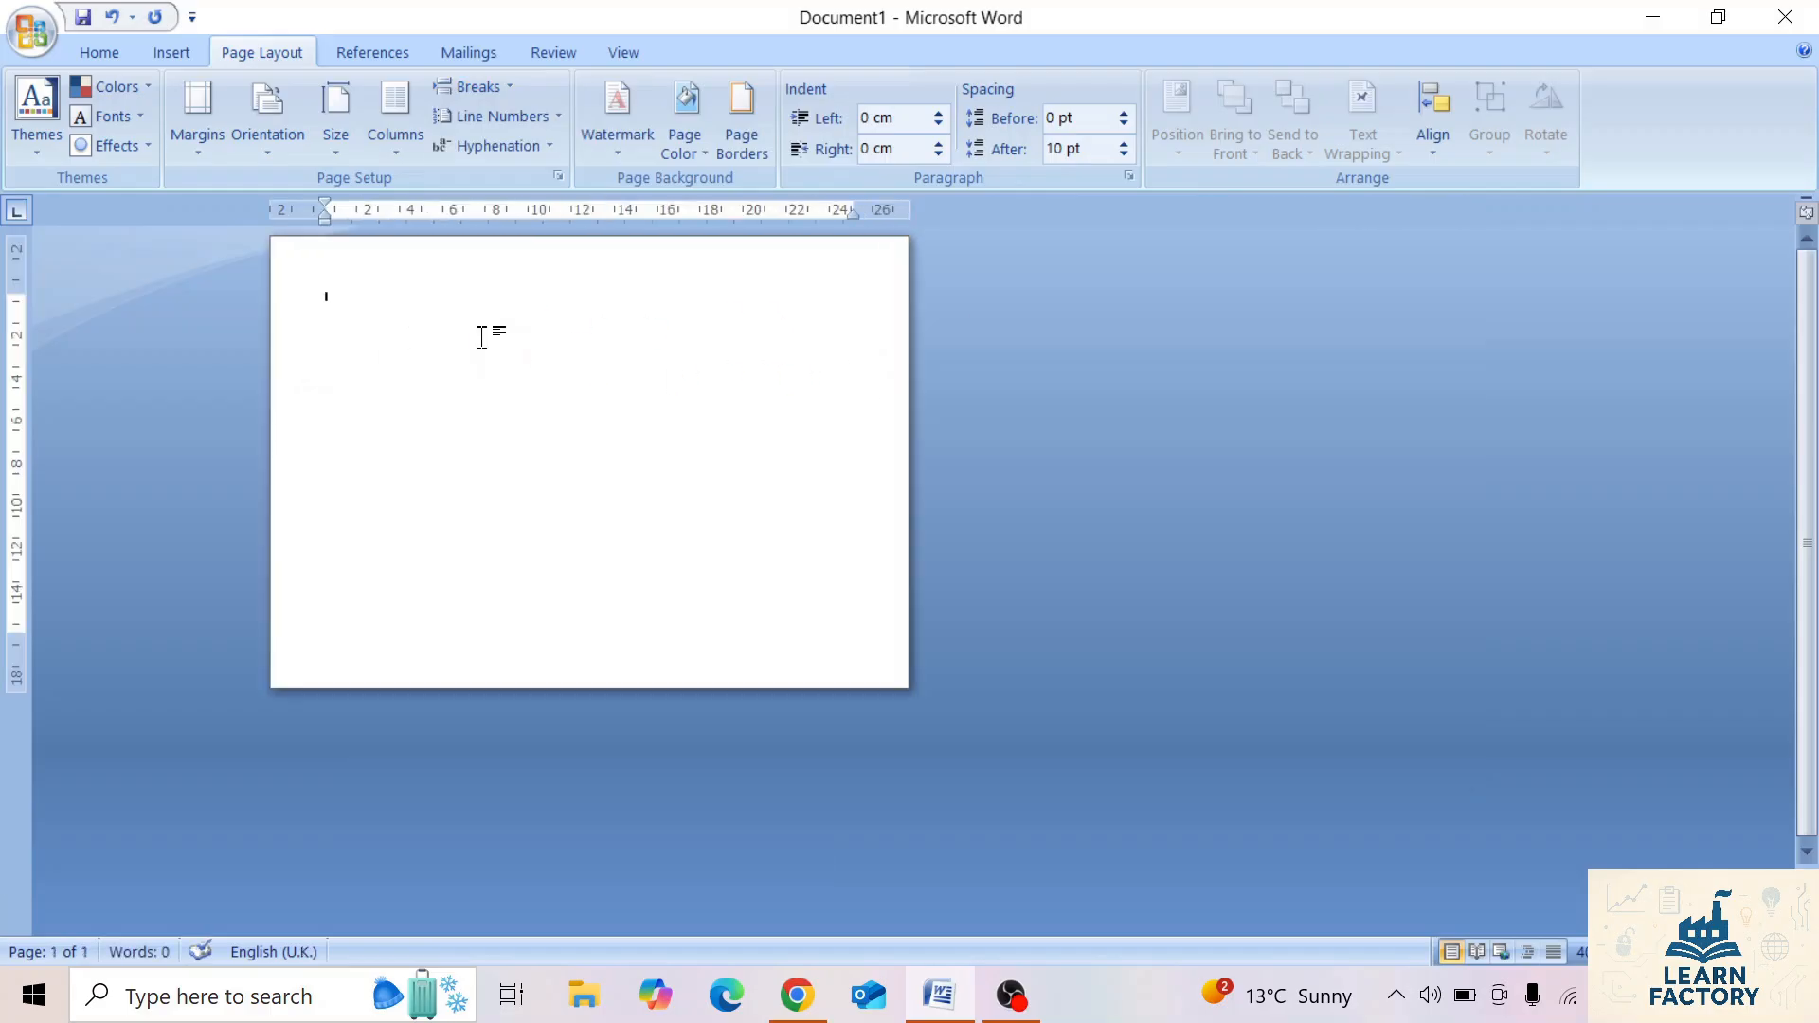
click(512, 88)
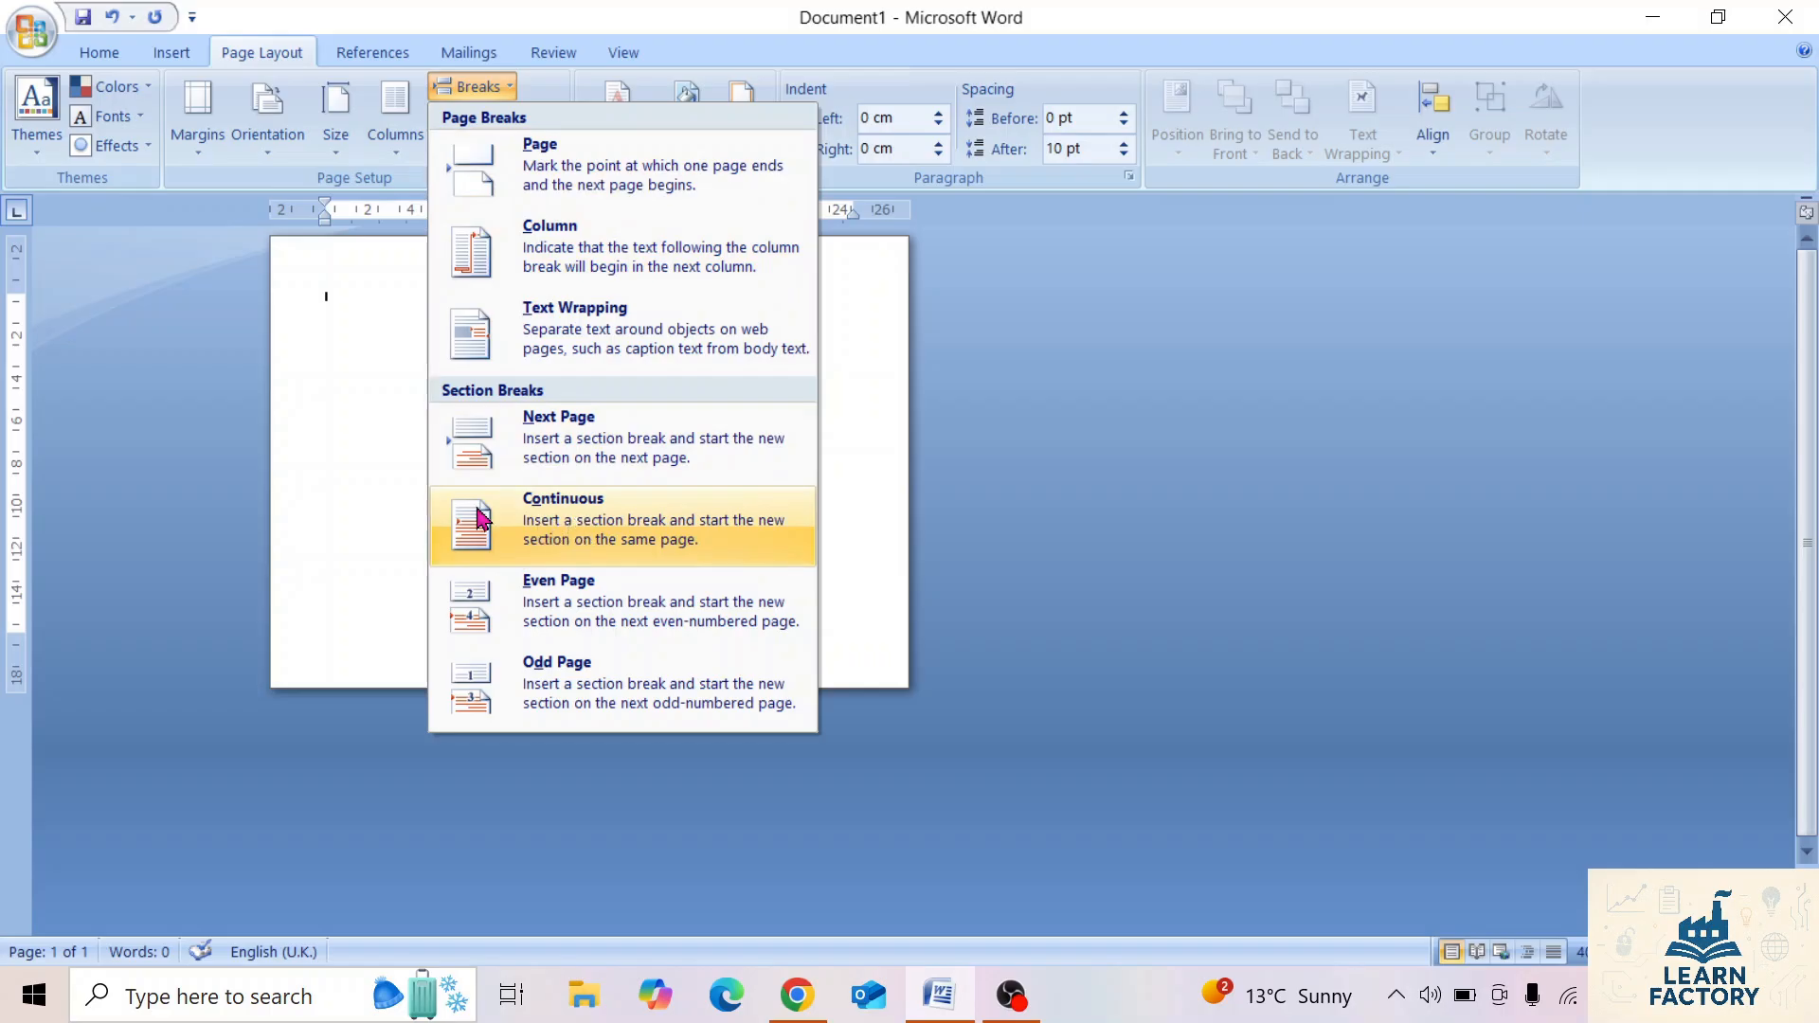
click(325, 413)
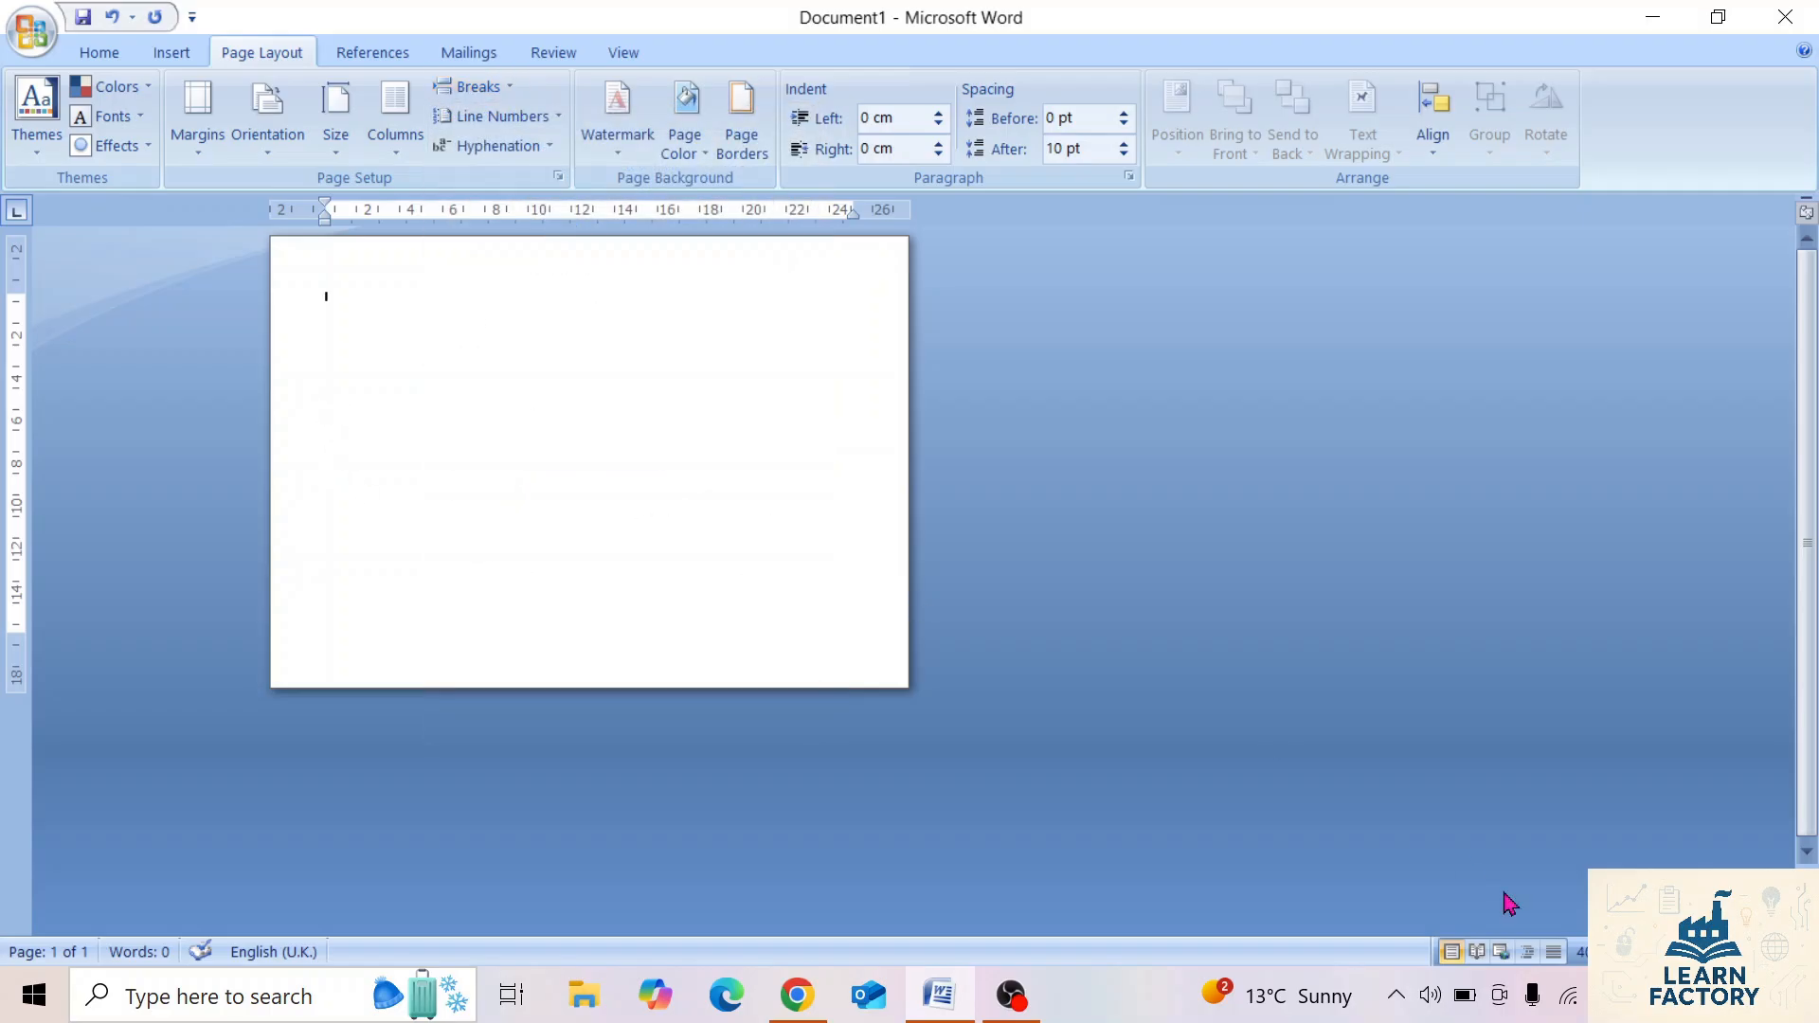
Fill the landscape page with sample text using the =rand function.
click(1781, 952)
click(1782, 952)
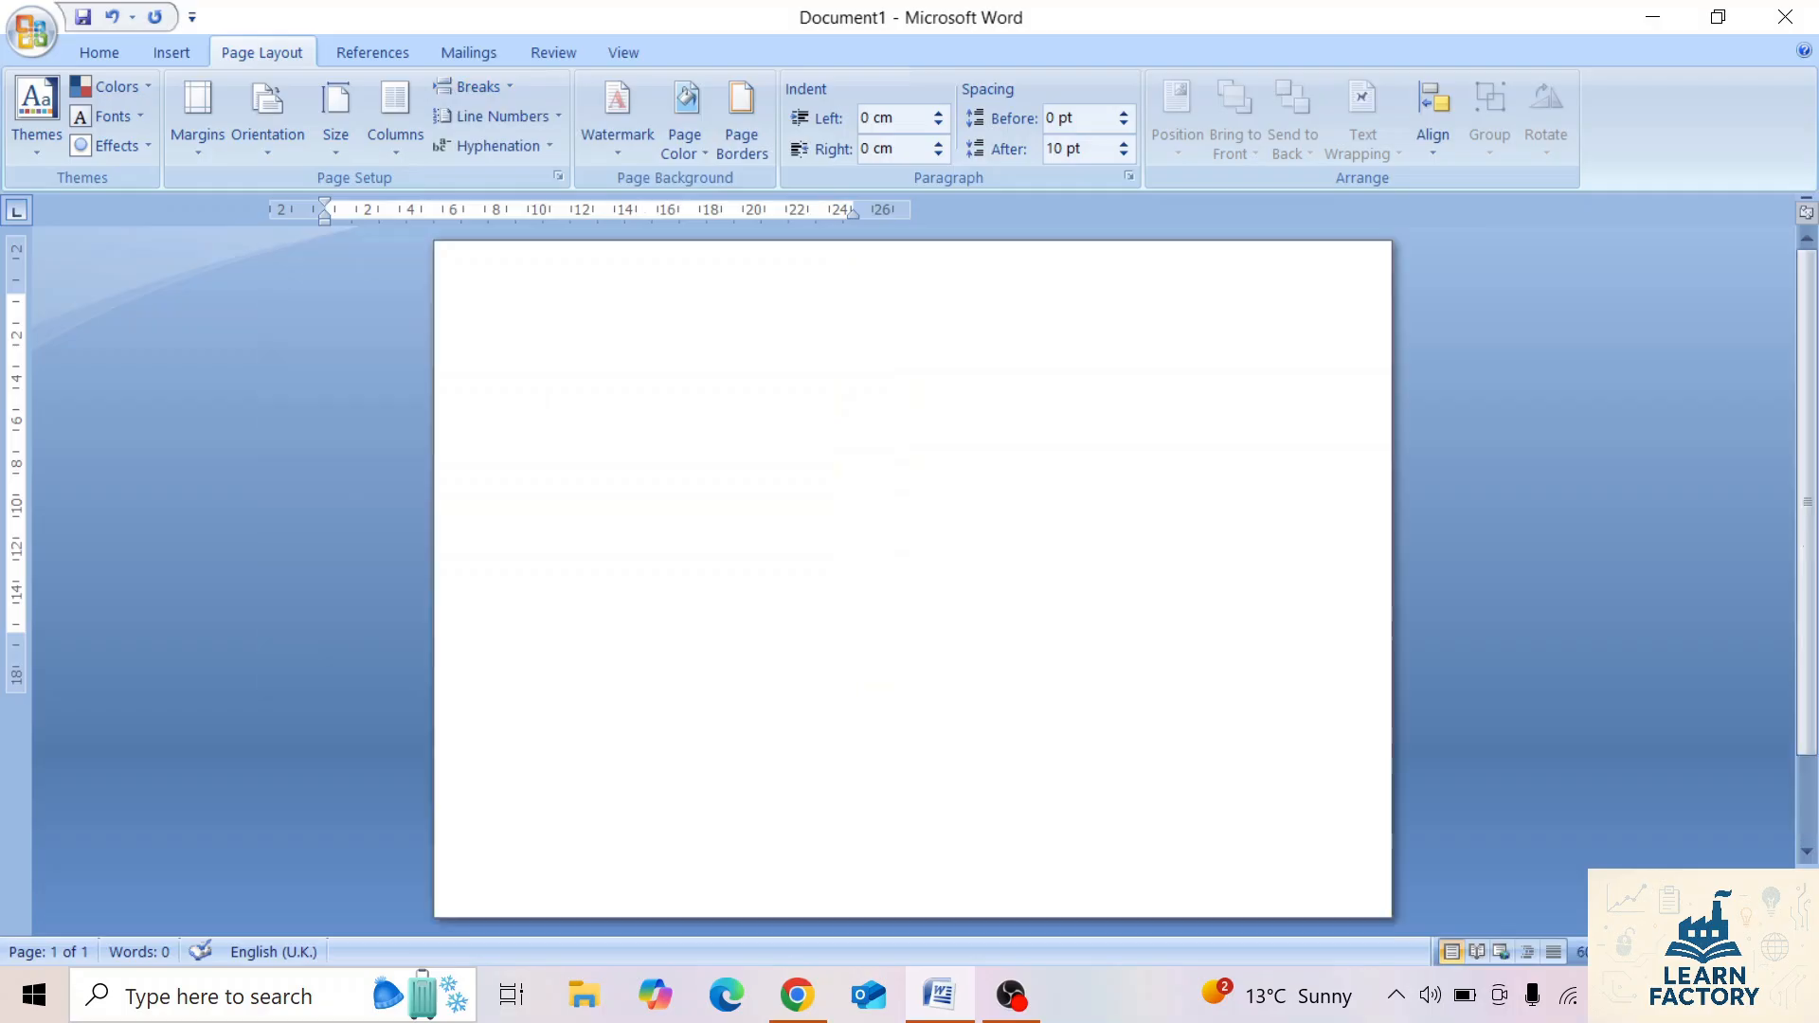
click(1782, 953)
click(1782, 952)
click(1781, 952)
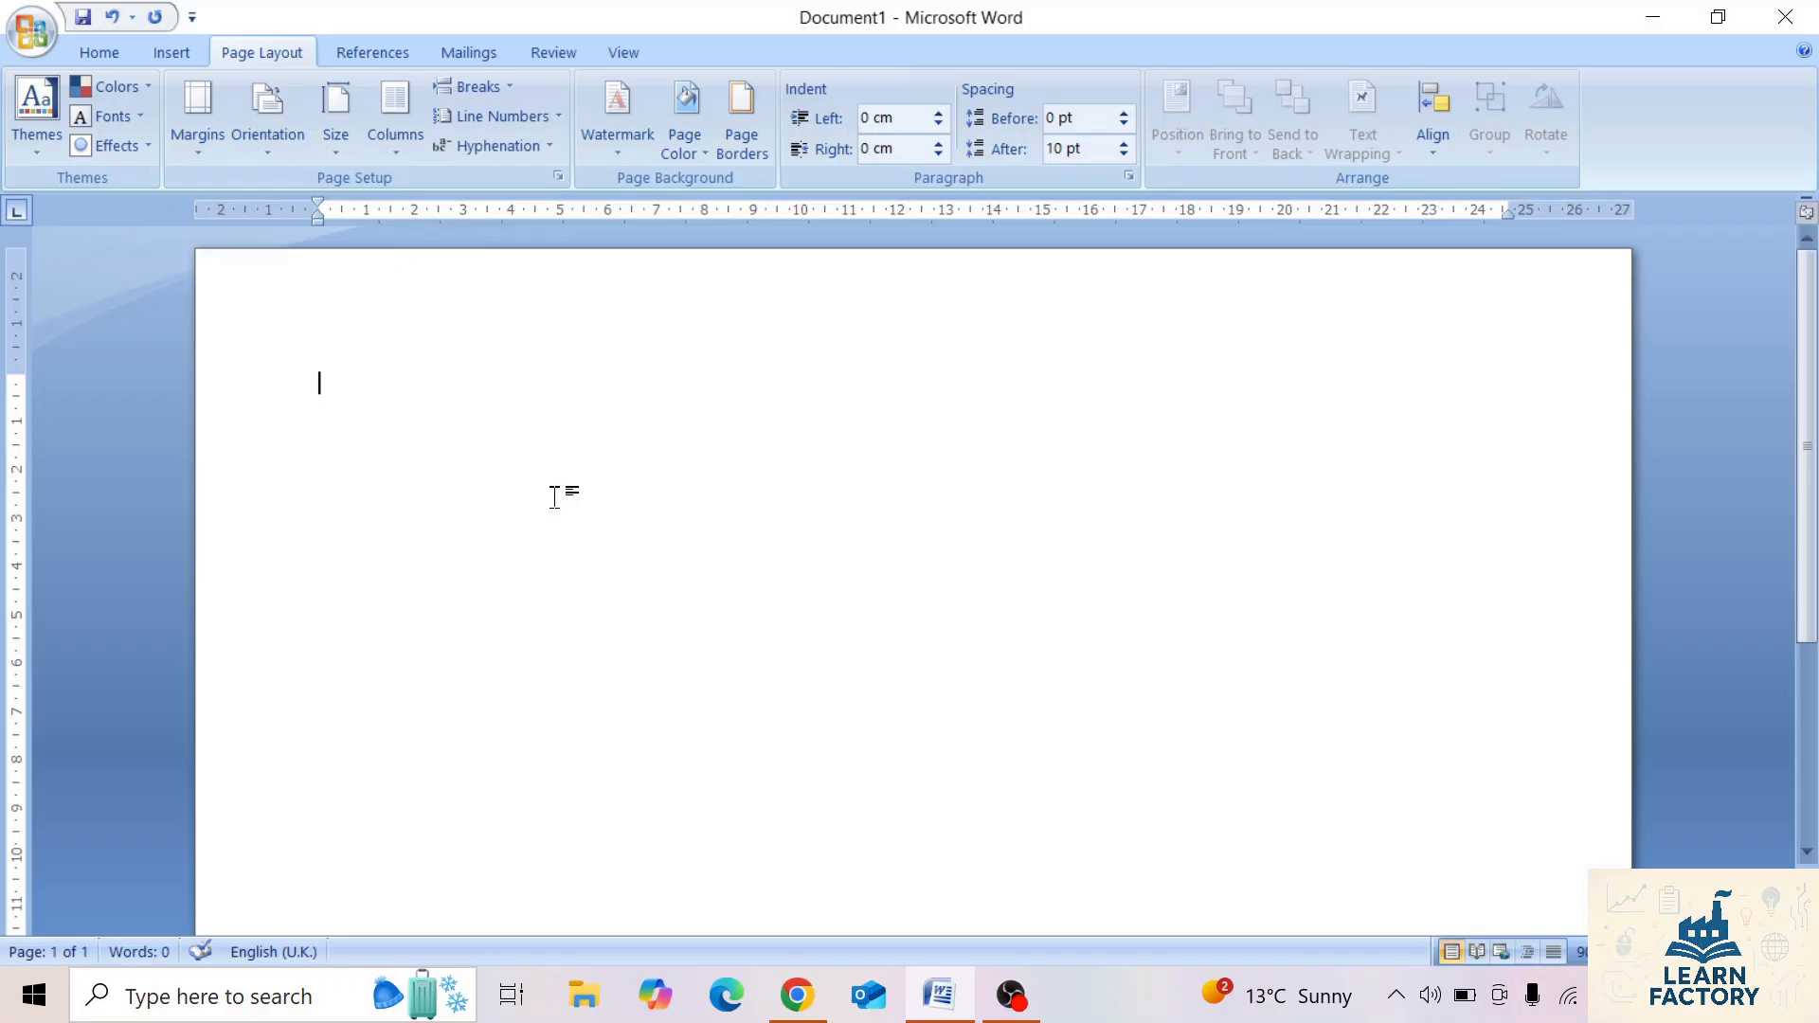
text(=rand()
key(Return)
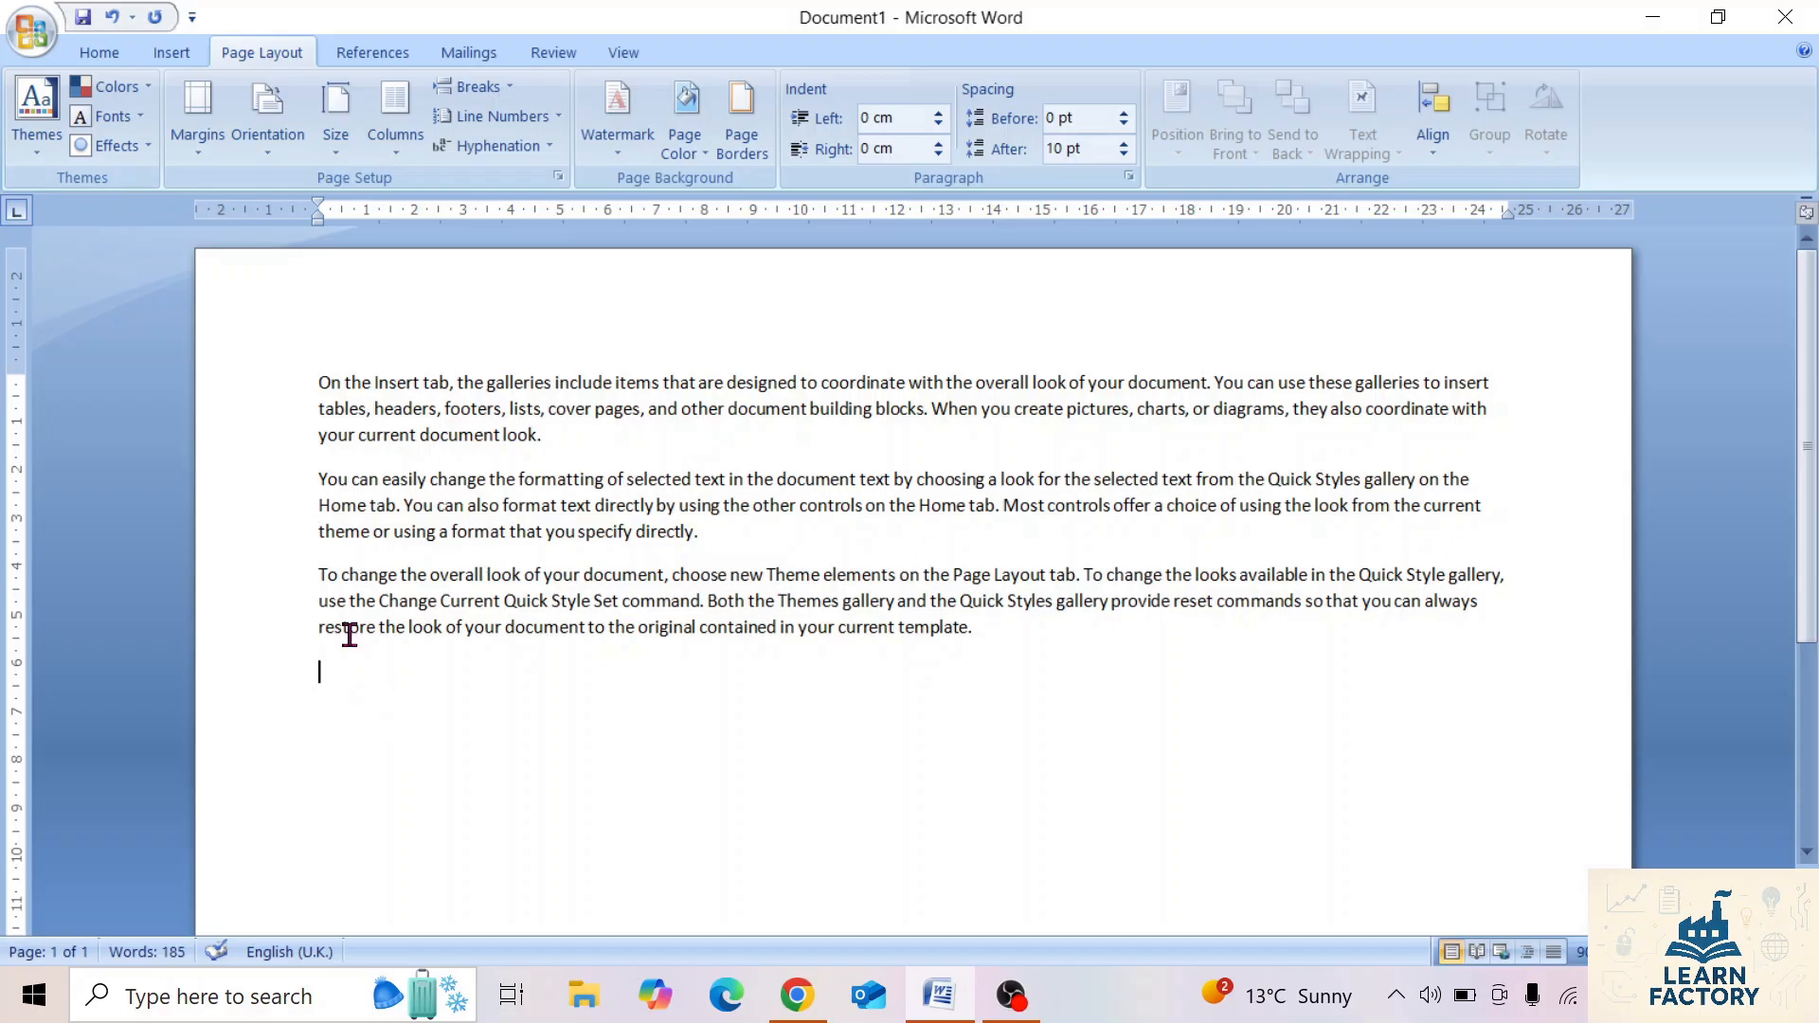
Try the two-column layout on the sample text, and return it to one column.
click(395, 116)
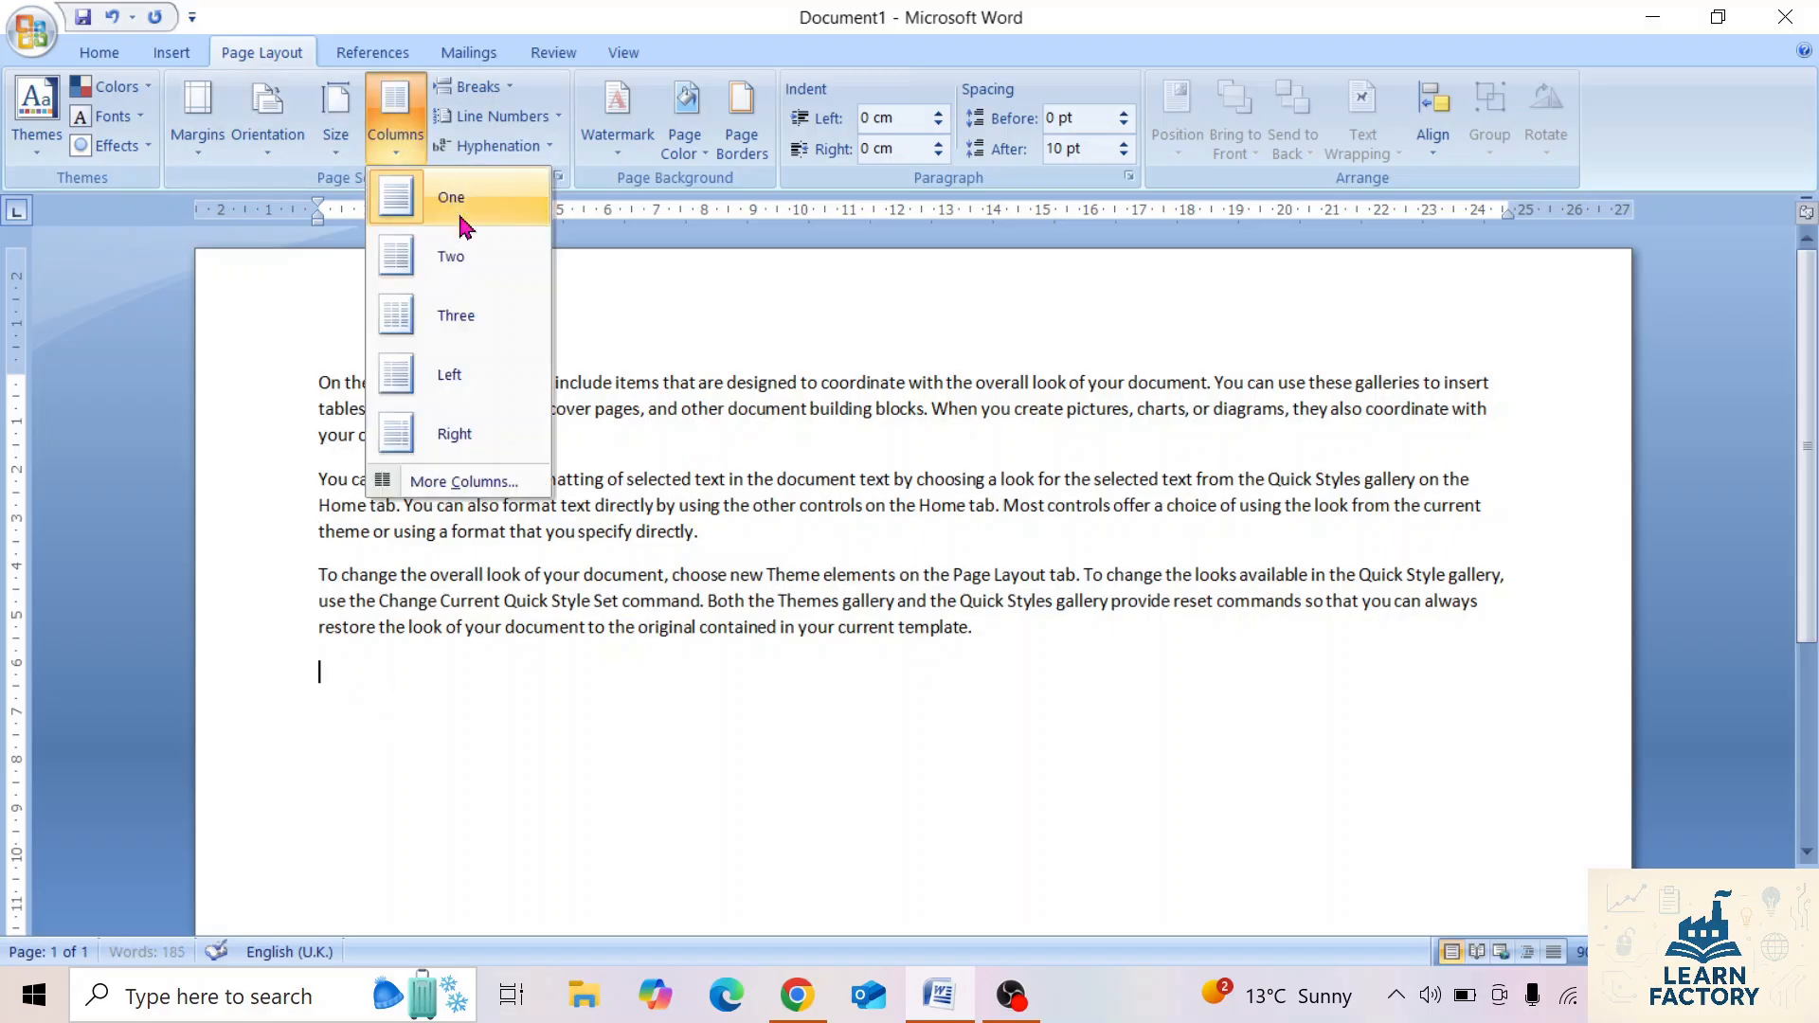
click(451, 265)
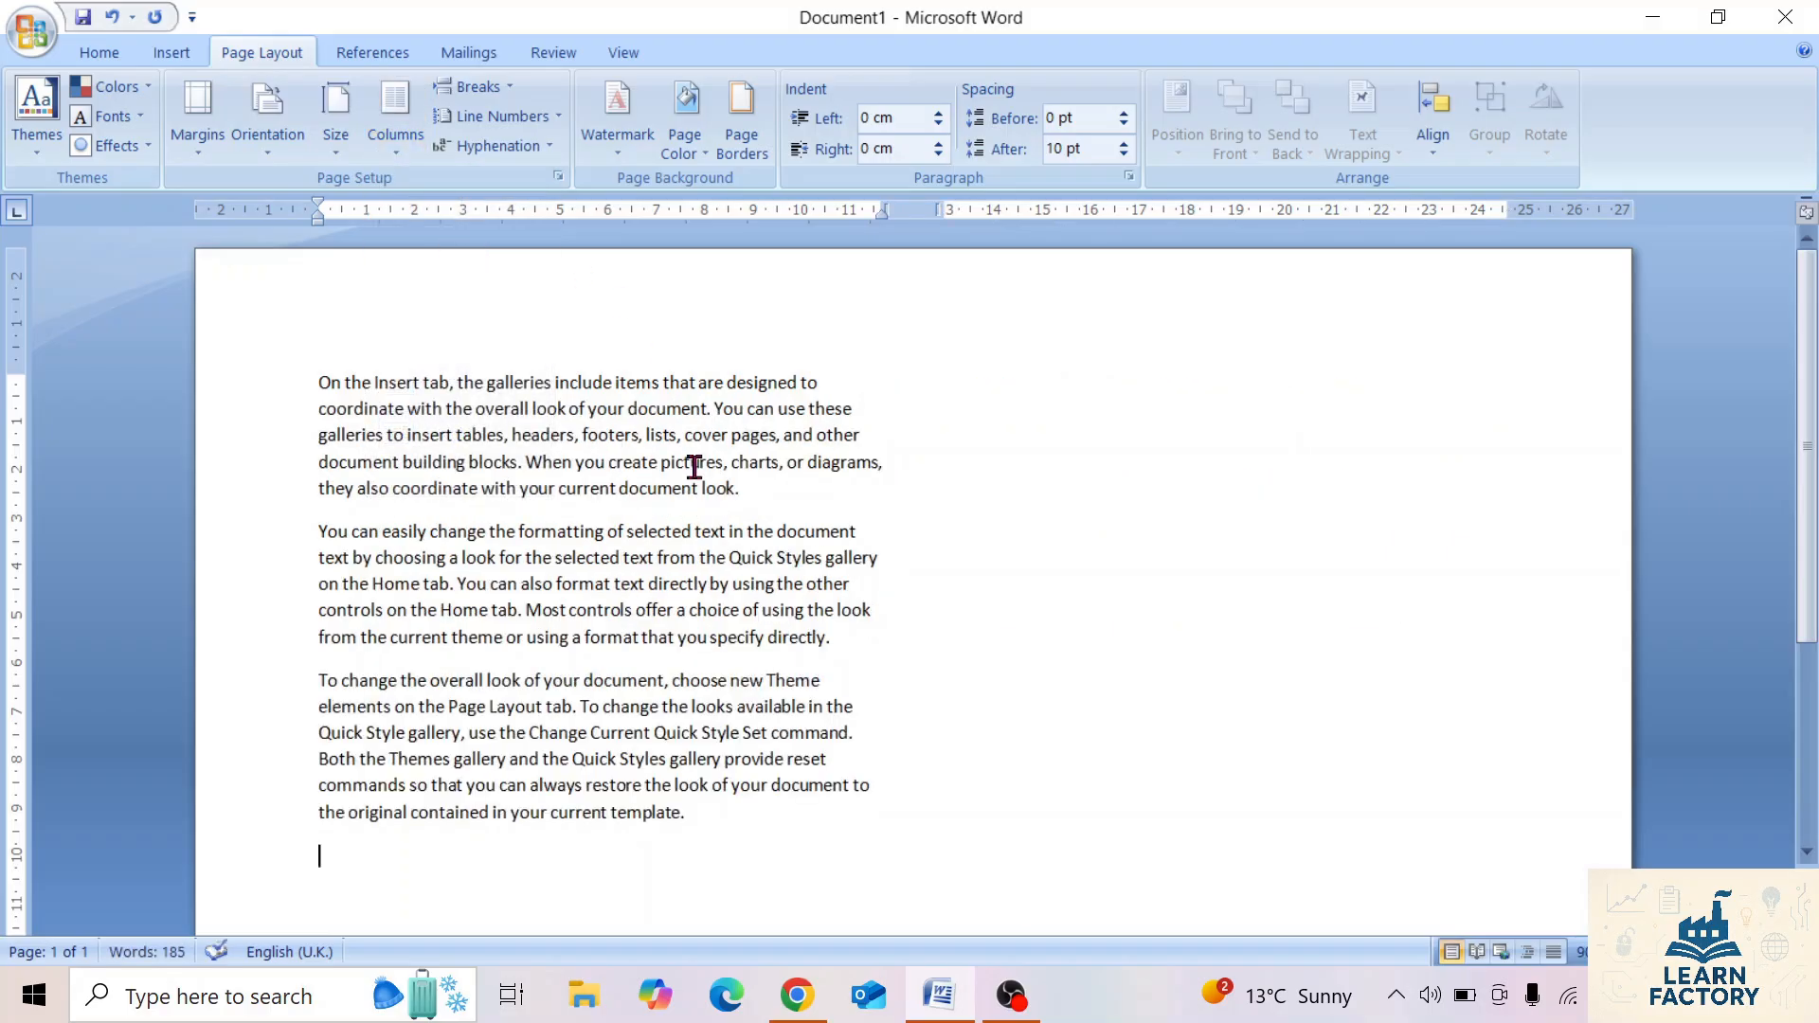
click(397, 147)
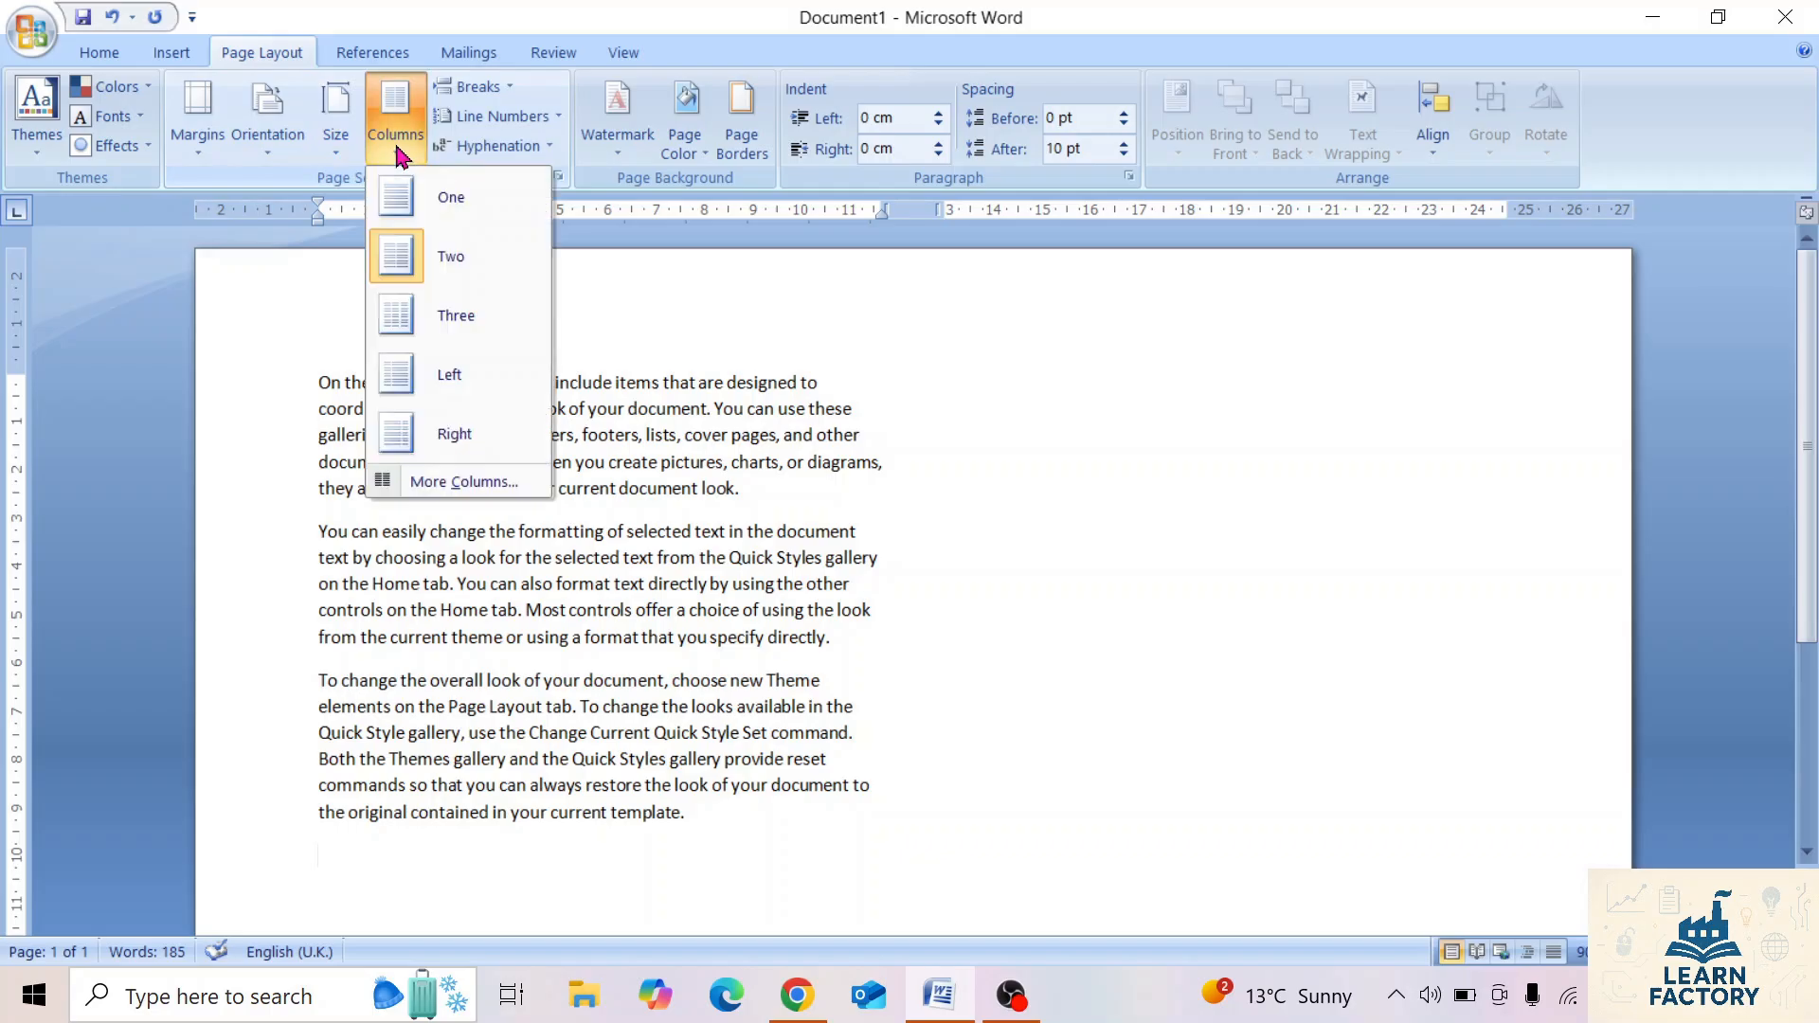
click(435, 200)
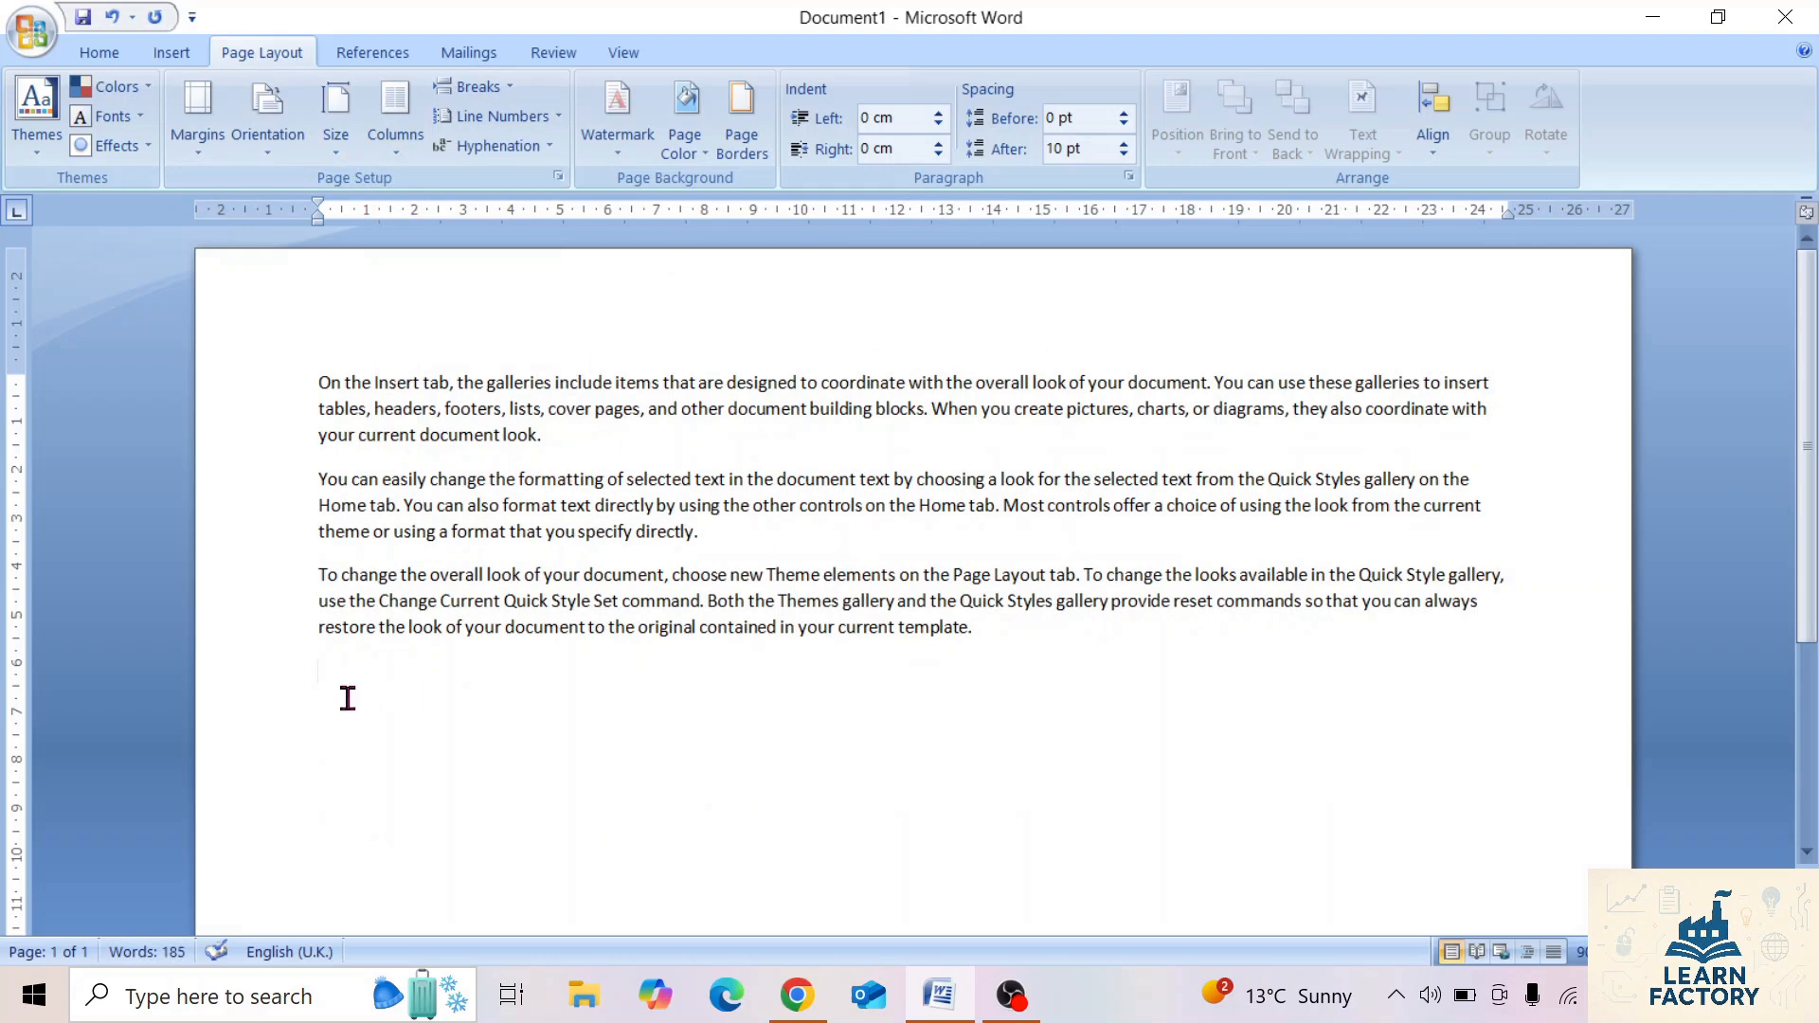
Insert a Continuous section break after the sample text and set the new section to two columns.
click(495, 92)
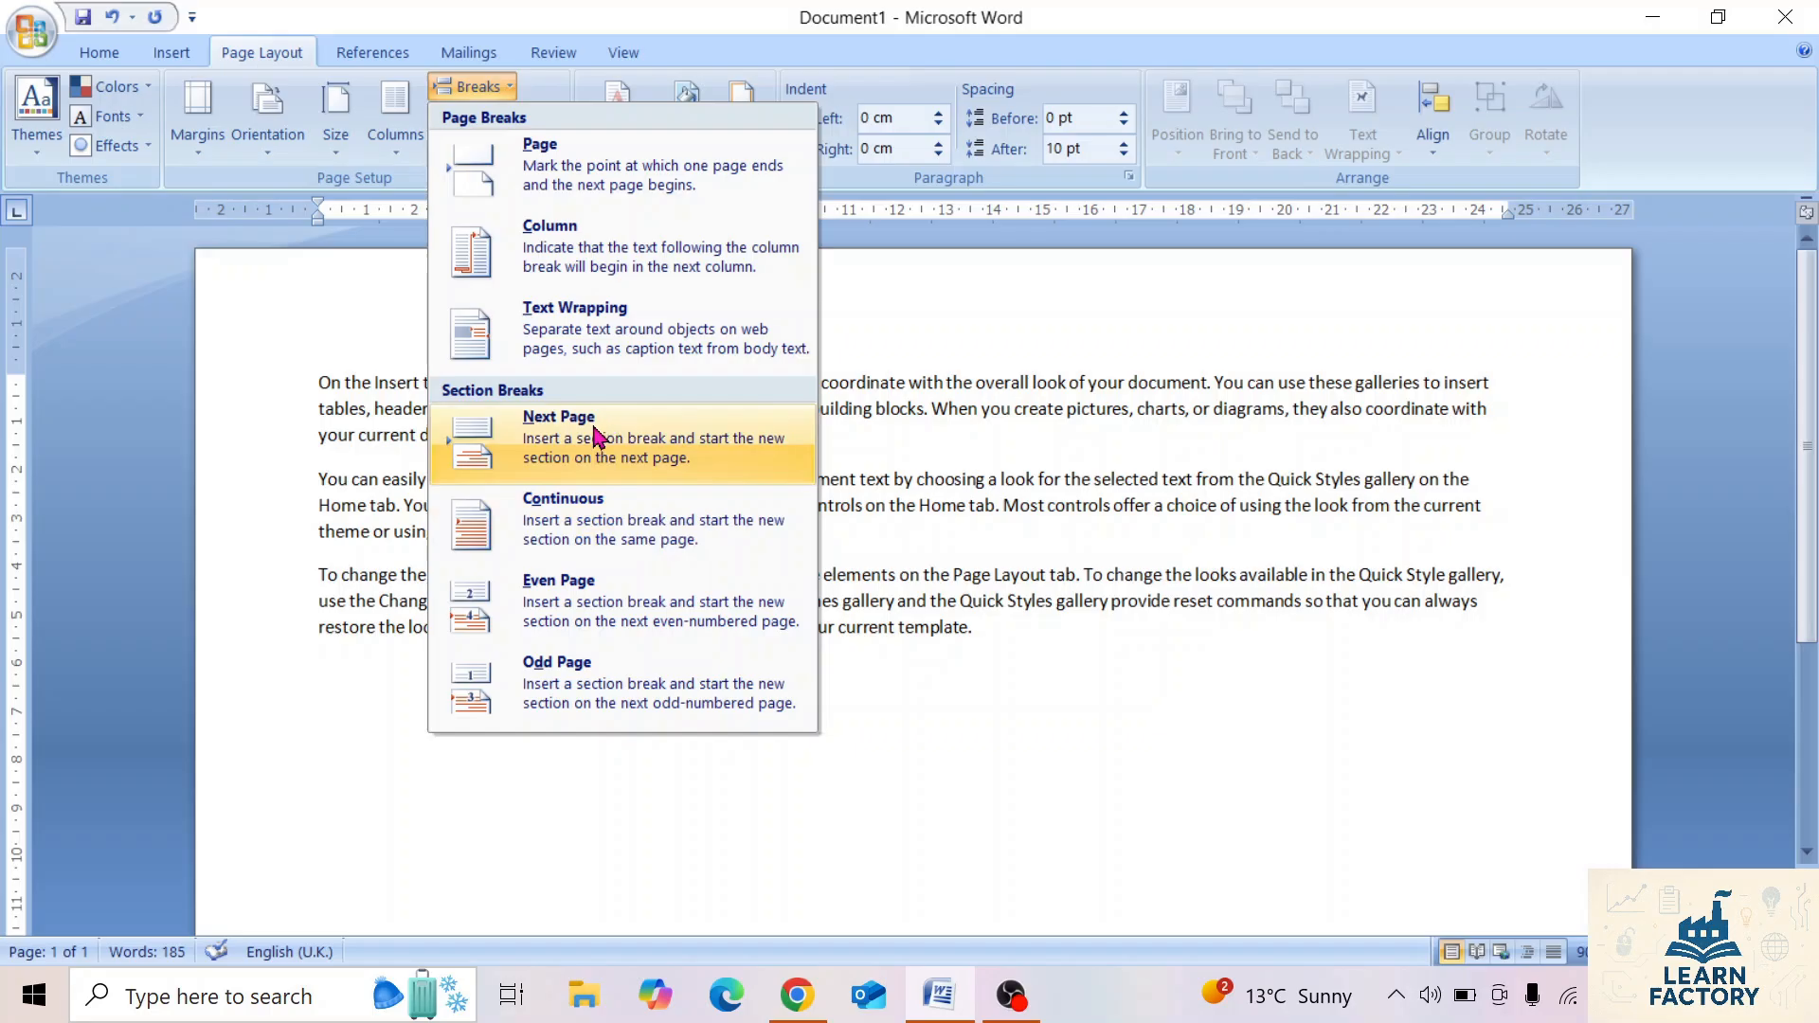
click(575, 528)
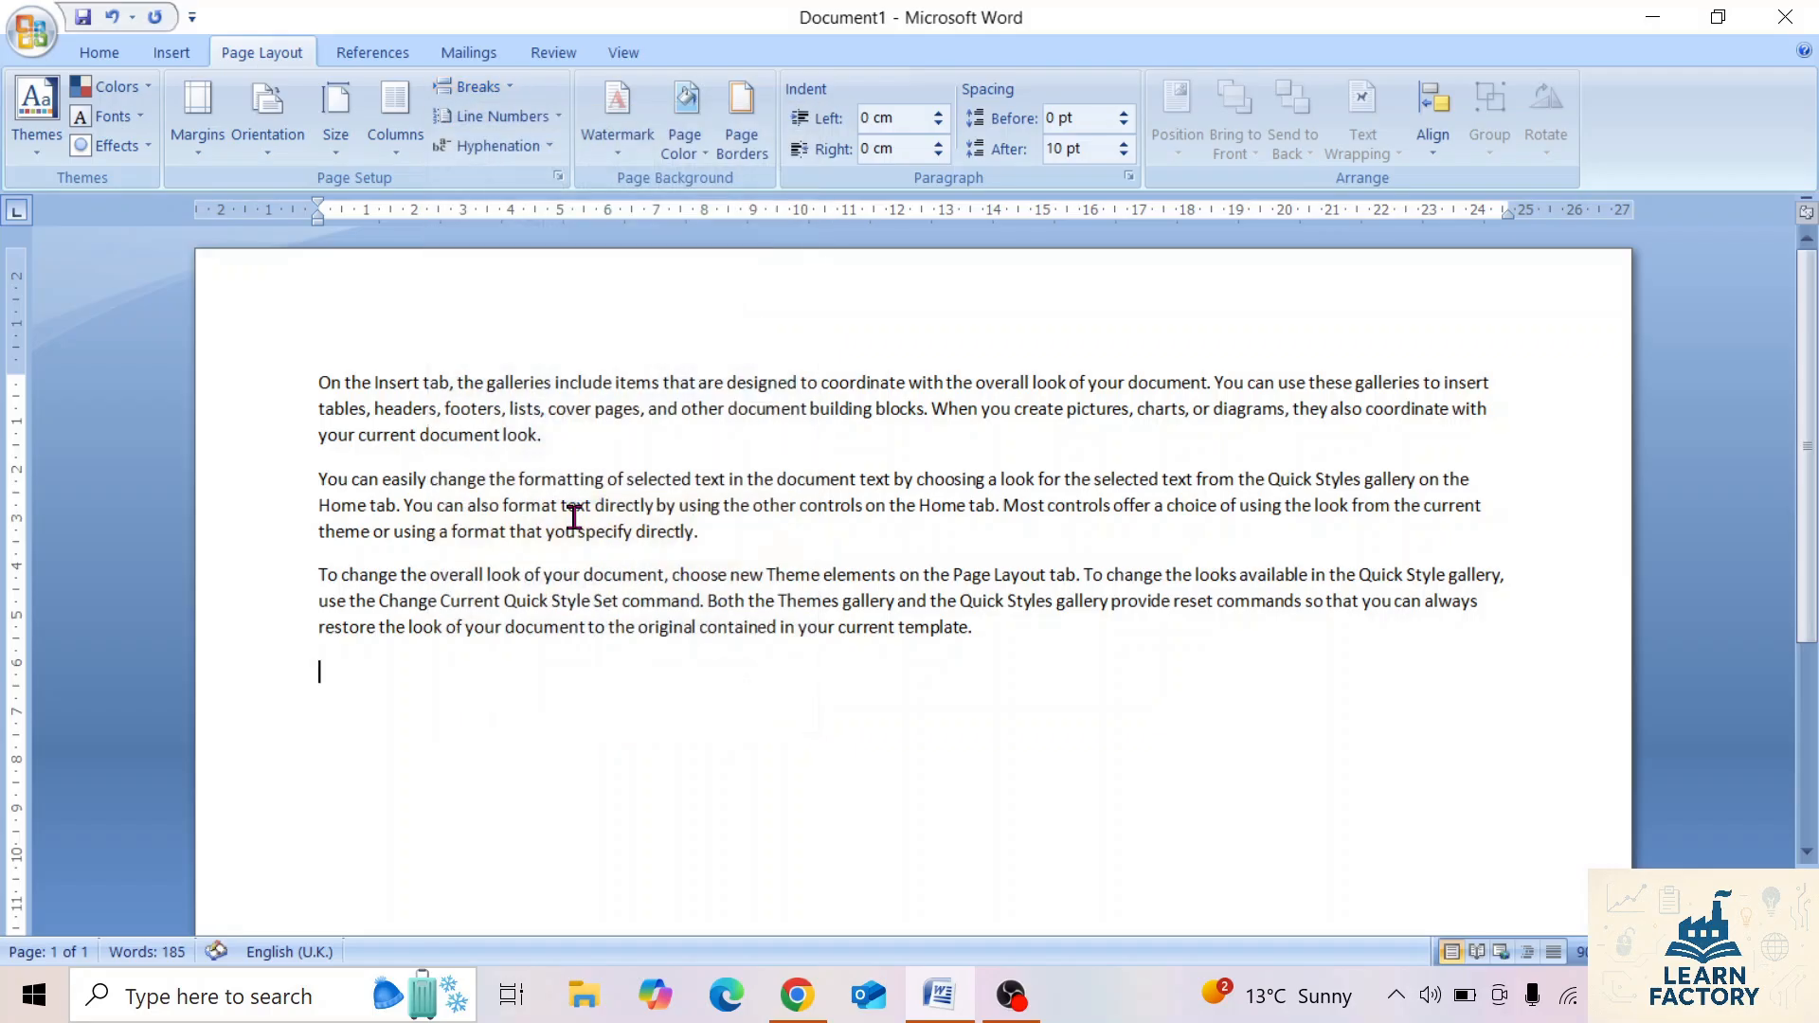
click(402, 147)
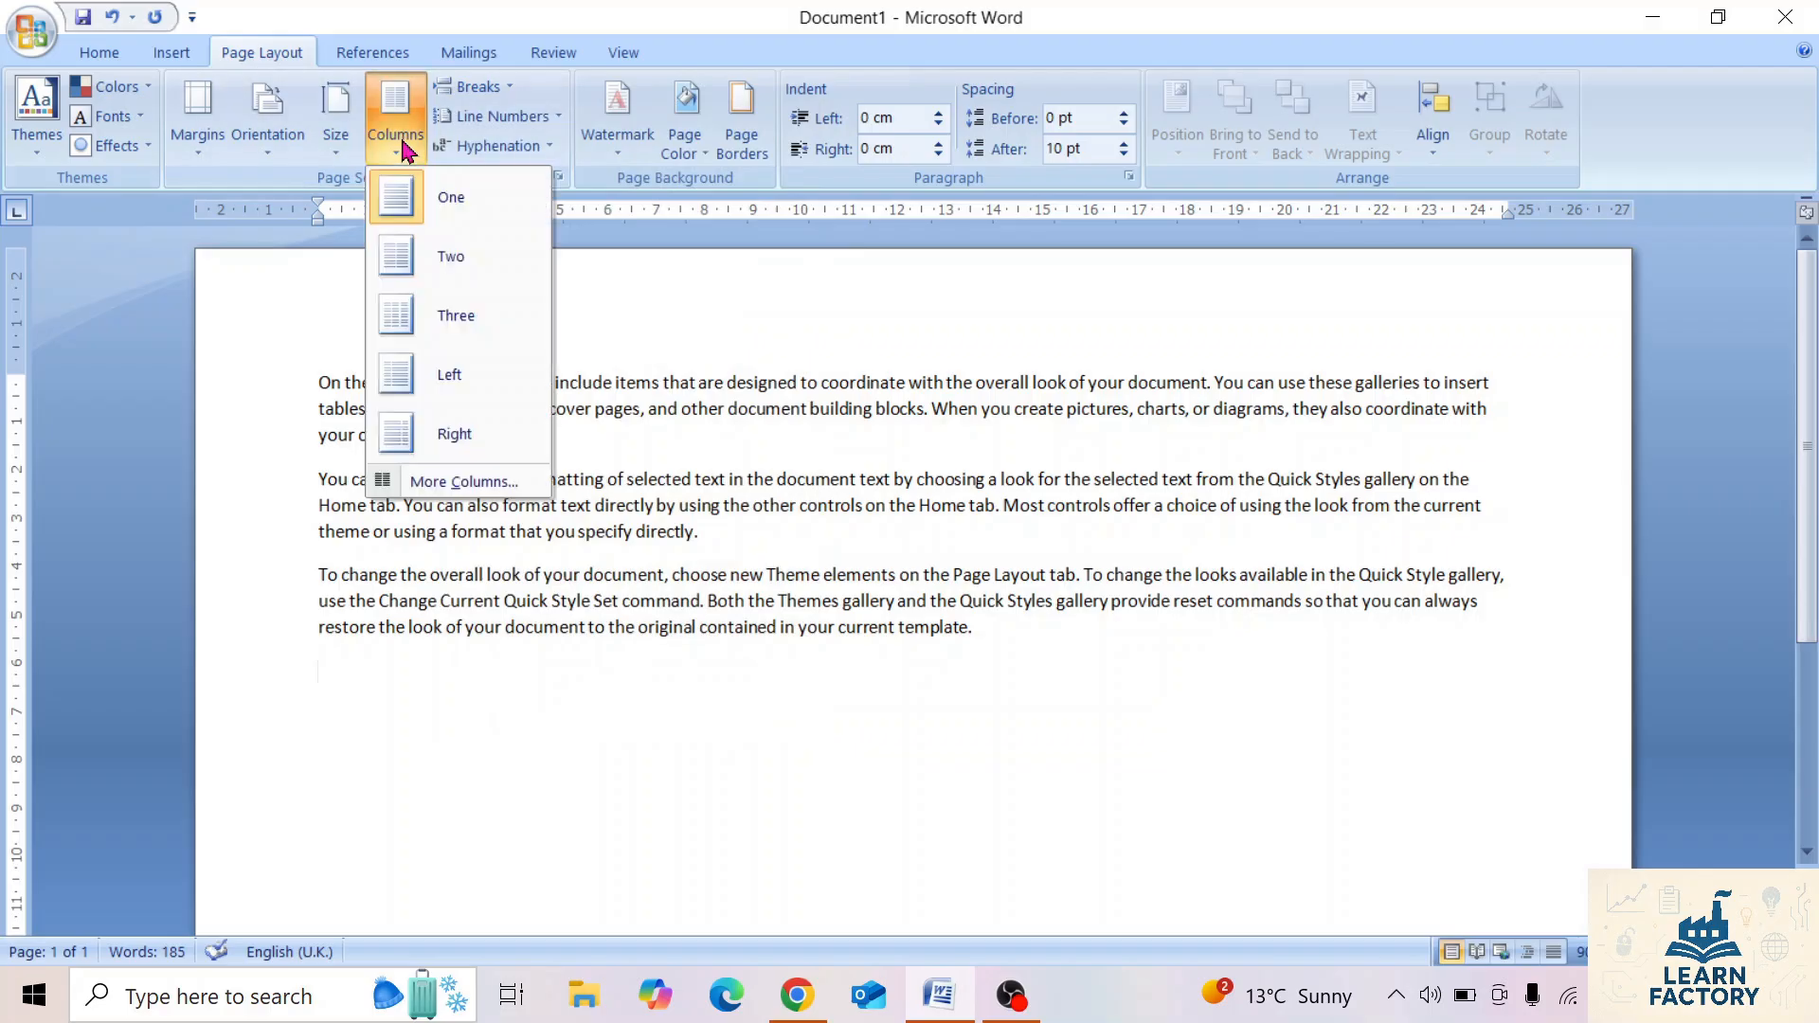
click(462, 274)
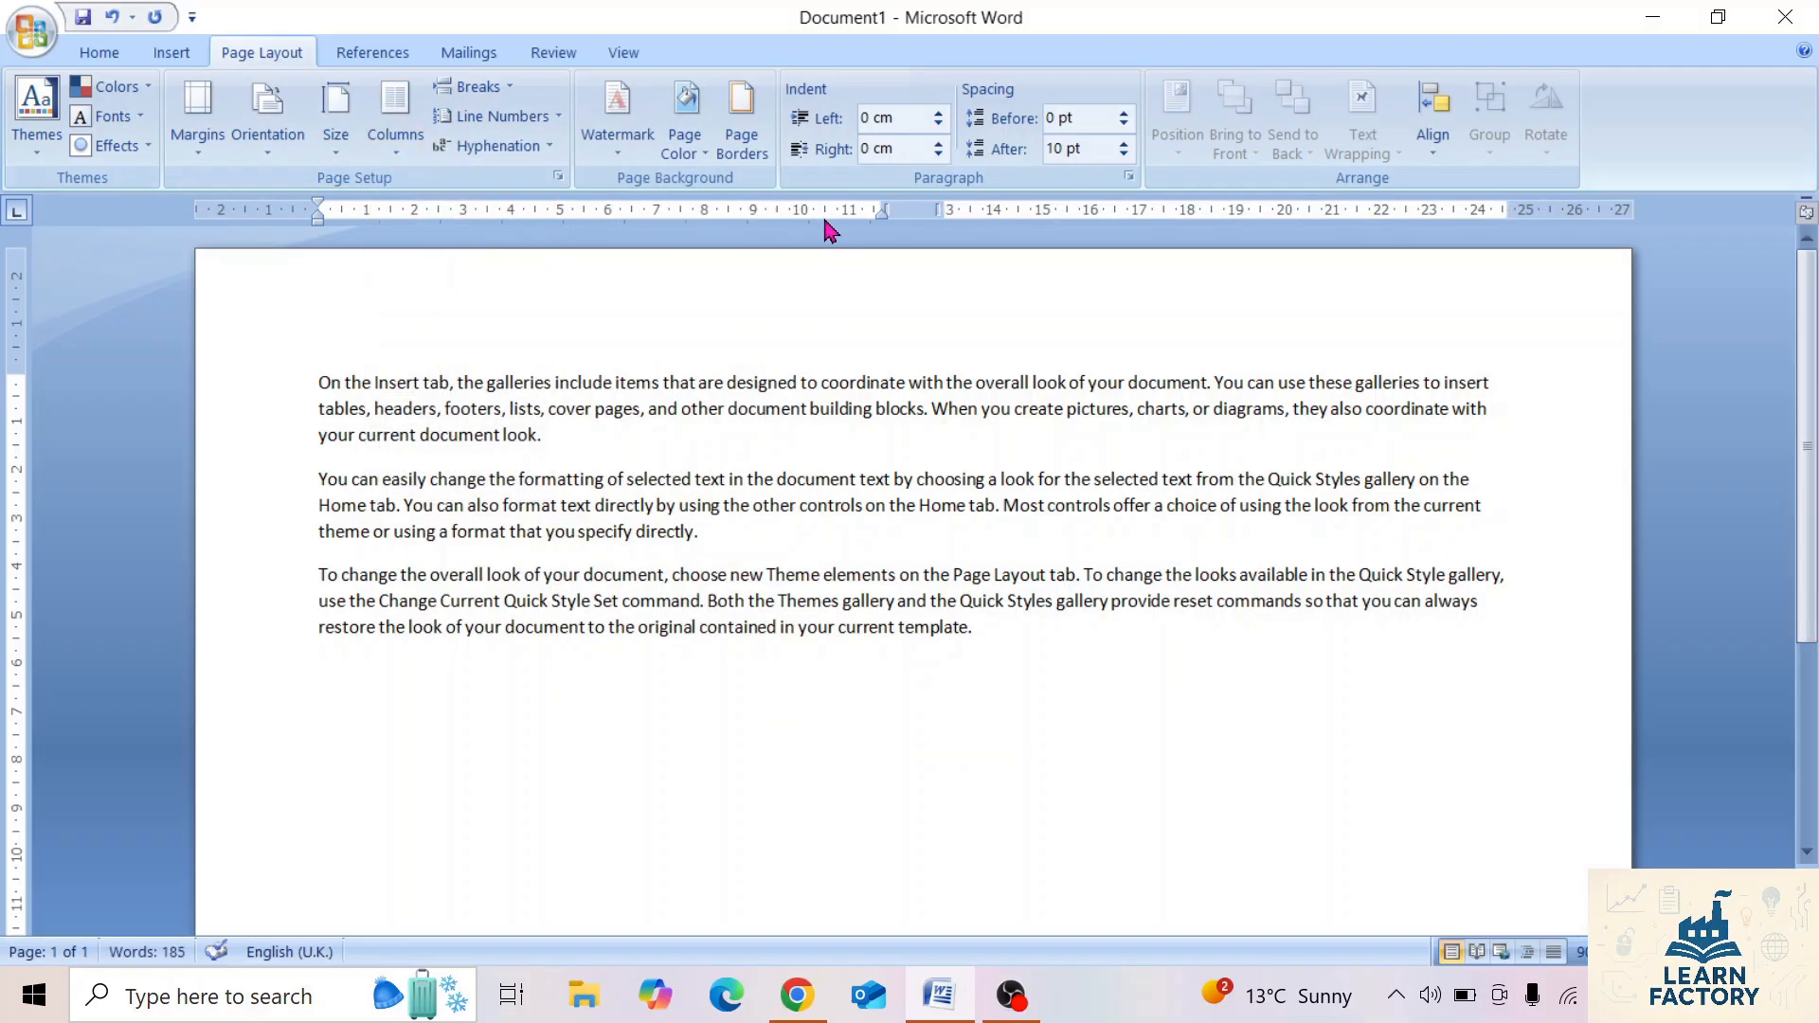
Generate one paragraph of sample text in the two-column section using the =rand function.
text(=ran)
text(d)
text(())
key(Return)
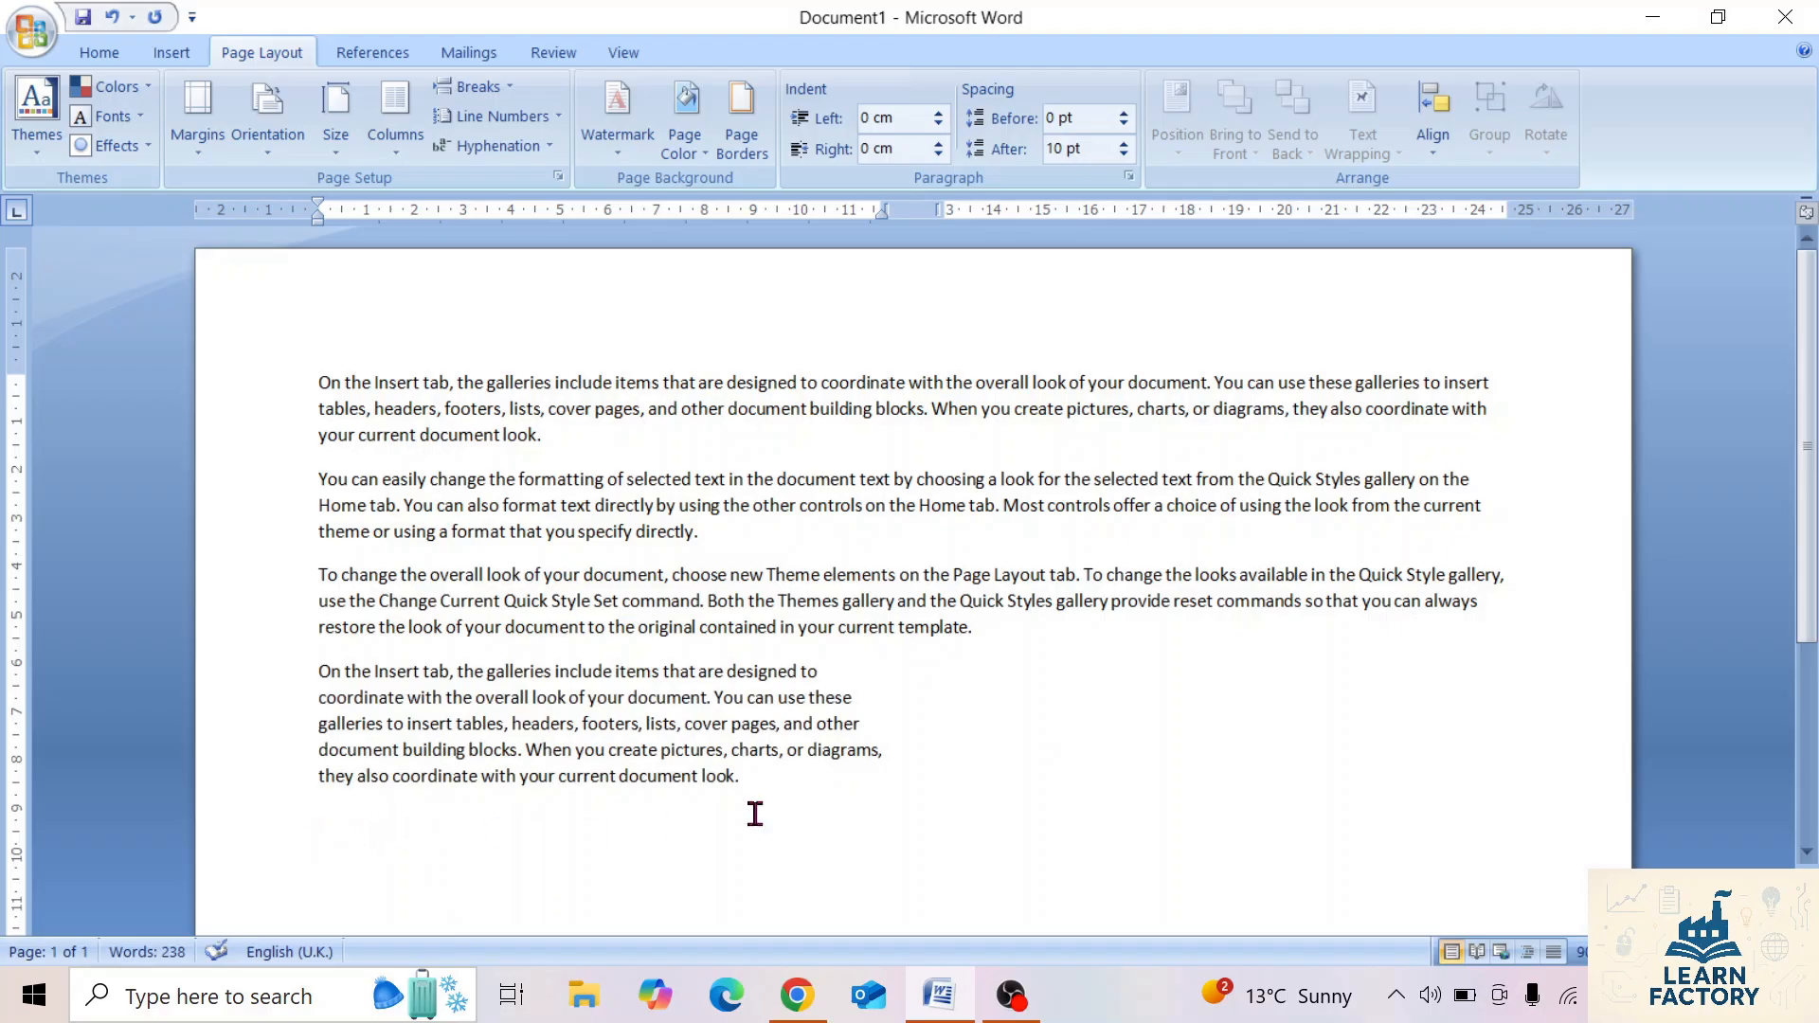
Insert a column break after the two-column paragraph and generate one paragraph of sample text in the second column with =rand(1).
click(469, 88)
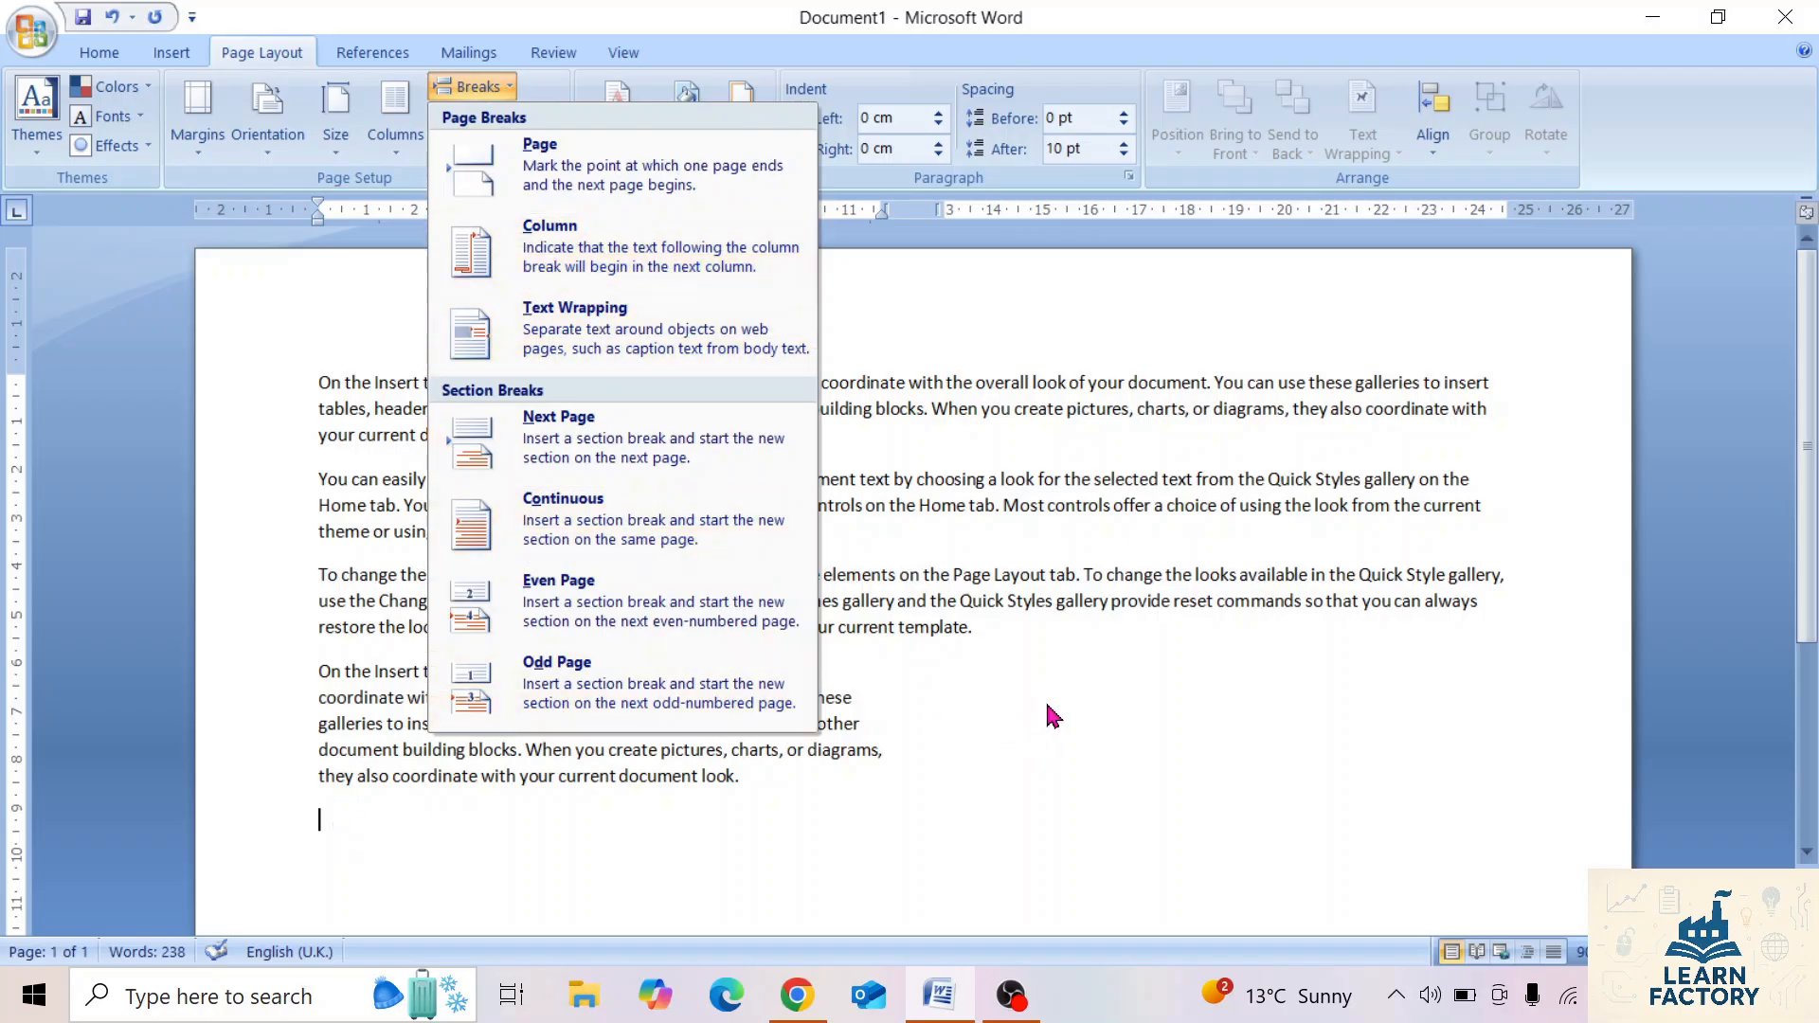
click(571, 248)
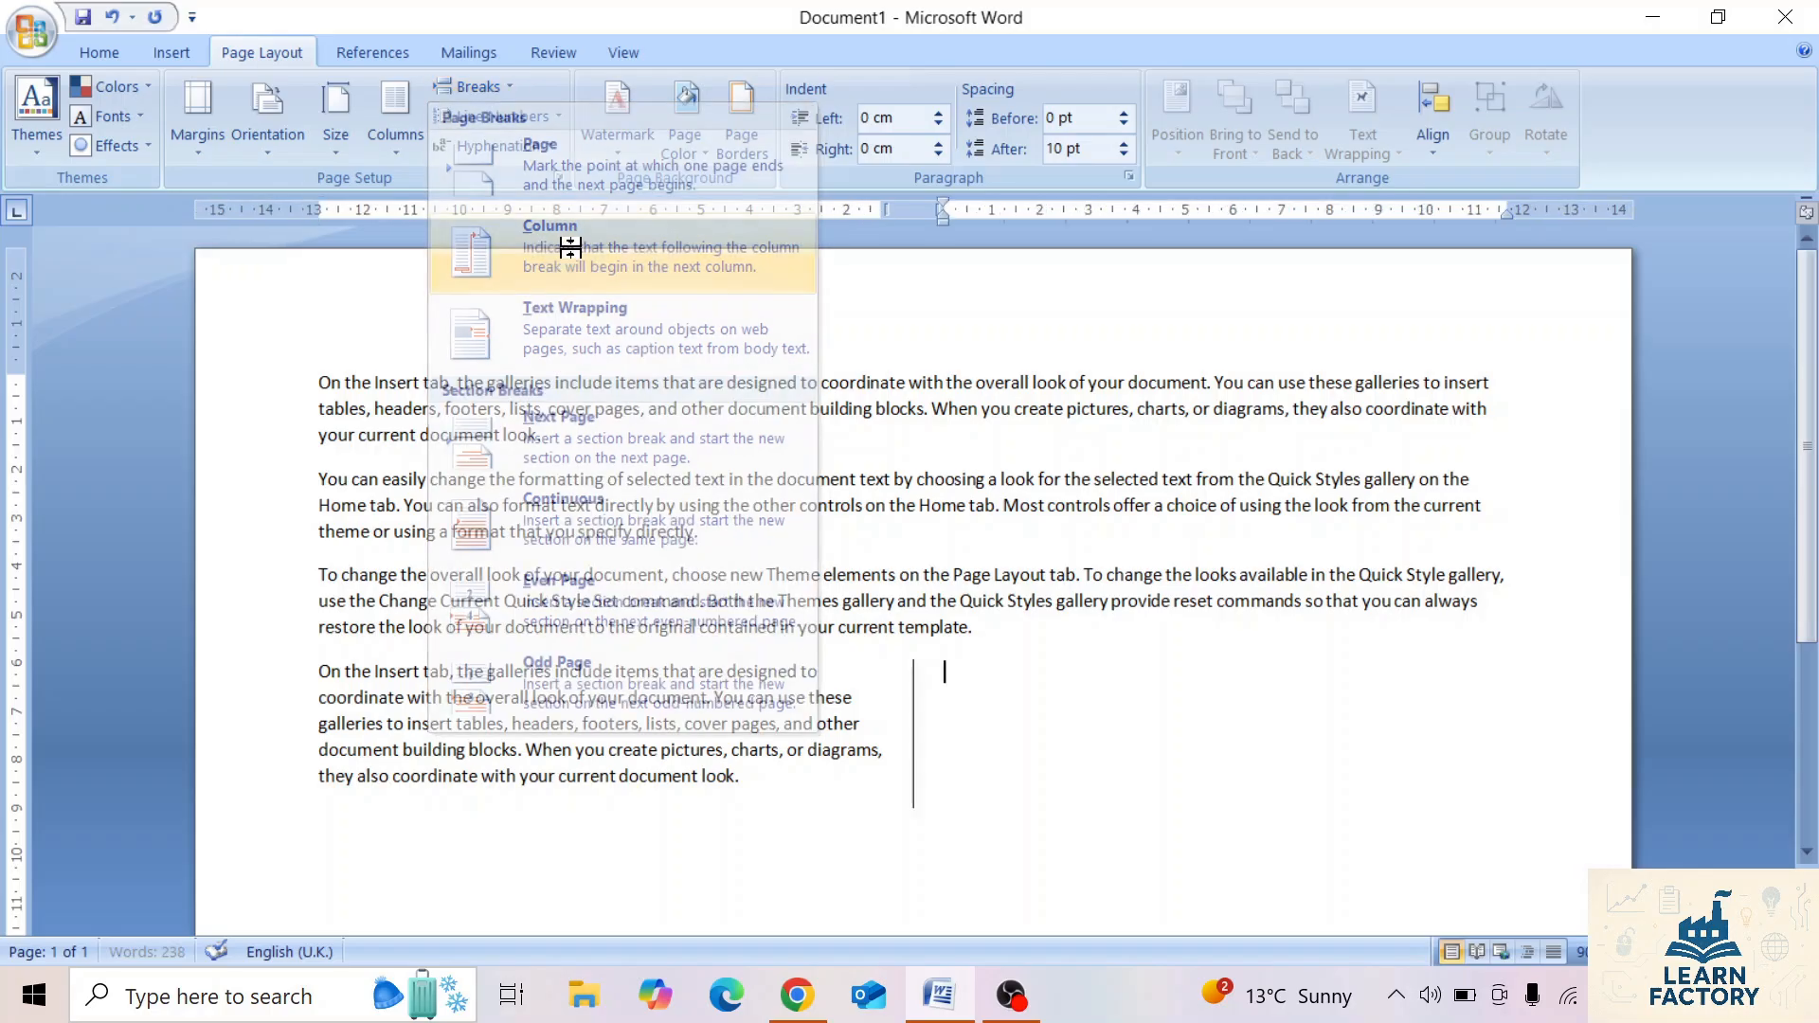
text(=)
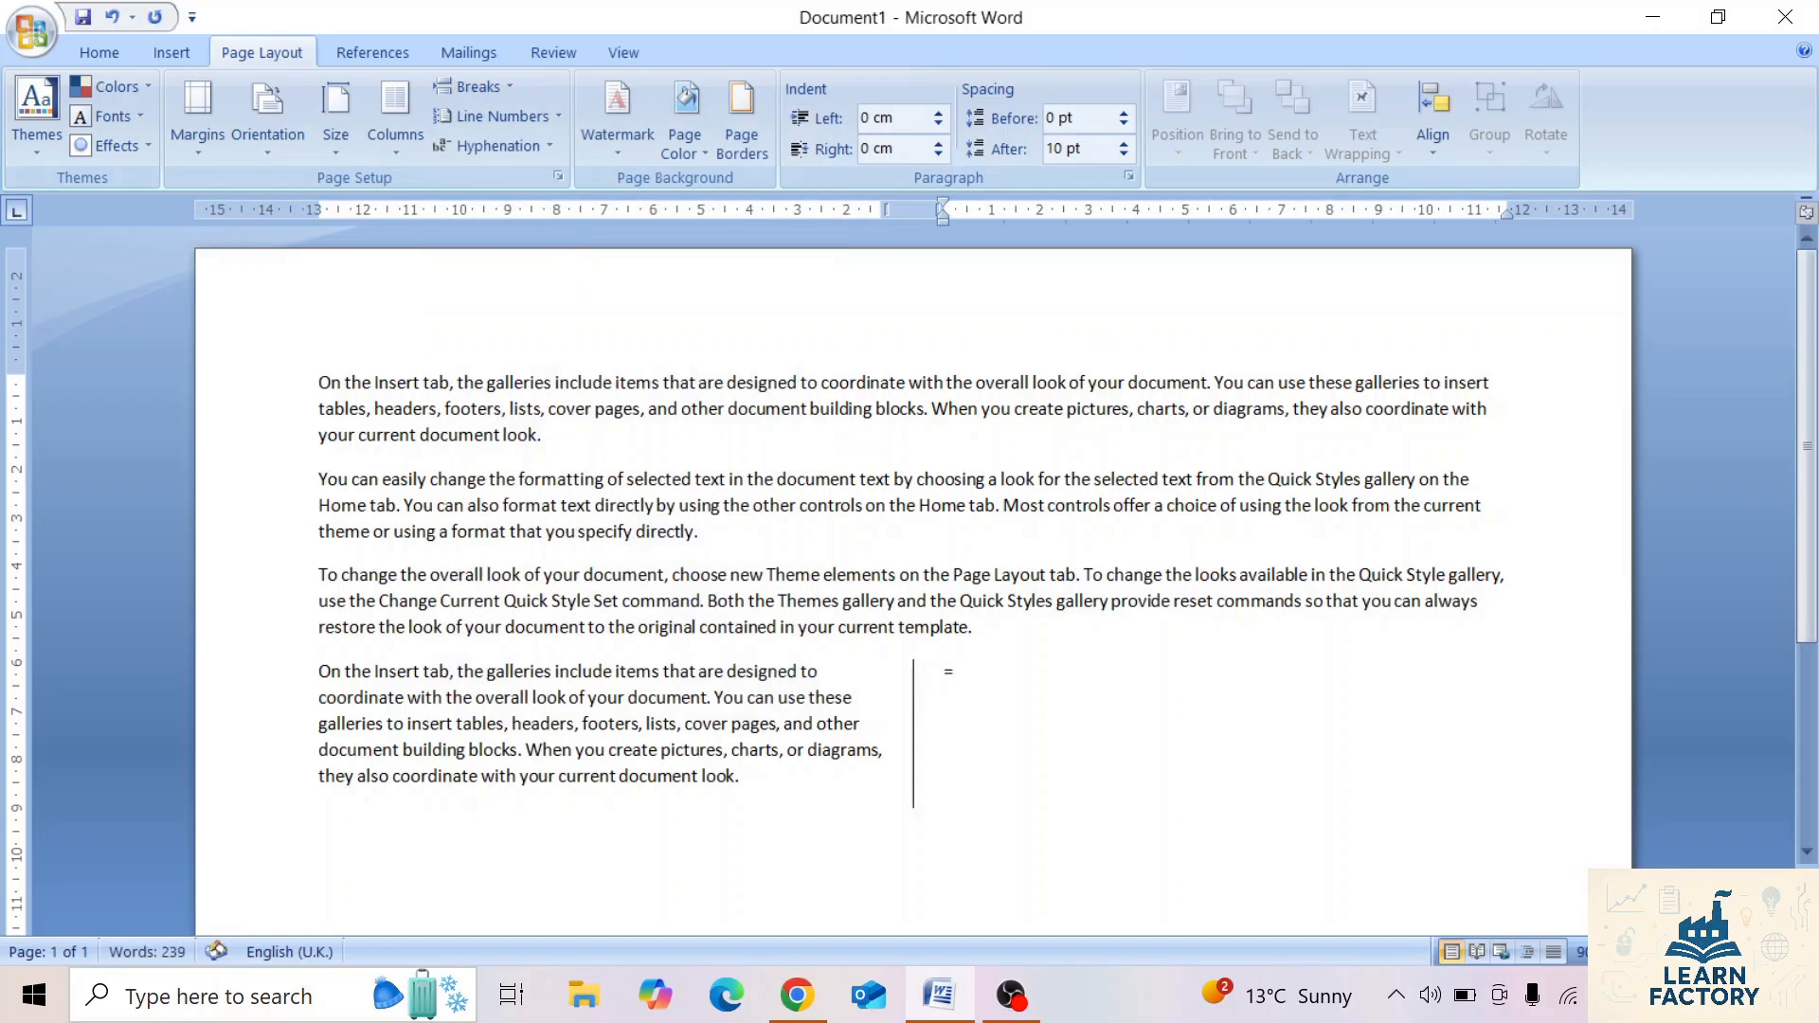
text(rand(1))
key(Return)
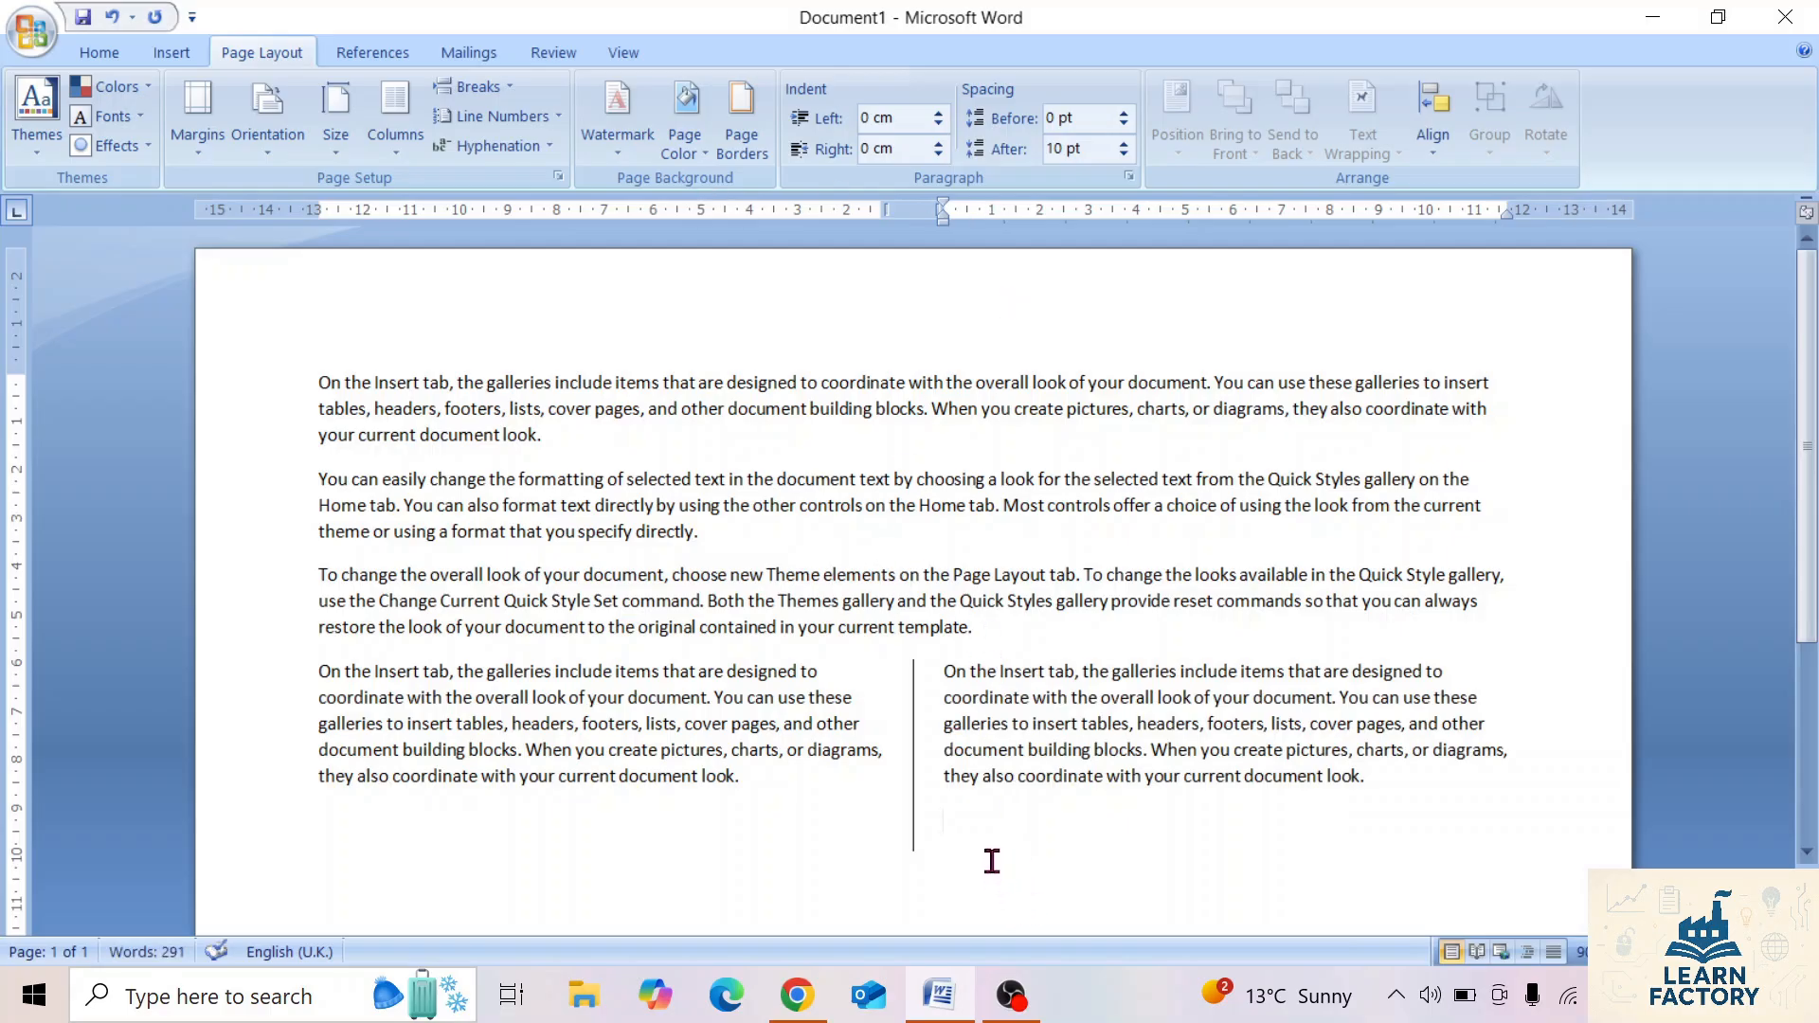
Insert a Continuous section break after the second column's text and set the new section to one column.
click(469, 86)
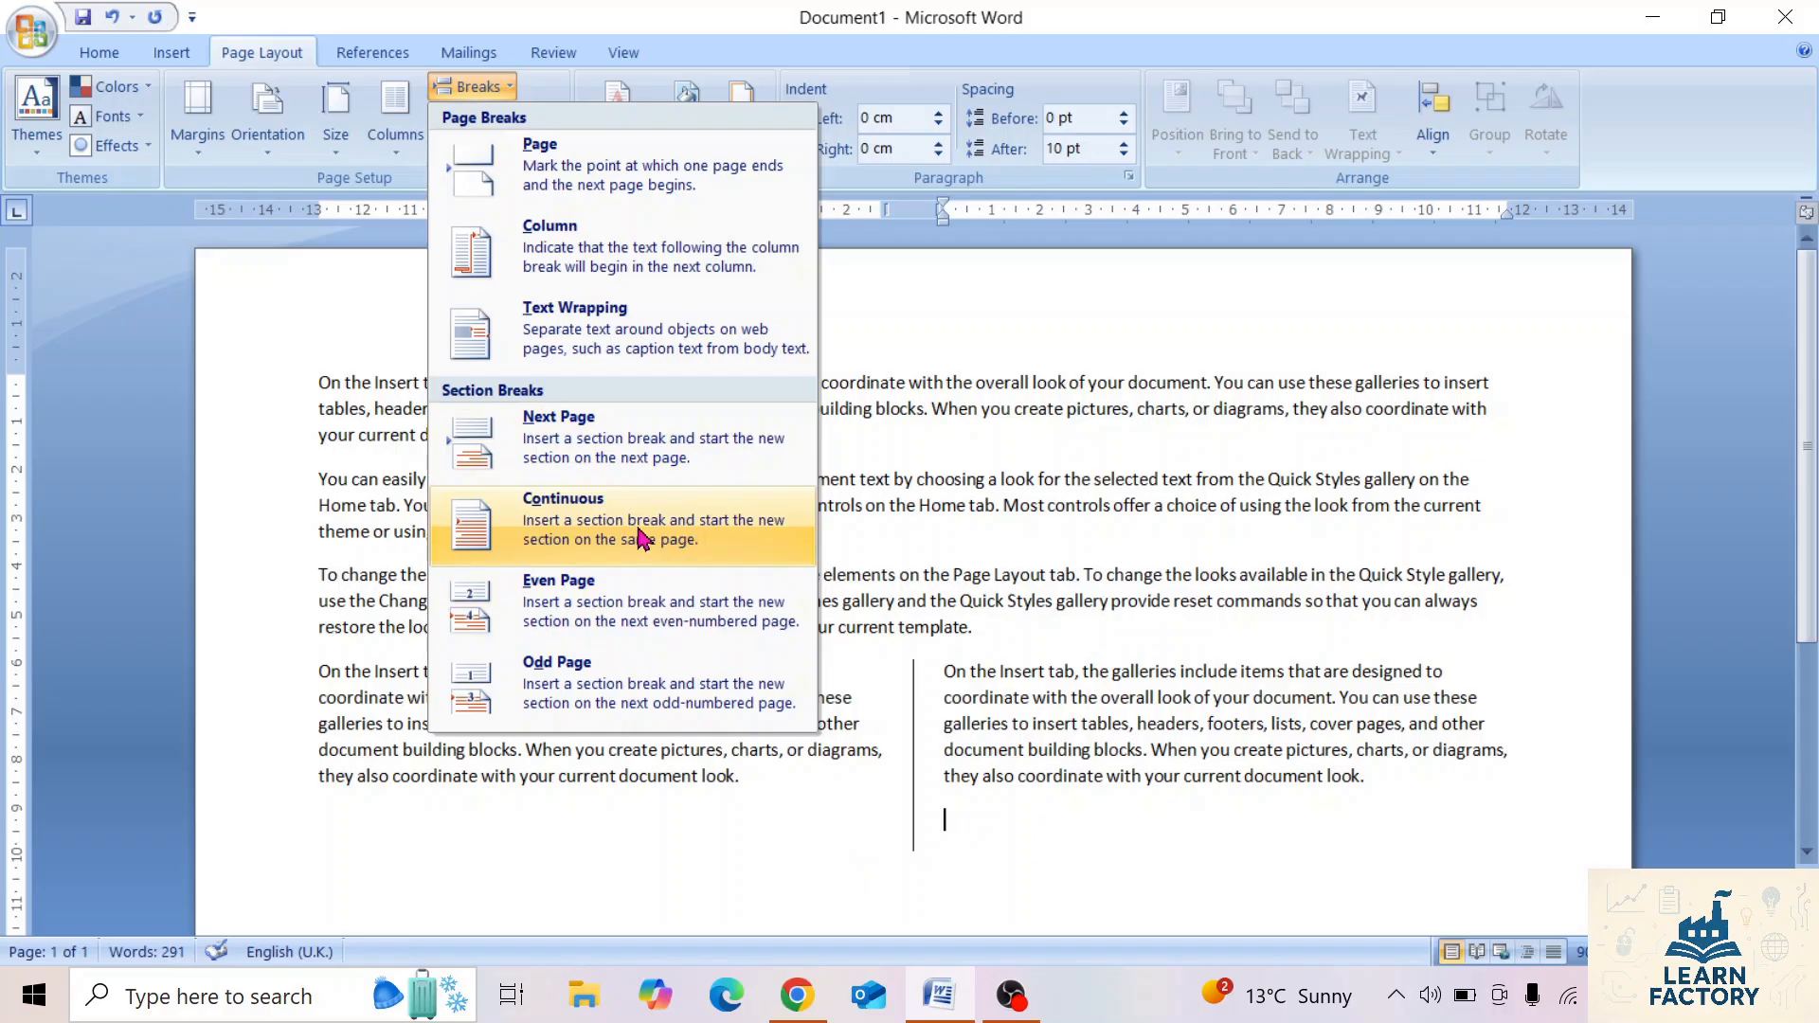
click(597, 548)
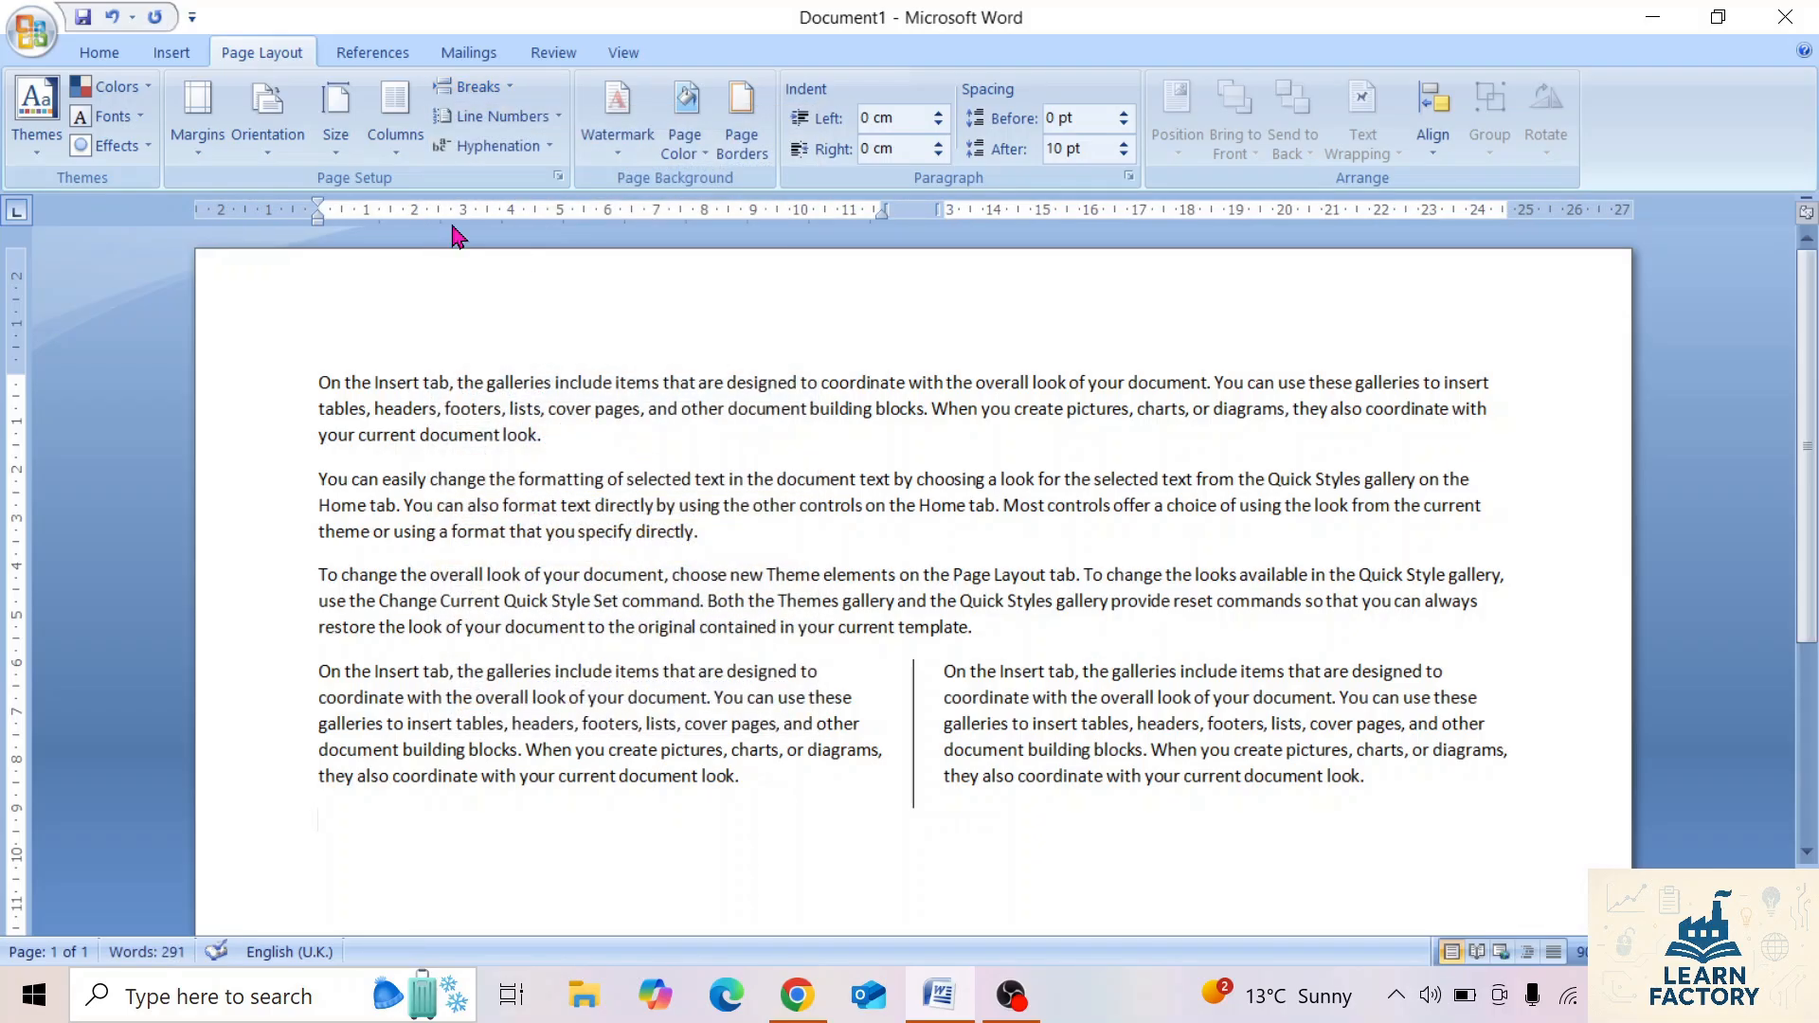
click(391, 136)
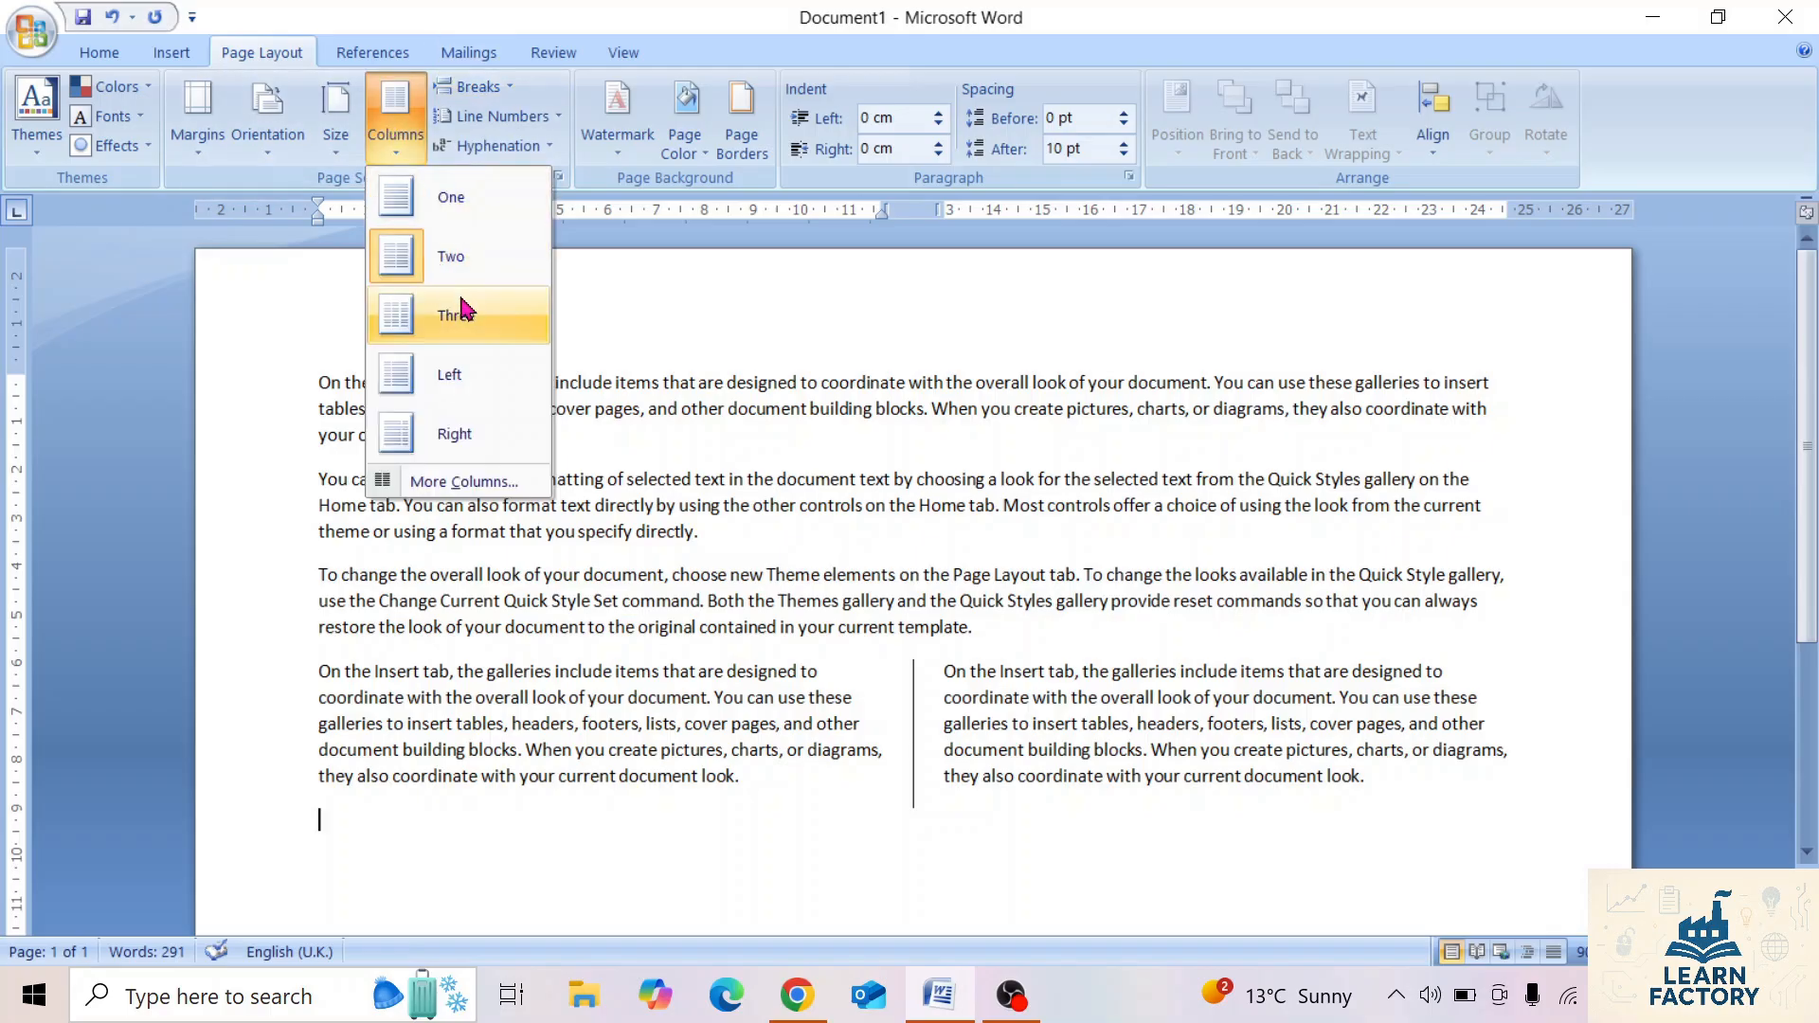
click(463, 211)
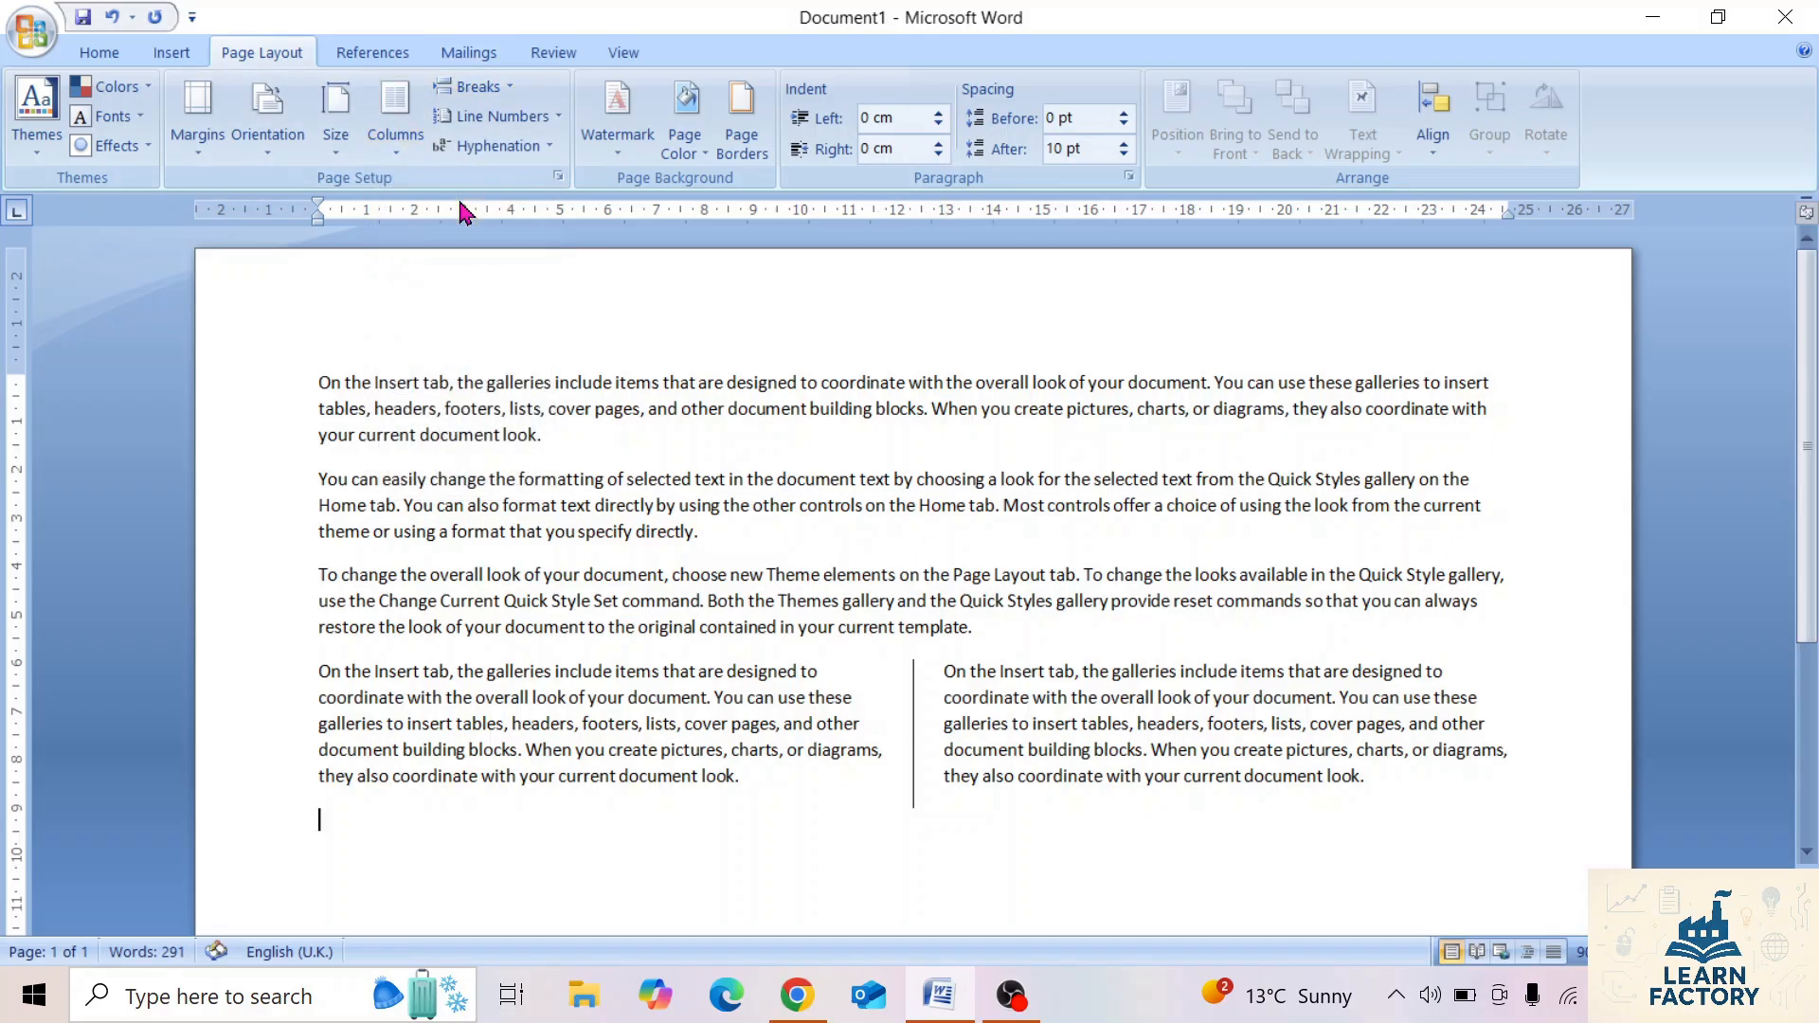
Fill the new one-column section with sample text using =rand().
text(=rand())
key(Return)
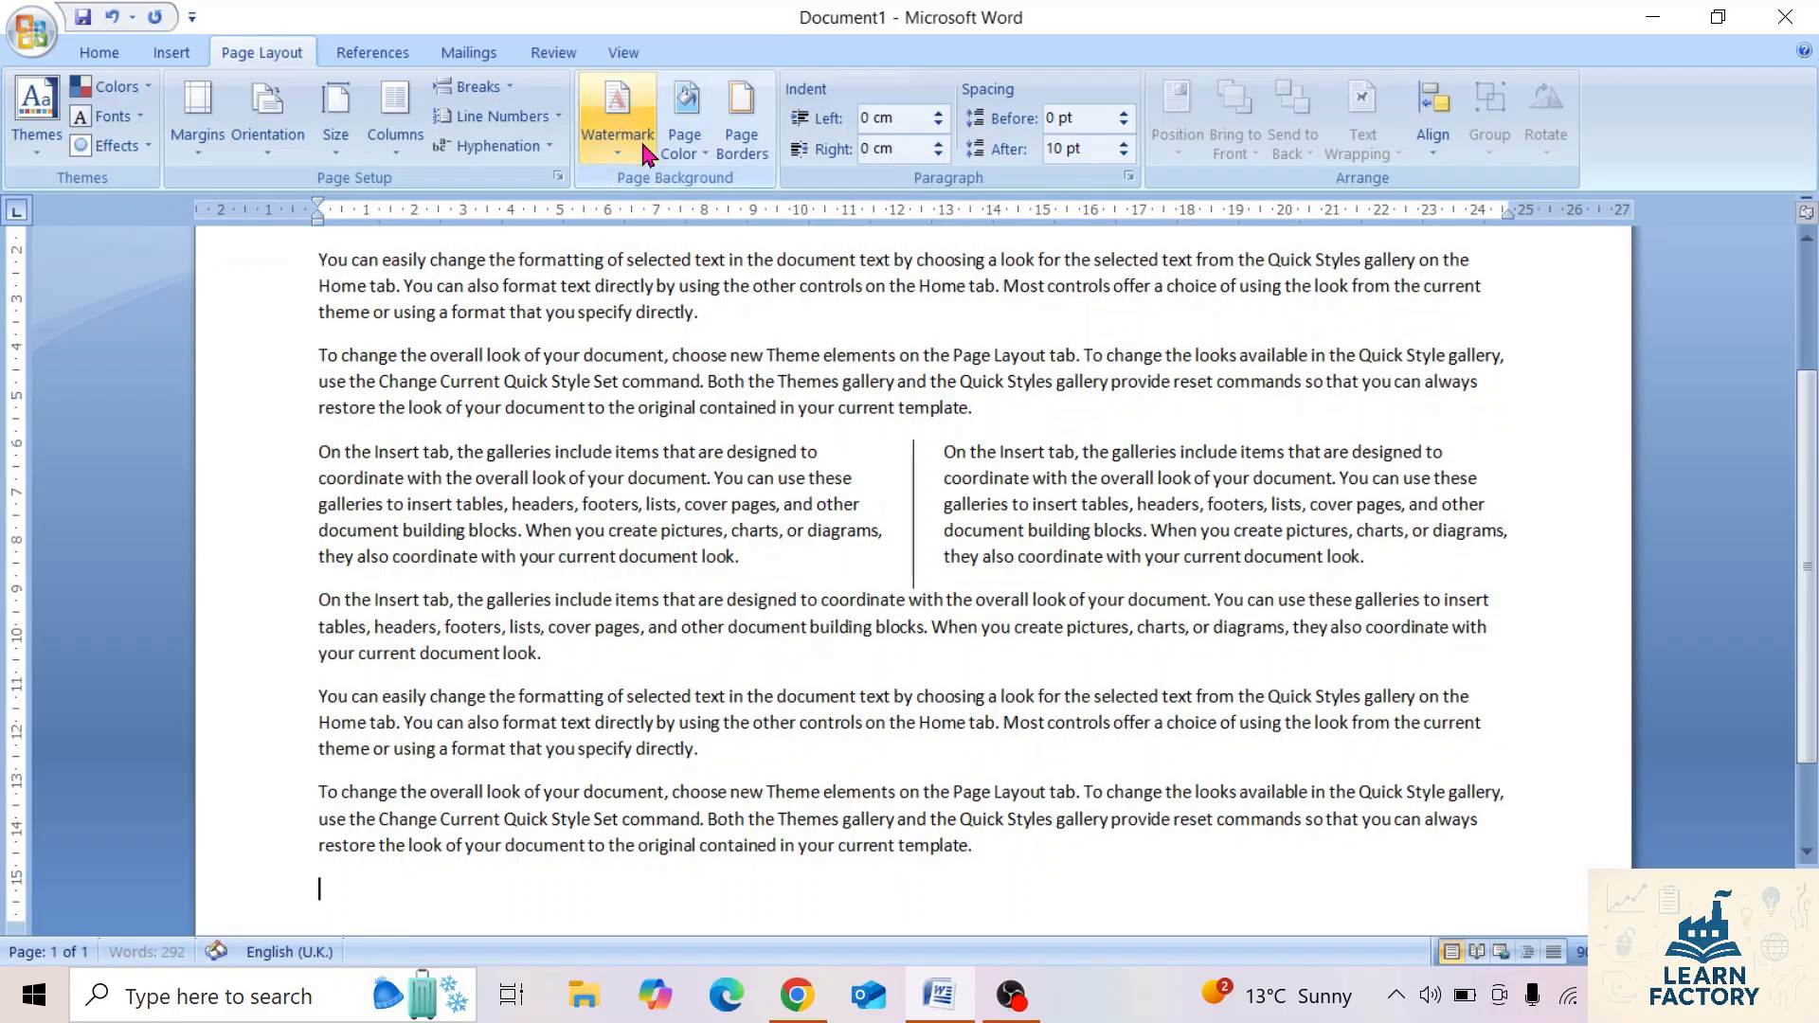